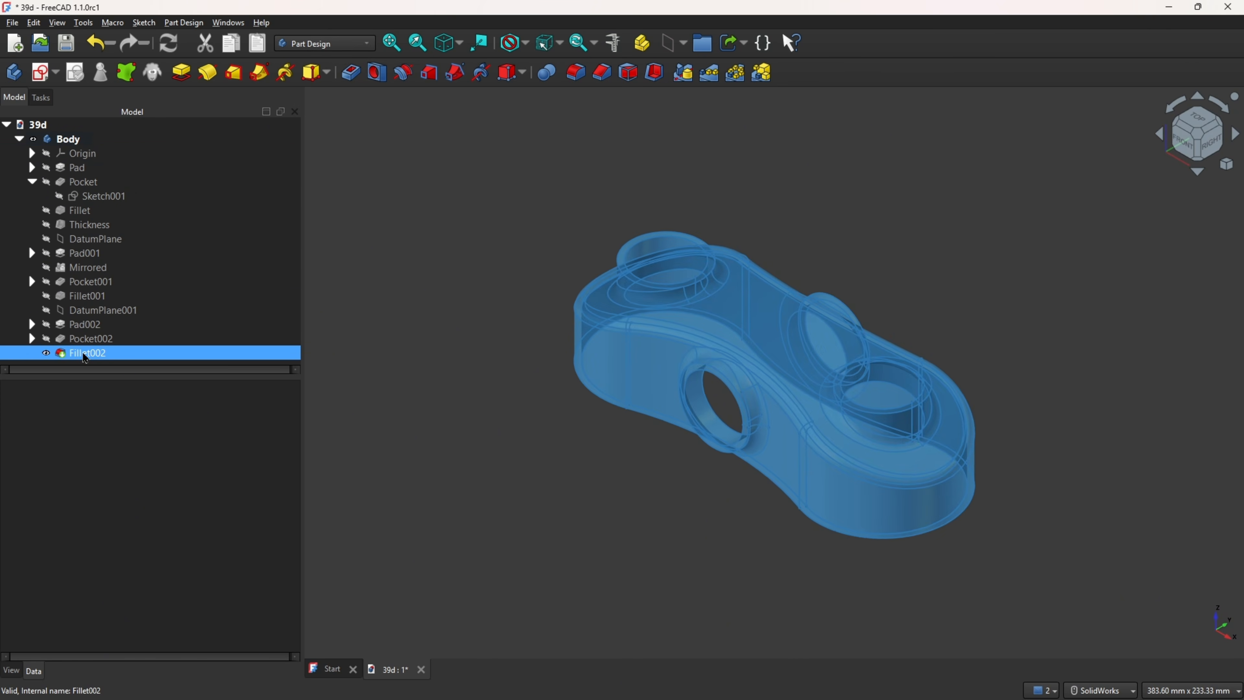
In Draw 36_1.pdf, draw arrows pointing at the 3D view and the top view, and trace the top view's two rounded ends
{"action": "scroll", "coordinate": [528, 328], "scroll_direction": "up", "scroll_amount": 3}
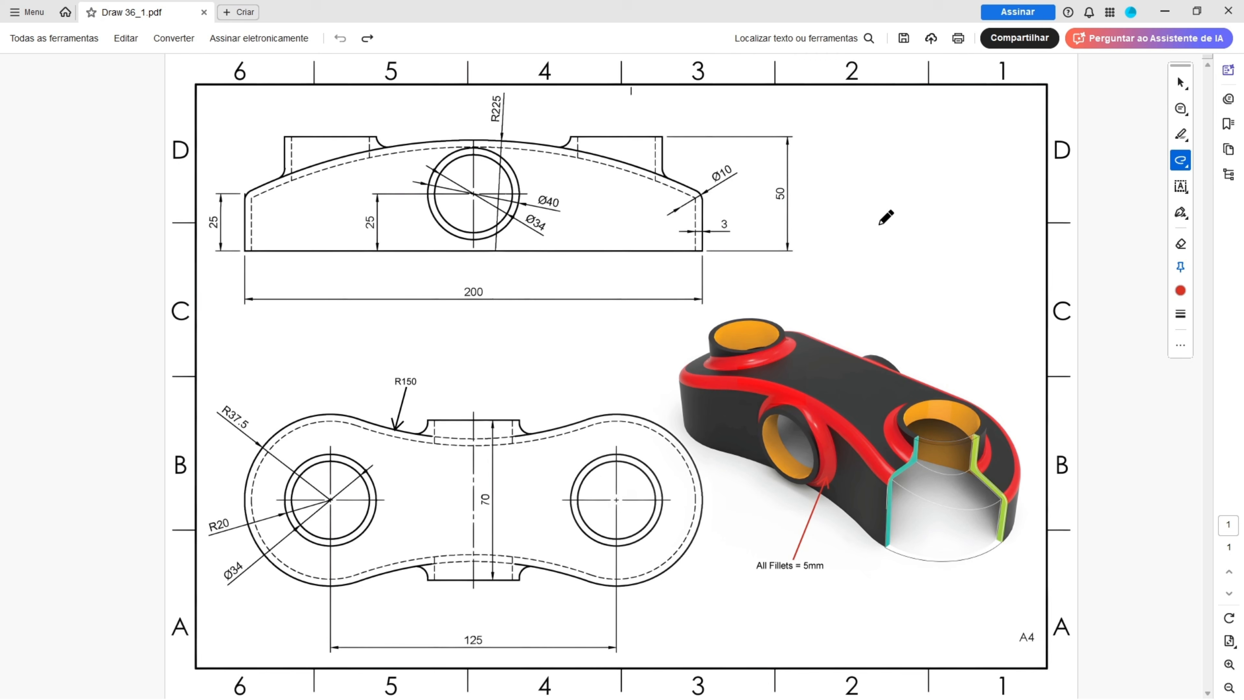
{"action": "mouse_move", "coordinate": [883, 203]}
{"action": "left_mouse_down"}
{"action": "mouse_move", "coordinate": [878, 288]}
{"action": "mouse_move", "coordinate": [864, 275]}
{"action": "left_mouse_up"}
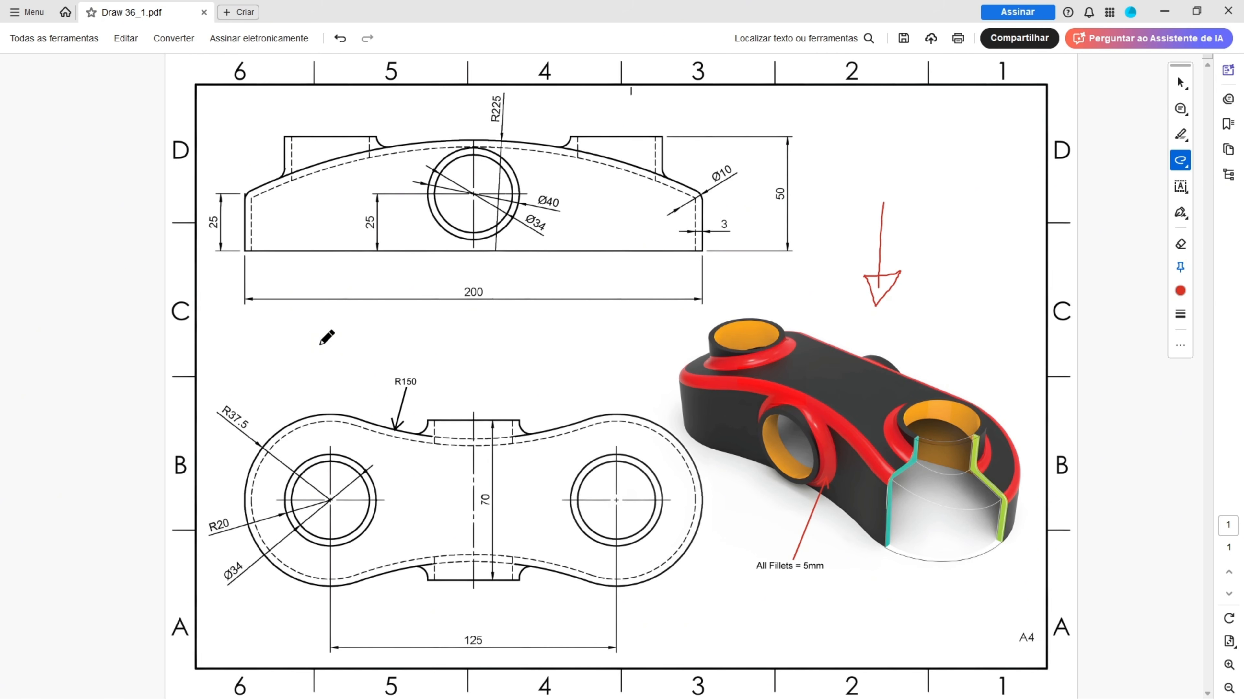
{"action": "left_click_drag", "start_coordinate": [270, 329], "coordinate": [275, 380]}
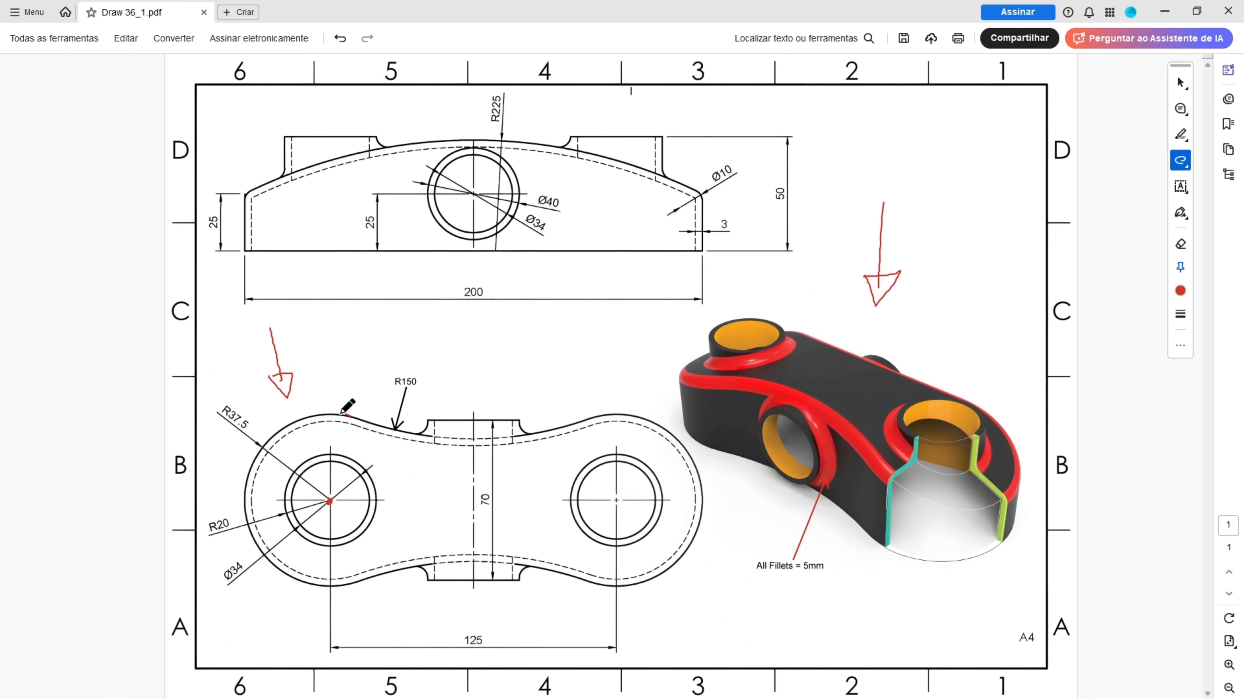
{"action": "left_click_drag", "start_coordinate": [270, 429], "coordinate": [244, 488]}
{"action": "left_click_drag", "start_coordinate": [275, 555], "coordinate": [368, 580]}
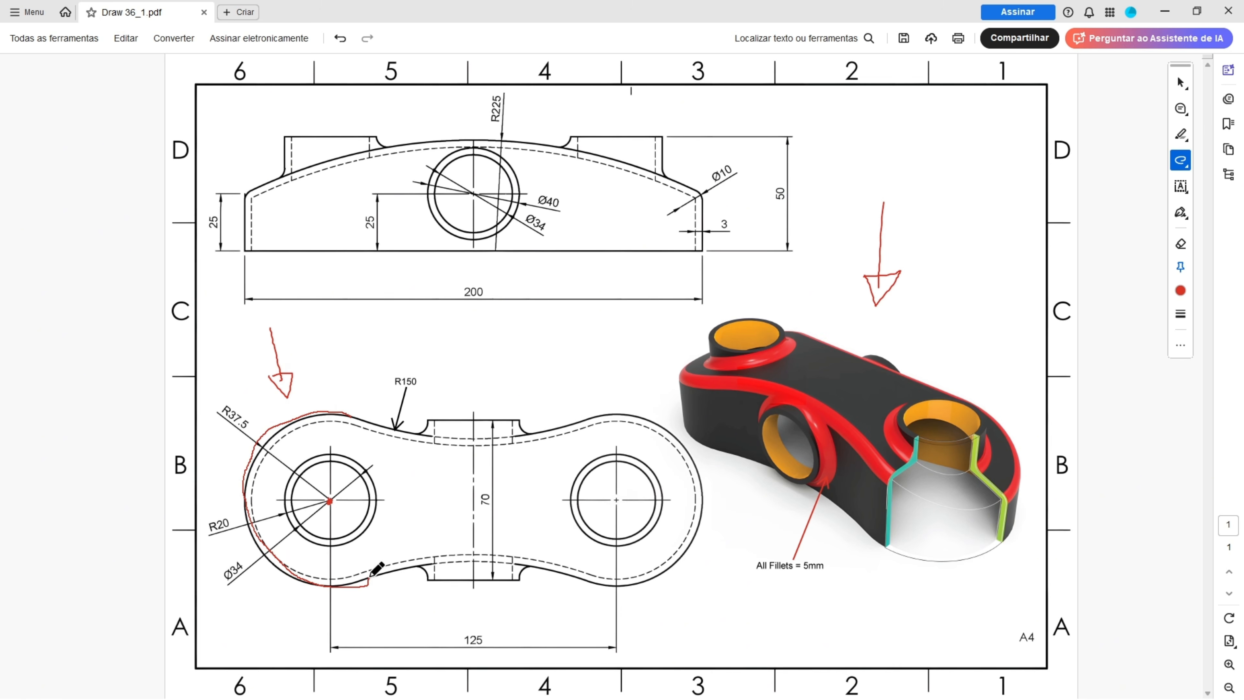
{"action": "mouse_move", "coordinate": [624, 413]}
{"action": "left_mouse_down"}
{"action": "mouse_move", "coordinate": [698, 473]}
{"action": "mouse_move", "coordinate": [661, 578]}
{"action": "mouse_move", "coordinate": [600, 584]}
{"action": "left_mouse_up"}
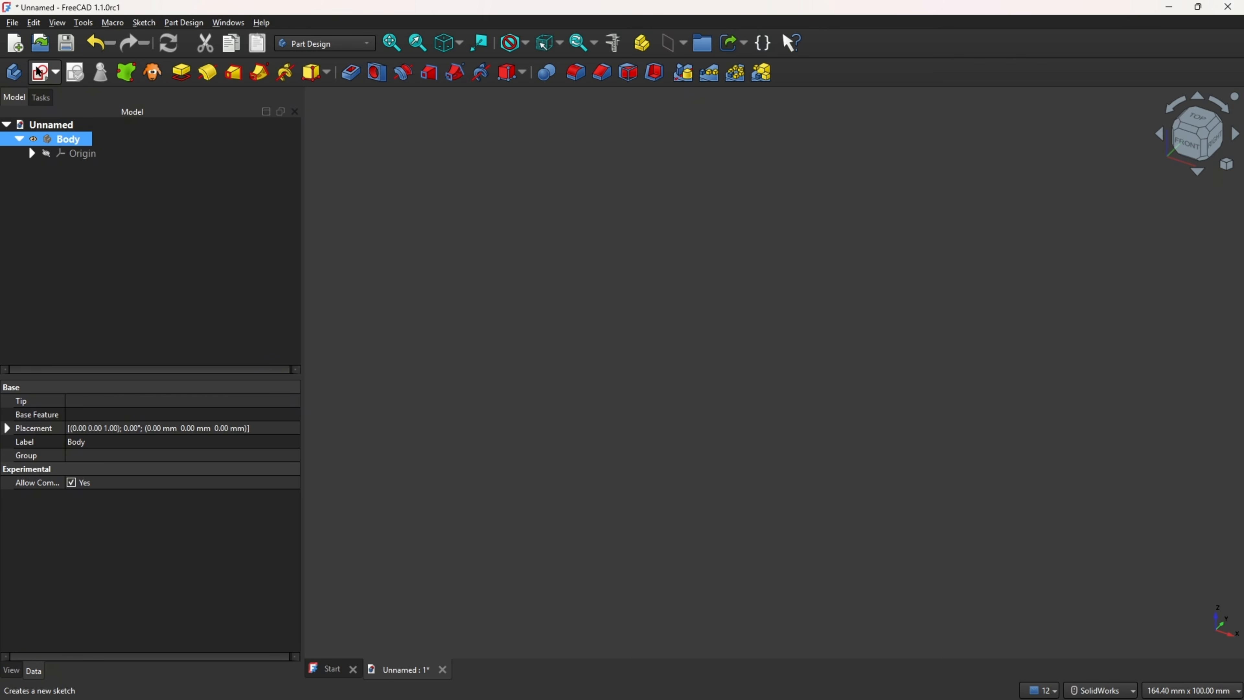
Create a sketch on the XY plane and draw a centre-point arc about 22 mm in radius at the origin, opening right
{"action": "left_click", "coordinate": [39, 72]}
{"action": "left_click", "coordinate": [877, 354]}
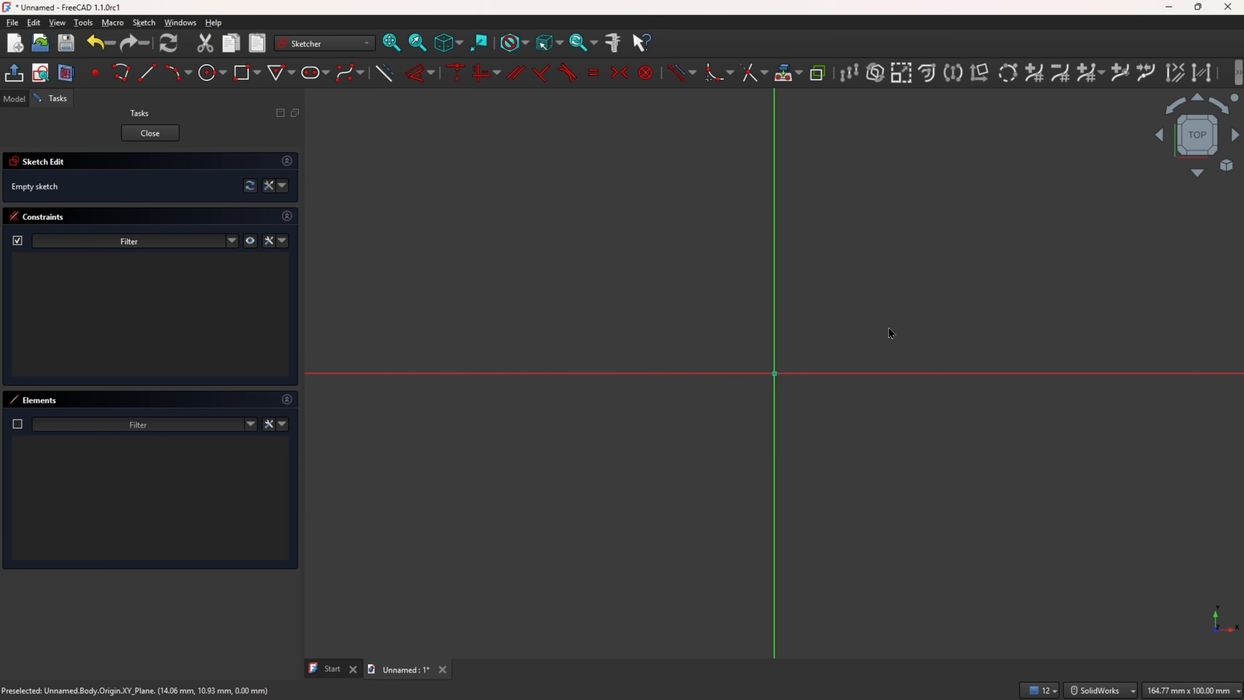
{"action": "left_click", "coordinate": [189, 73]}
{"action": "left_click", "coordinate": [196, 98]}
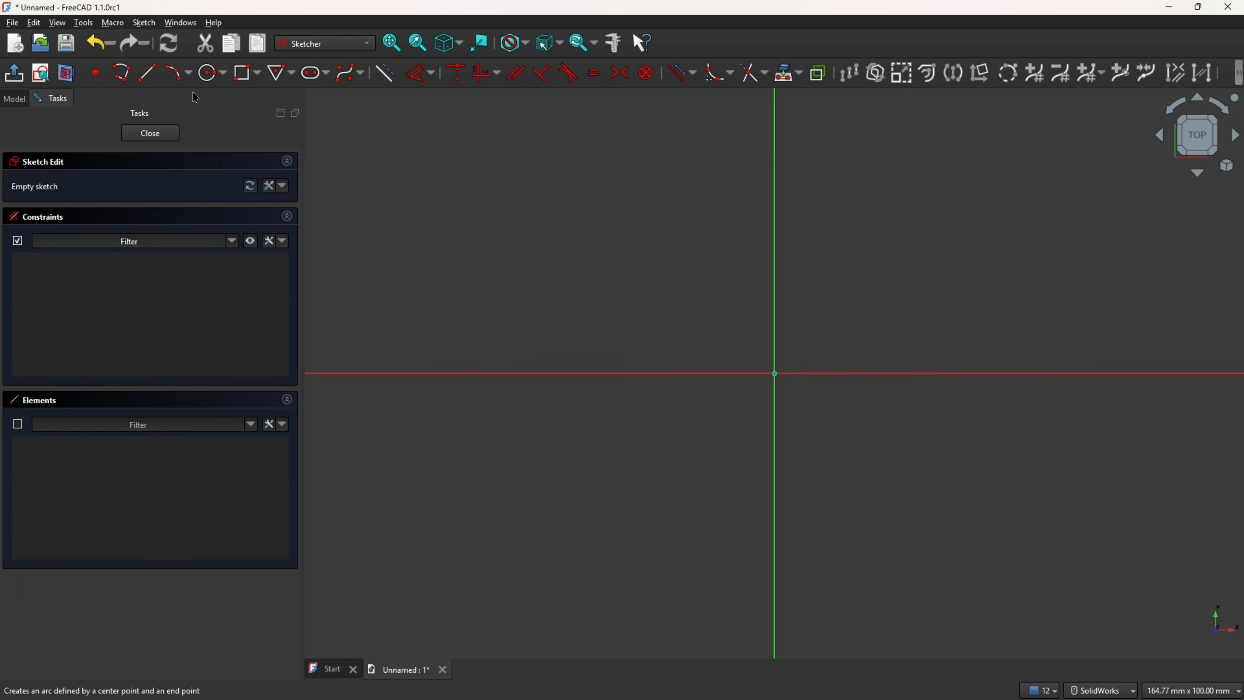
{"action": "left_click", "coordinate": [775, 373]}
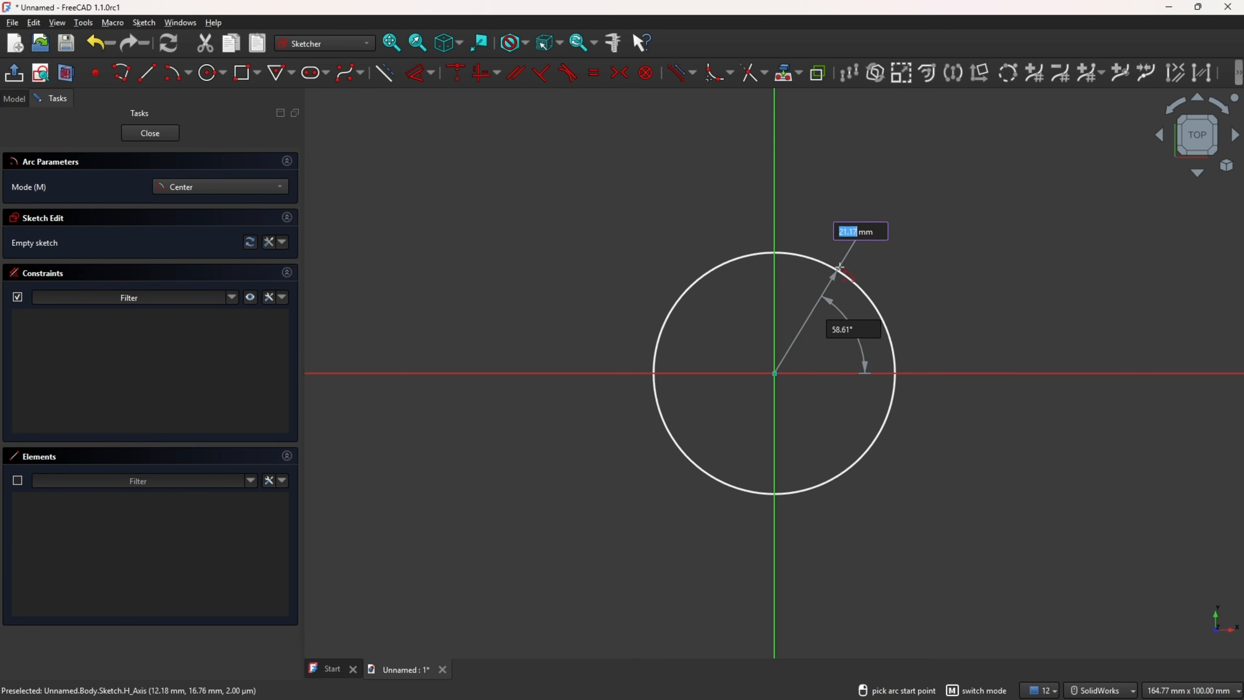
{"action": "left_click", "coordinate": [839, 268]}
{"action": "left_click", "coordinate": [857, 499]}
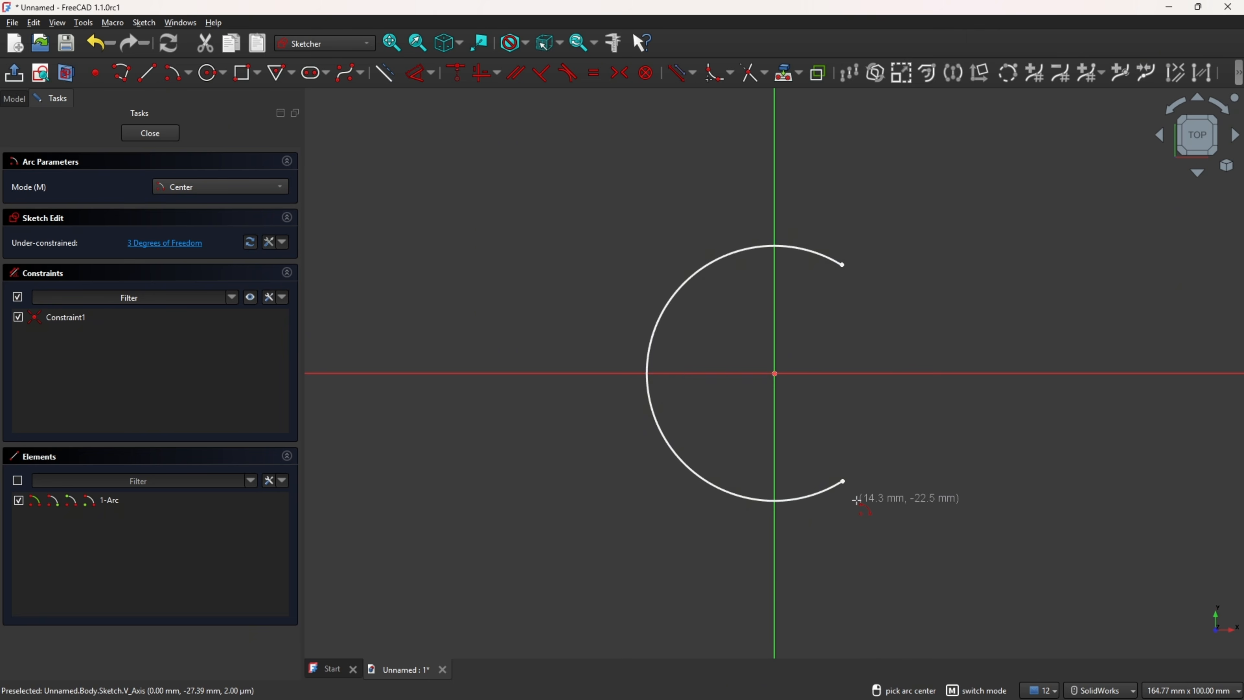
Draw a 37.5 mm radius centre-point arc opening left, centred on the horizontal axis about 61 mm right of the origin
{"action": "middle_click_drag", "start_coordinate": [1131, 373], "coordinate": [871, 384], "text": "ctrl"}
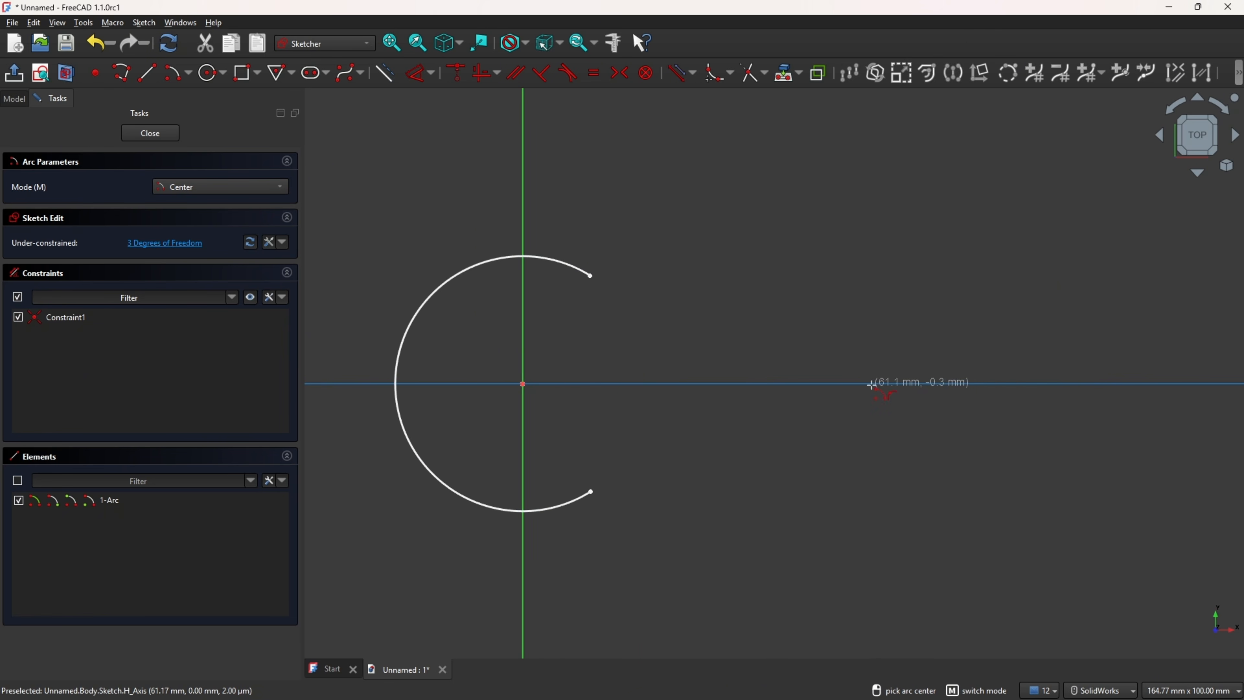
{"action": "left_click", "coordinate": [872, 385]}
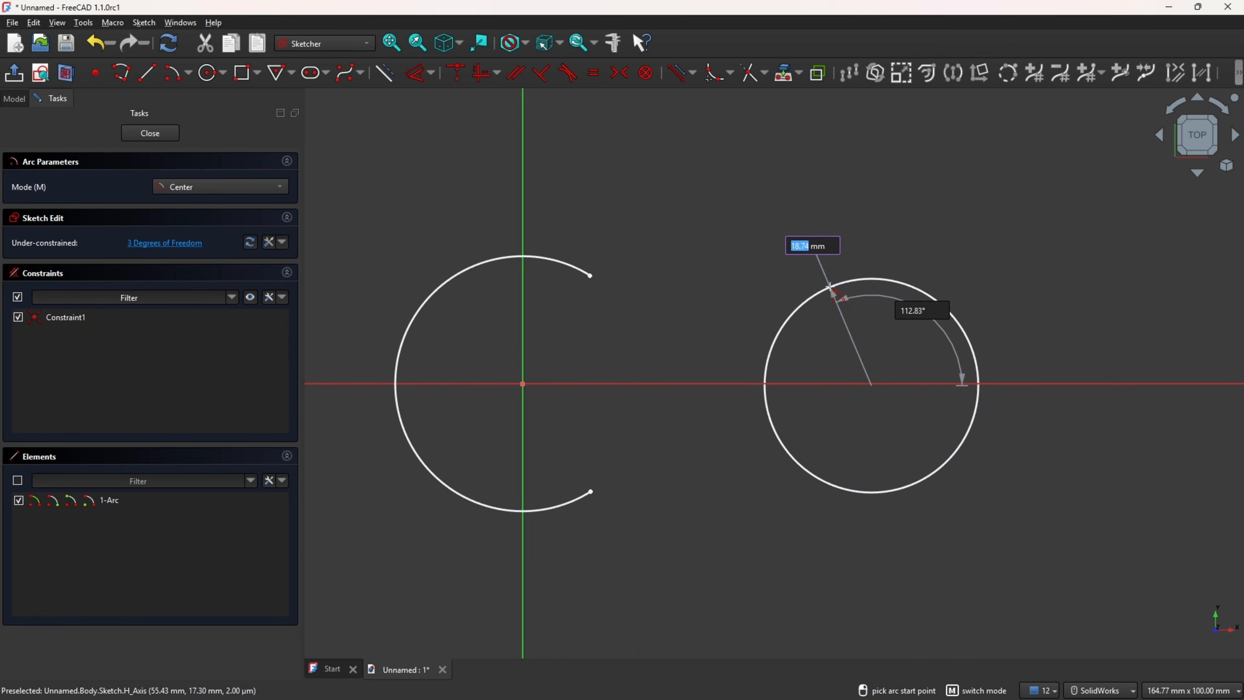
{"action": "type", "text": "37.5"}
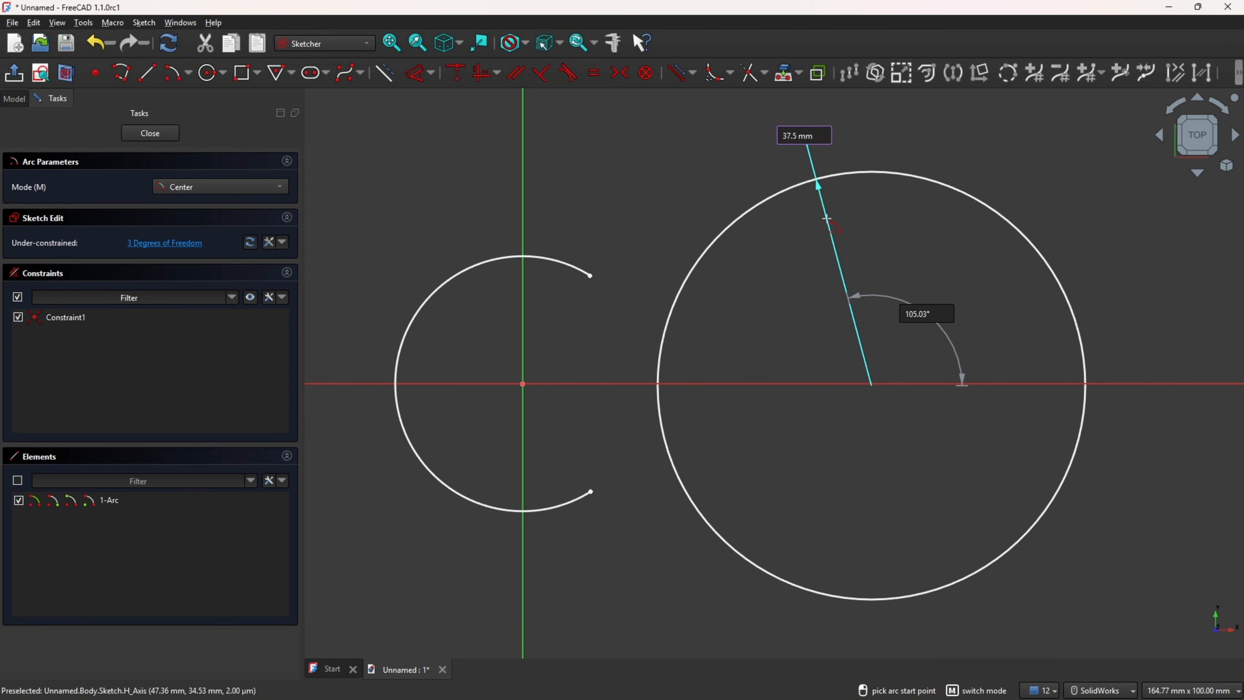
{"action": "left_click", "coordinate": [827, 219]}
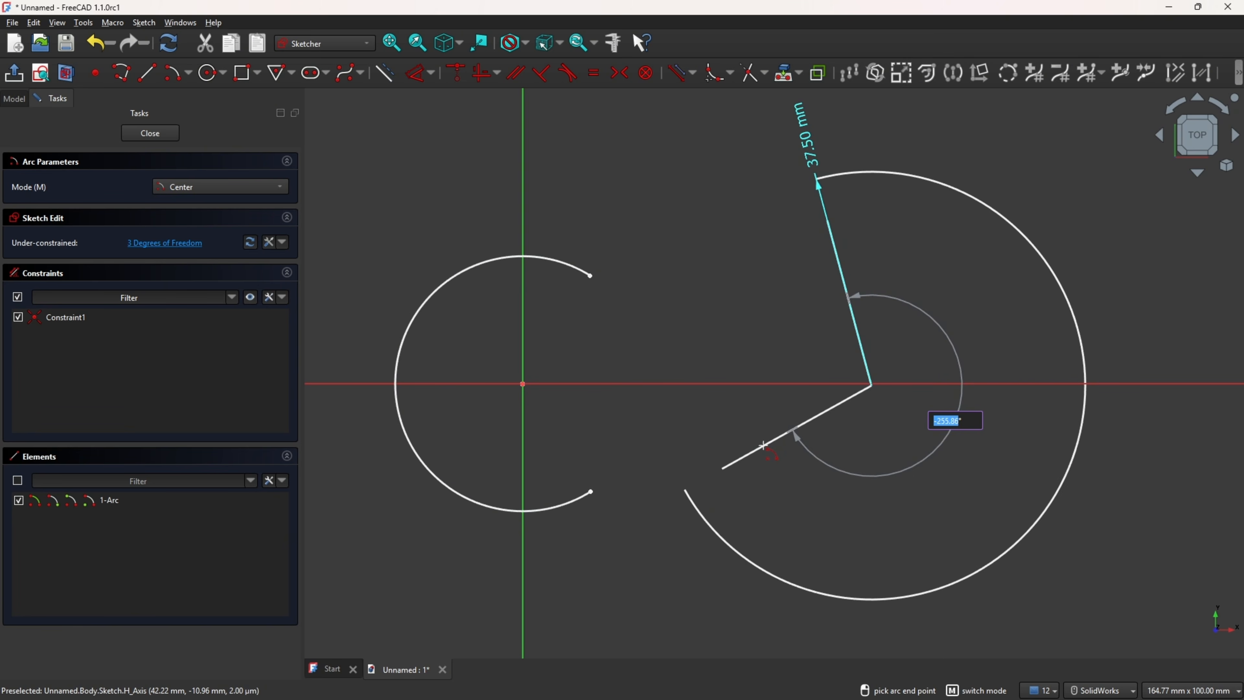
{"action": "left_click", "coordinate": [763, 445]}
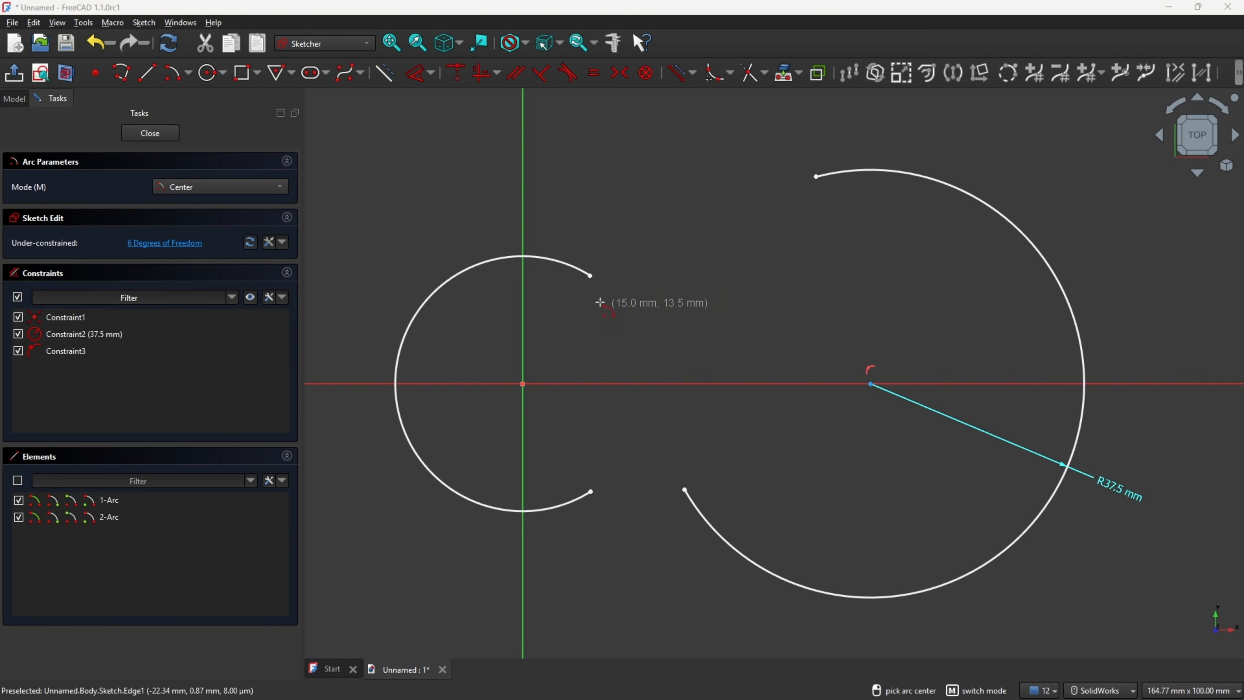
Constrain the arc at the origin and the 37.5 mm radius arc to be equal
{"action": "left_click", "coordinate": [594, 73]}
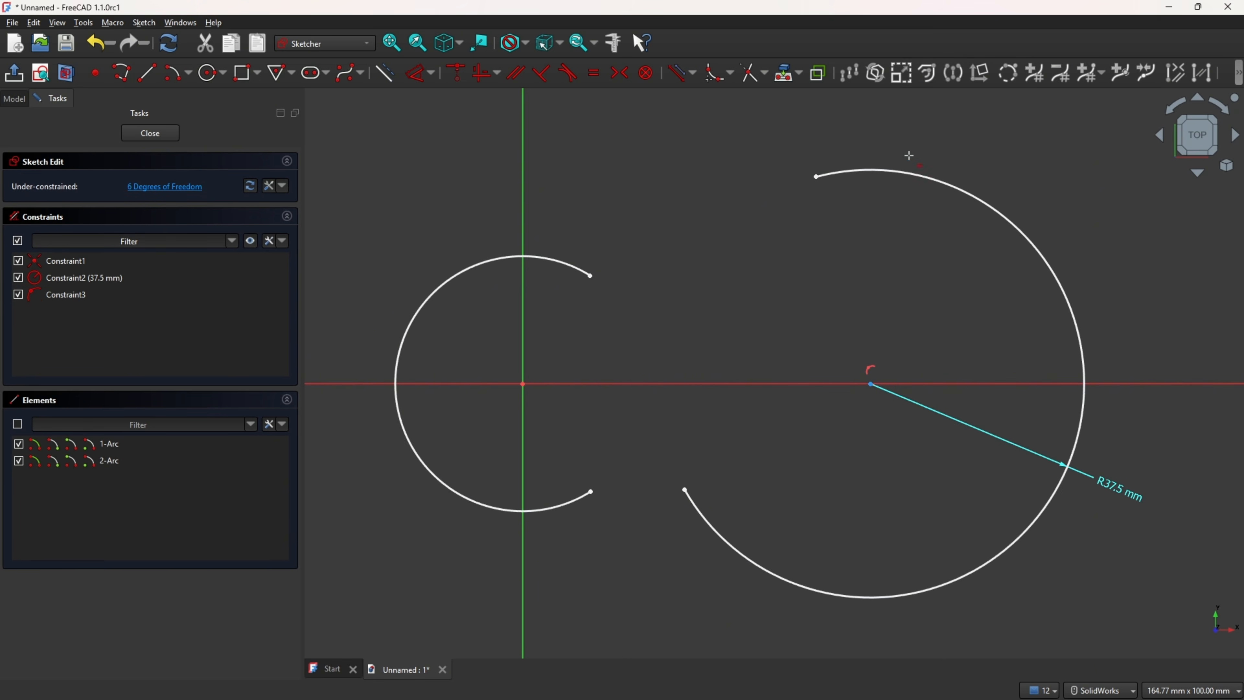
{"action": "left_click", "coordinate": [917, 172]}
{"action": "left_click", "coordinate": [422, 294]}
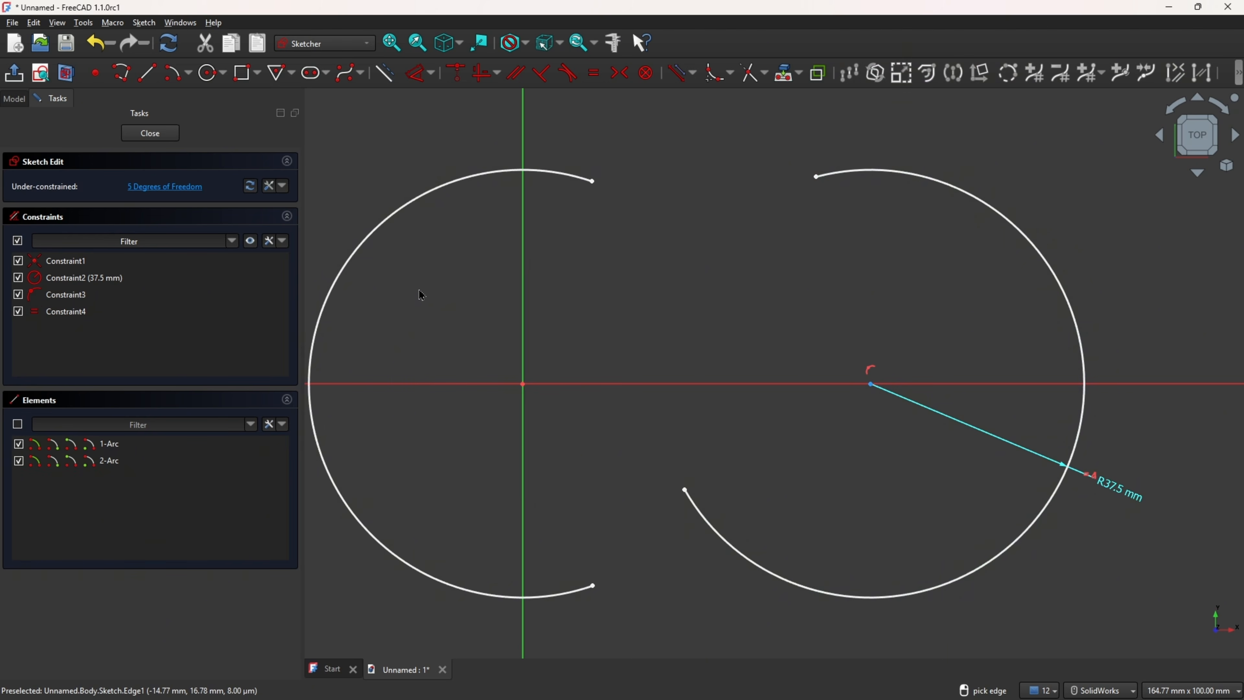
{"action": "left_click", "coordinate": [419, 73]}
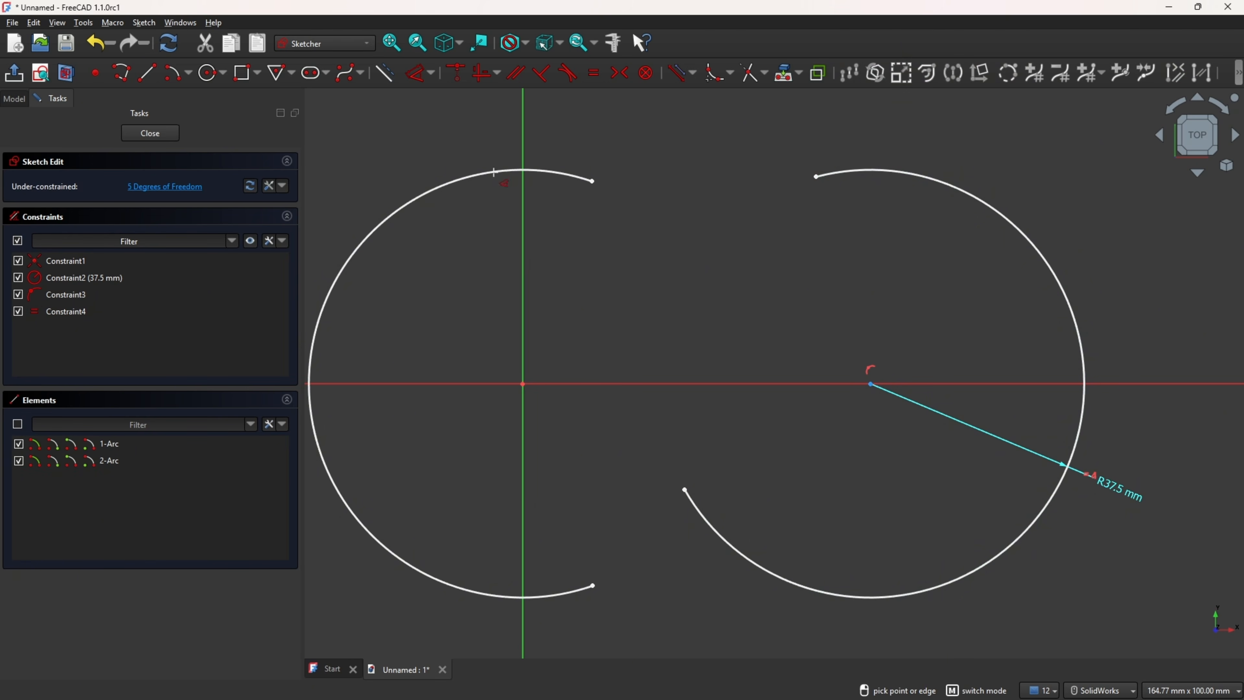
{"action": "left_click", "coordinate": [871, 388]}
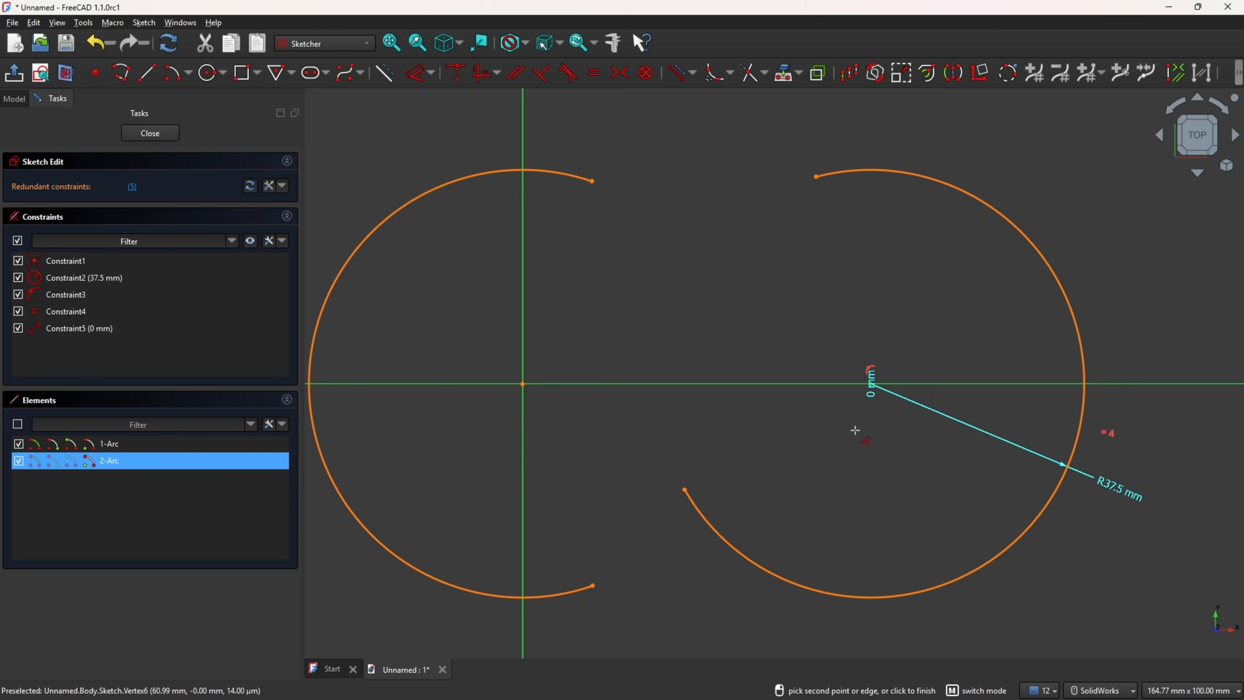
{"action": "key", "text": "Escape"}
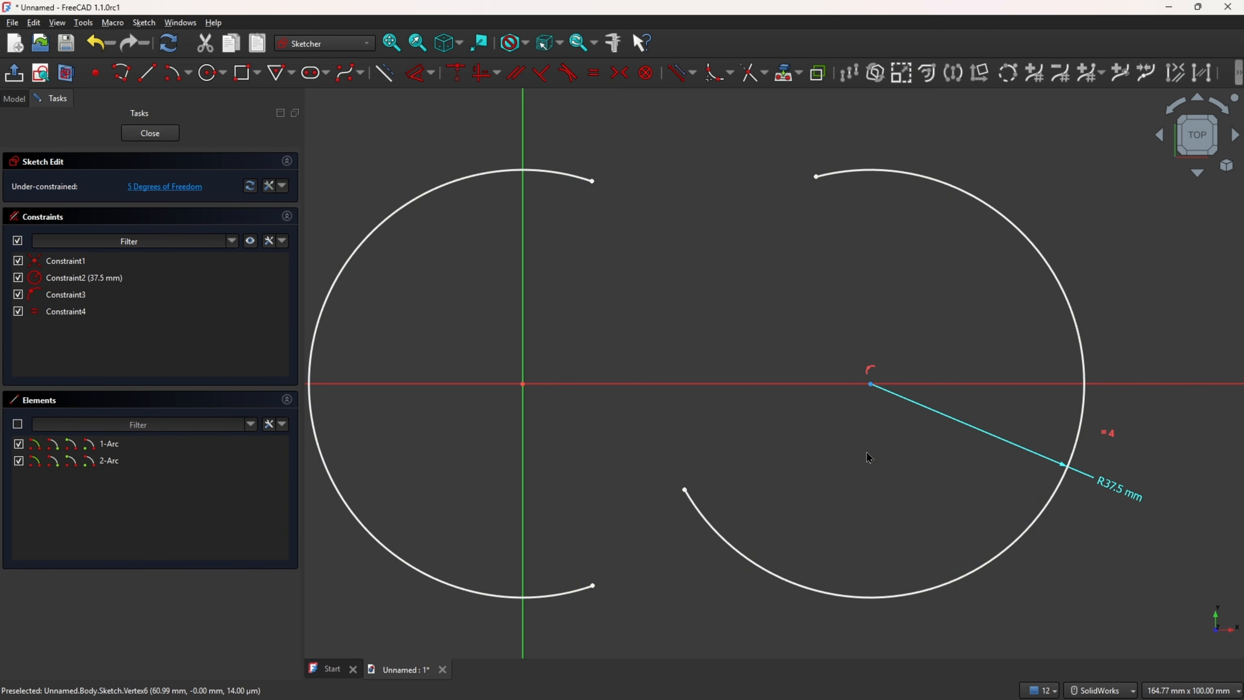
Dimension the horizontal distance between the two arc centres as 125 mm
{"action": "left_click", "coordinate": [411, 82]}
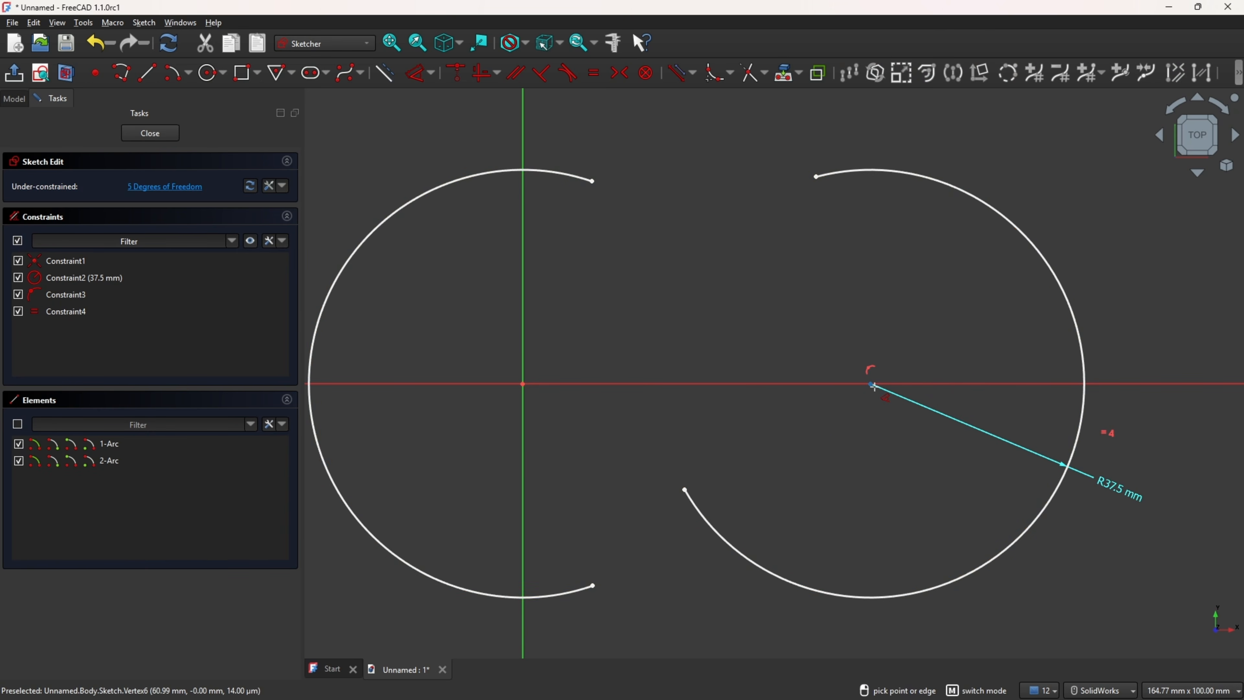
{"action": "left_click", "coordinate": [871, 385]}
{"action": "left_click", "coordinate": [698, 623]}
{"action": "type", "text": "12"}
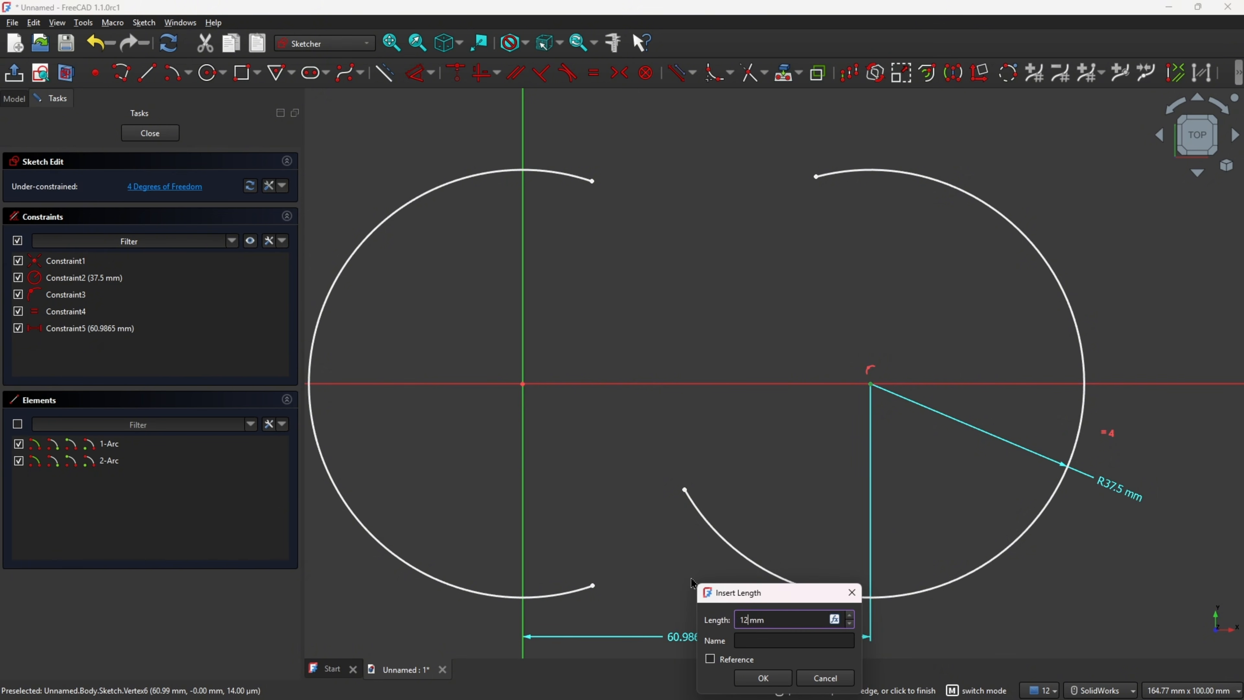
{"action": "type", "text": "5"}
{"action": "key", "text": "Return"}
{"action": "scroll", "coordinate": [820, 438], "scroll_direction": "down", "scroll_amount": 2}
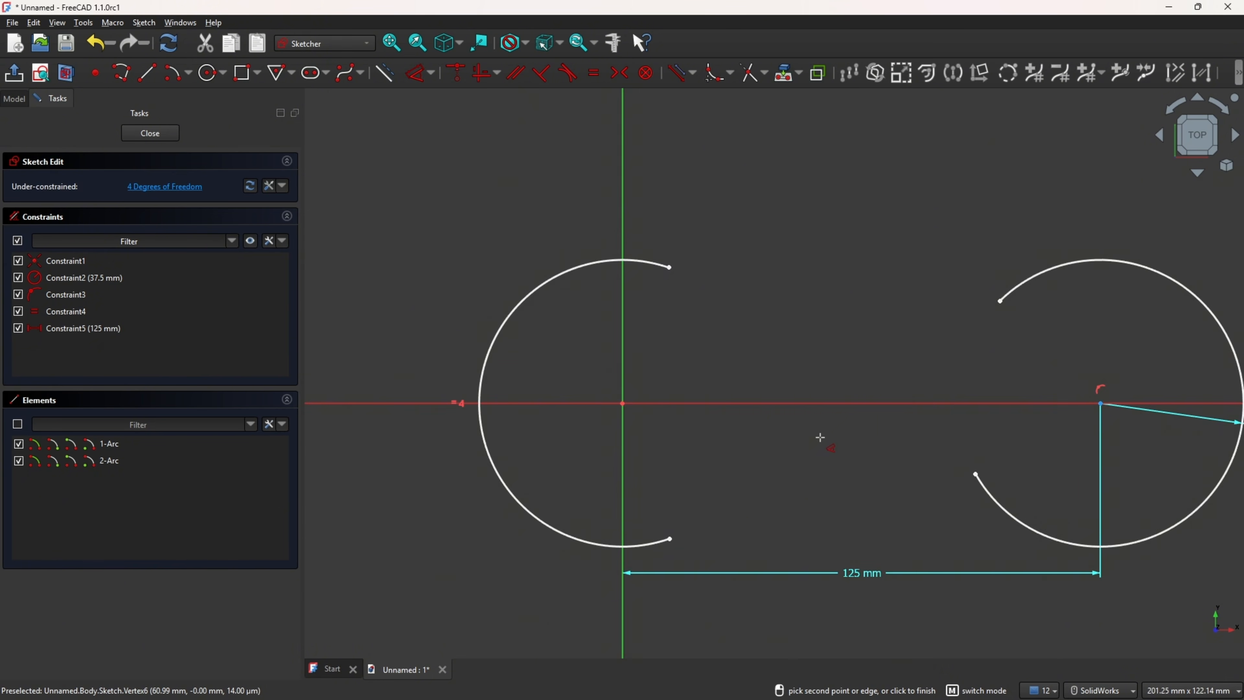
{"action": "mouse_move", "coordinate": [887, 441]}
{"action": "middle_mouse_down", "text": "ctrl"}
{"action": "mouse_move", "coordinate": [686, 370]}
{"action": "mouse_move", "coordinate": [727, 366]}
{"action": "middle_mouse_up", "text": "ctrl"}
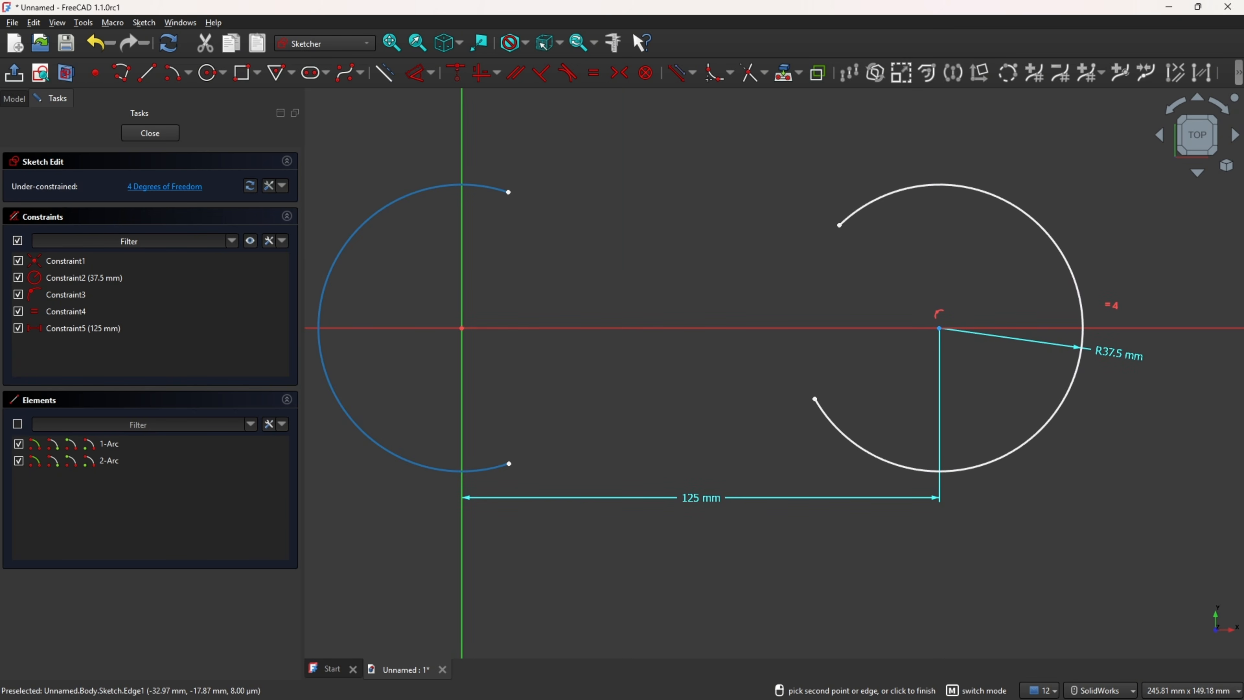
Switch to Draw 36_1.pdf, trace the upper and lower concave R150 arcs in the top view, and mark the upper arc's tangent ends
{"action": "key", "text": "alt+Tab"}
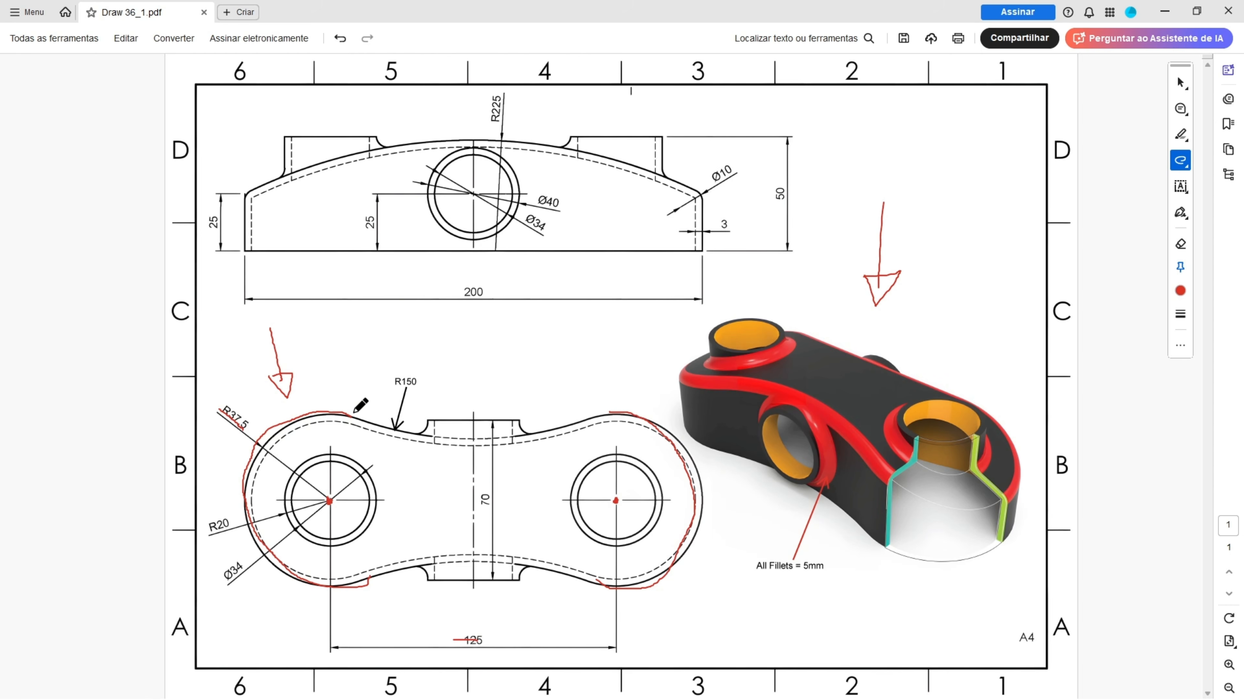
{"action": "left_click_drag", "start_coordinate": [433, 439], "coordinate": [599, 413]}
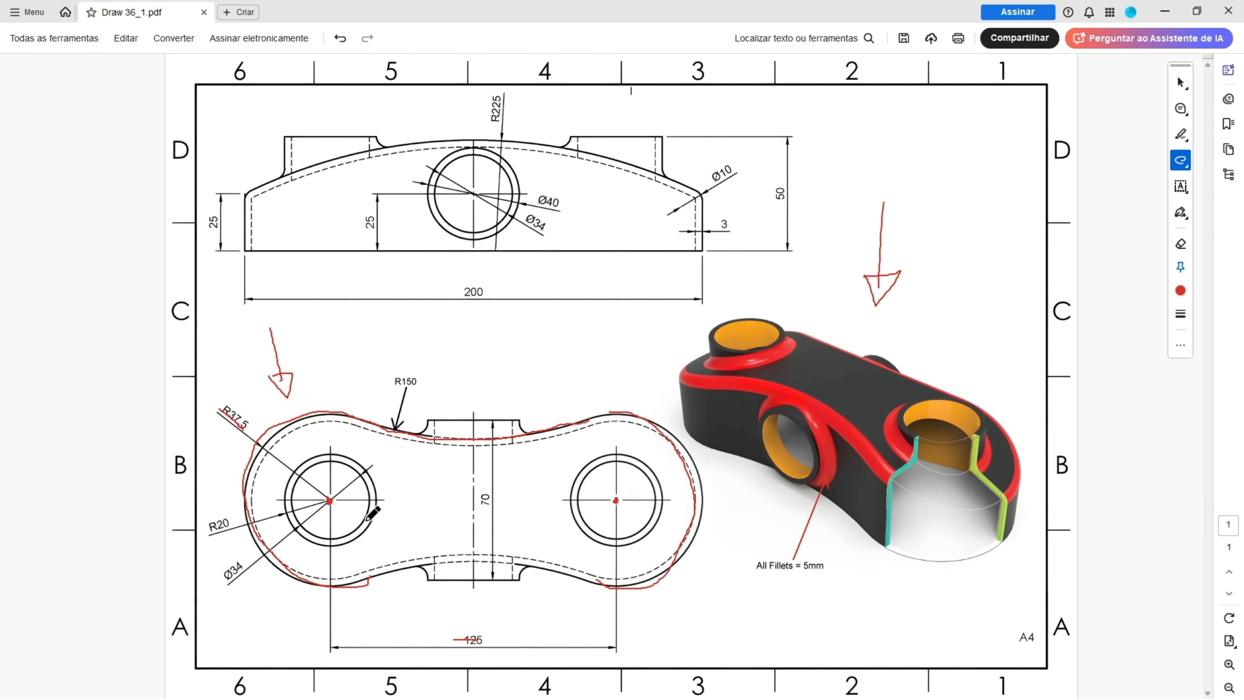
{"action": "mouse_move", "coordinate": [367, 584]}
{"action": "left_mouse_down"}
{"action": "mouse_move", "coordinate": [478, 563]}
{"action": "mouse_move", "coordinate": [581, 580]}
{"action": "left_mouse_up"}
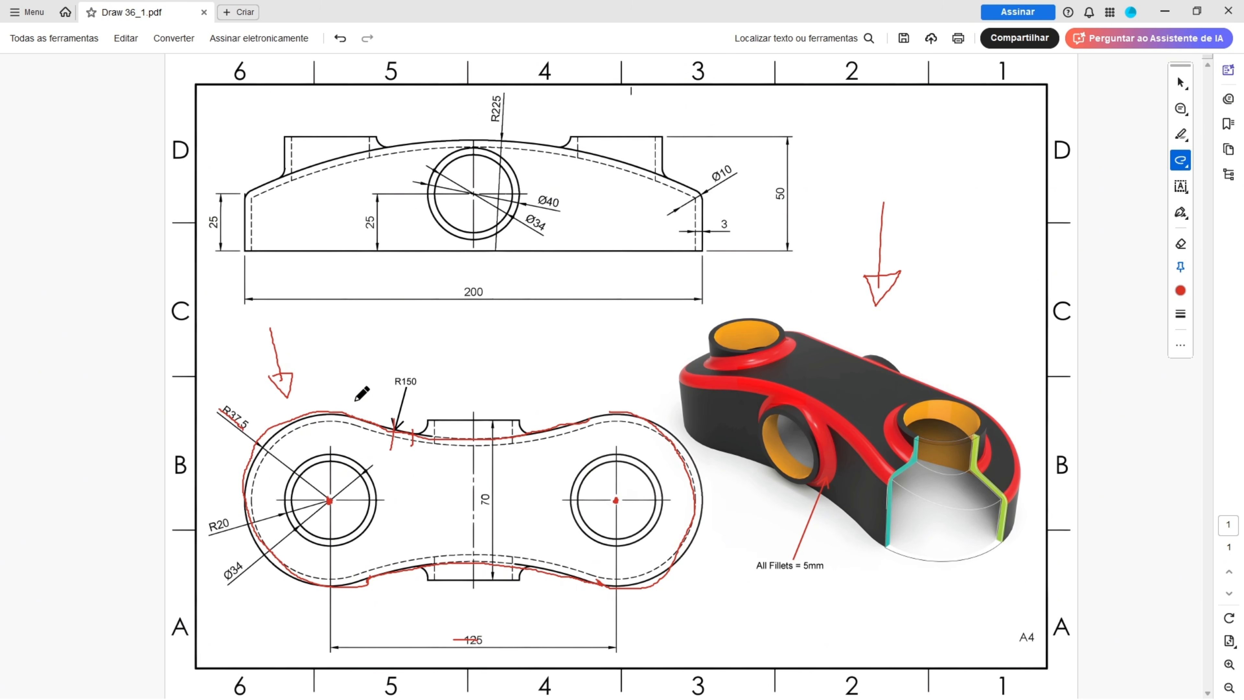
{"action": "left_click_drag", "start_coordinate": [356, 401], "coordinate": [368, 395]}
{"action": "left_click_drag", "start_coordinate": [571, 400], "coordinate": [583, 399]}
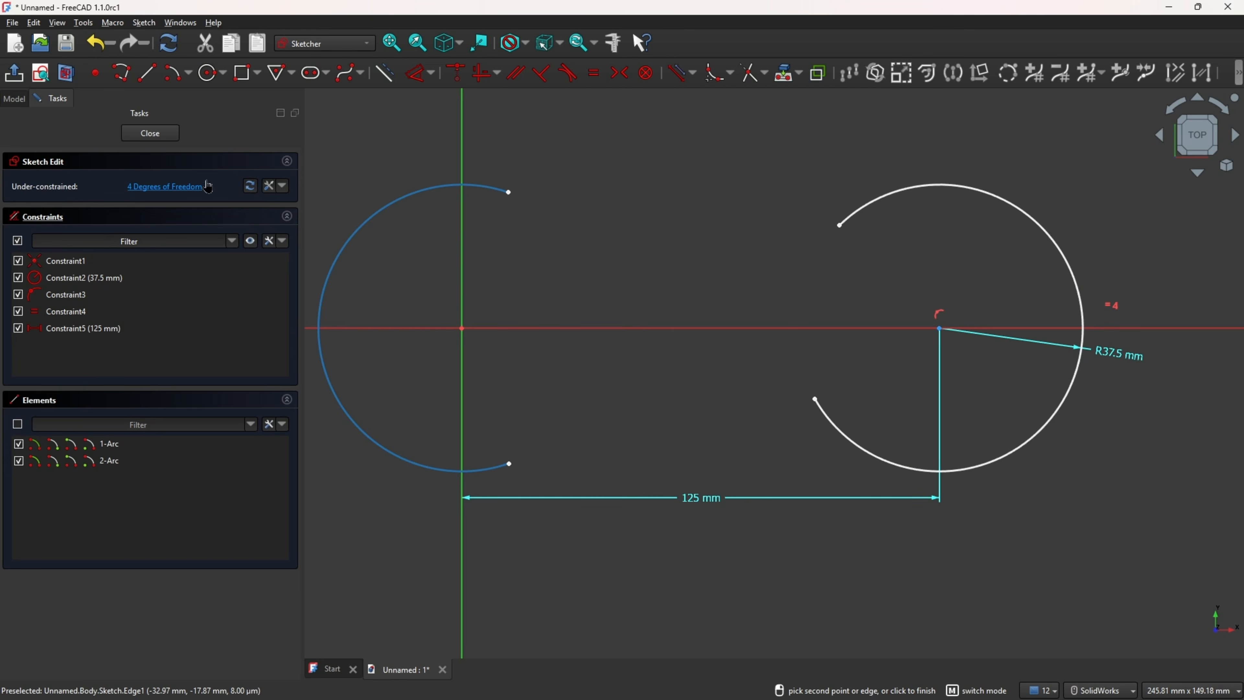
Join the upper endpoints and the lower endpoints of the two end arcs with inward-curving three-point arcs in the FreeCAD sketch
{"action": "left_click", "coordinate": [188, 74]}
{"action": "left_click", "coordinate": [210, 116]}
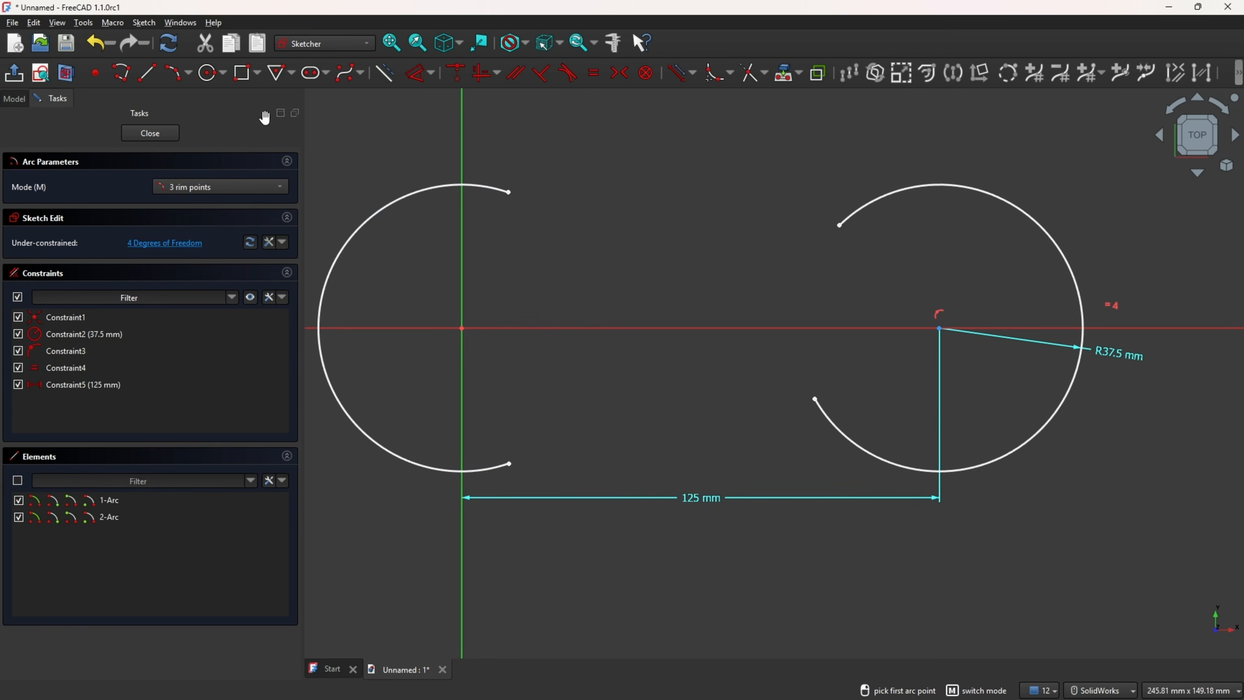
{"action": "left_click", "coordinate": [509, 192]}
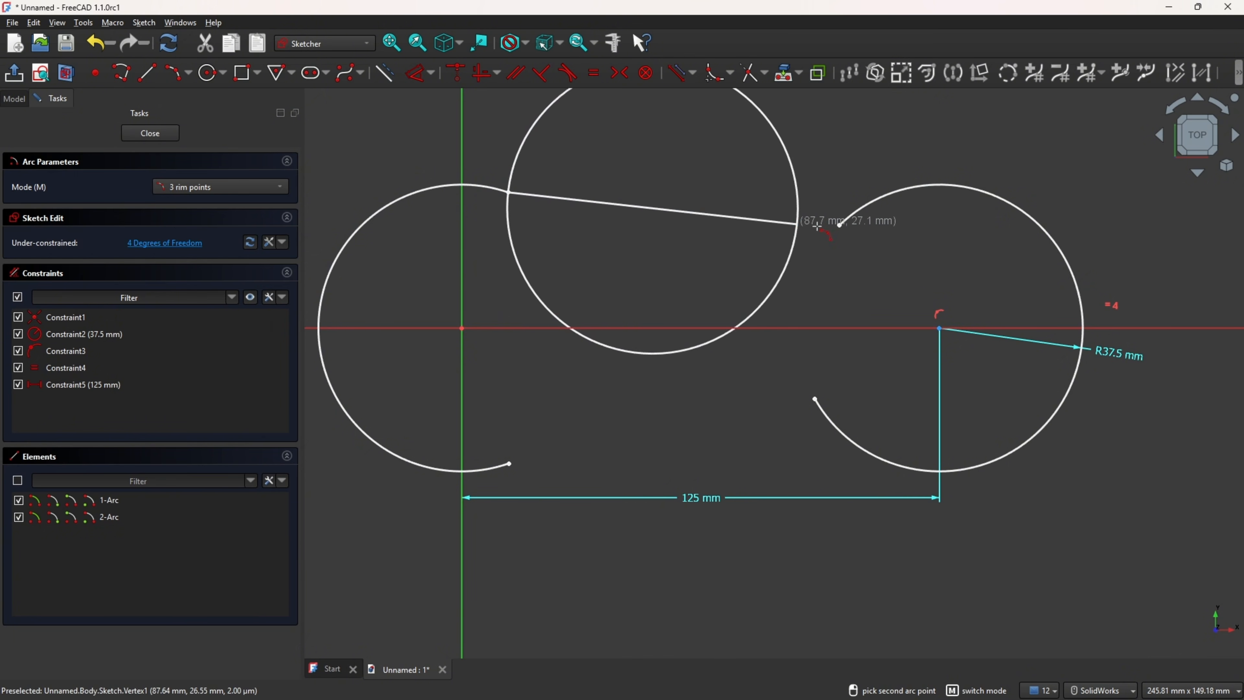
{"action": "left_click", "coordinate": [839, 226]}
{"action": "left_click", "coordinate": [714, 244]}
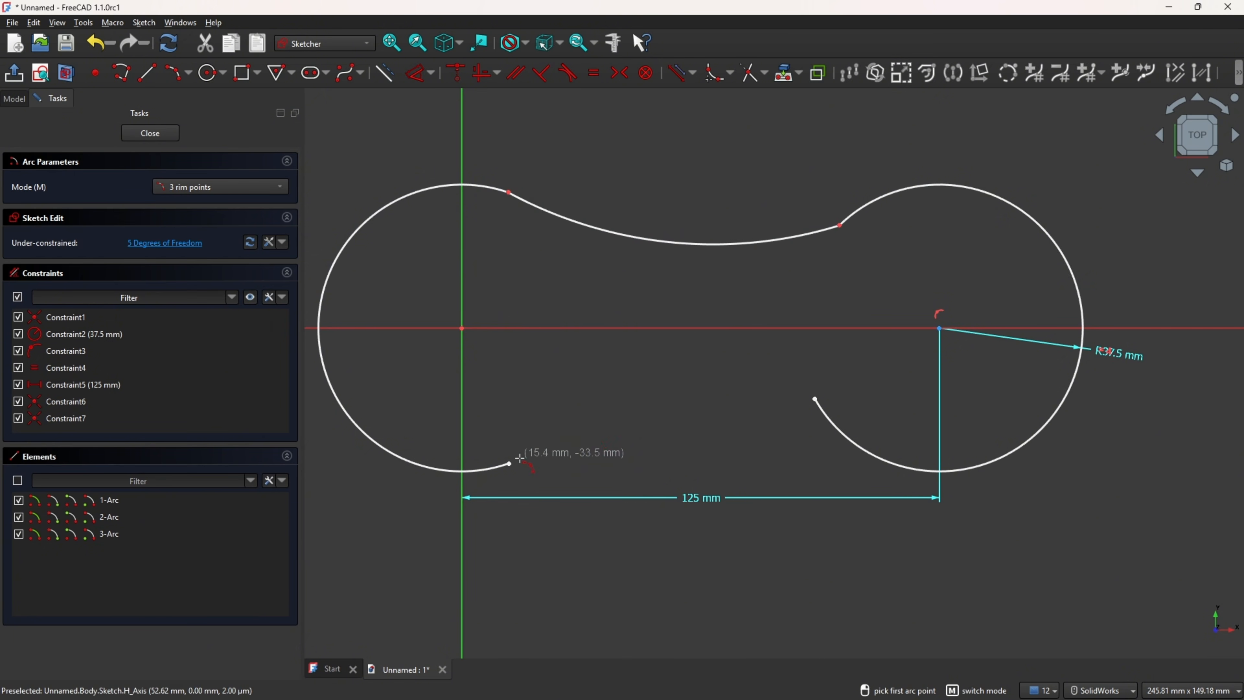
{"action": "left_click", "coordinate": [510, 464]}
{"action": "left_click", "coordinate": [813, 400]}
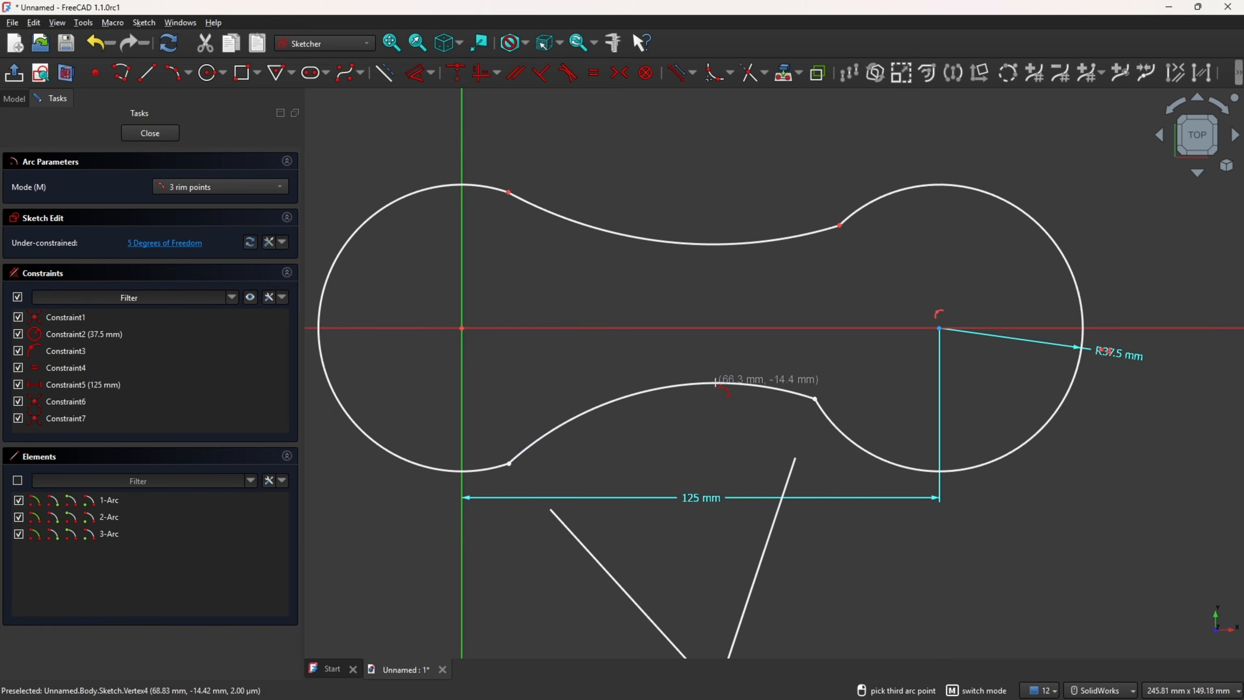
{"action": "left_click", "coordinate": [705, 638]}
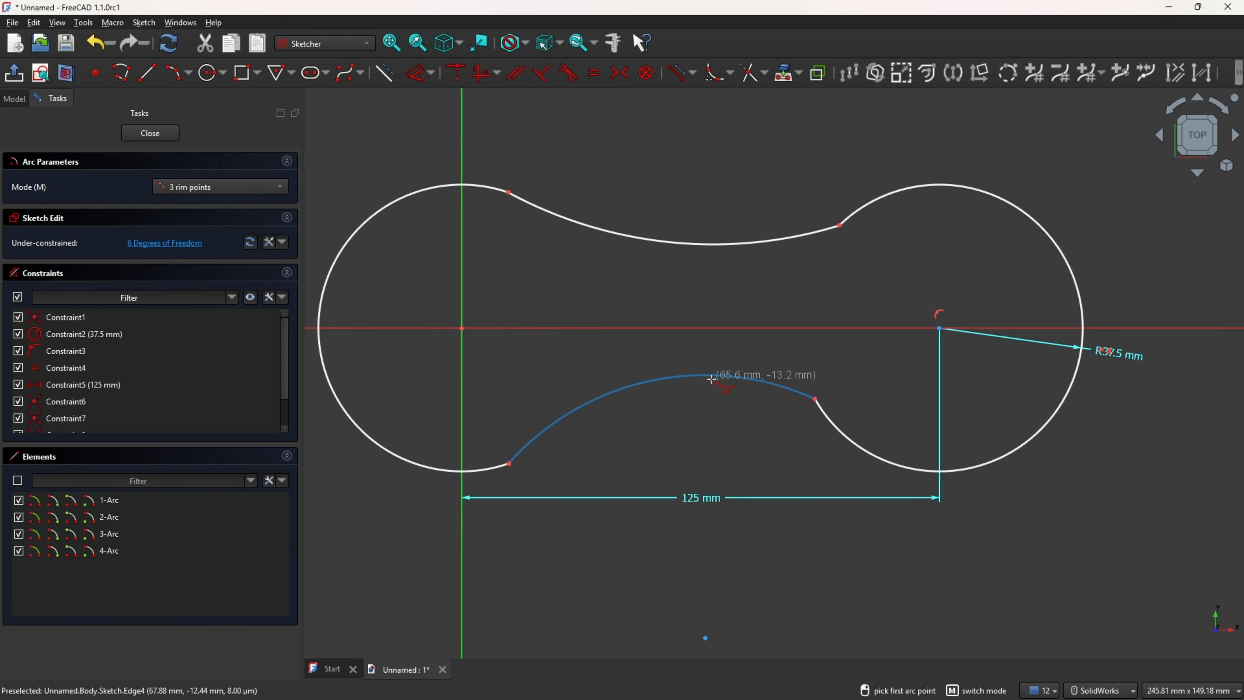
Make the upper and lower concave arcs tangent to both end arcs at all four joints
{"action": "left_click", "coordinate": [568, 74]}
{"action": "left_click", "coordinate": [526, 200]}
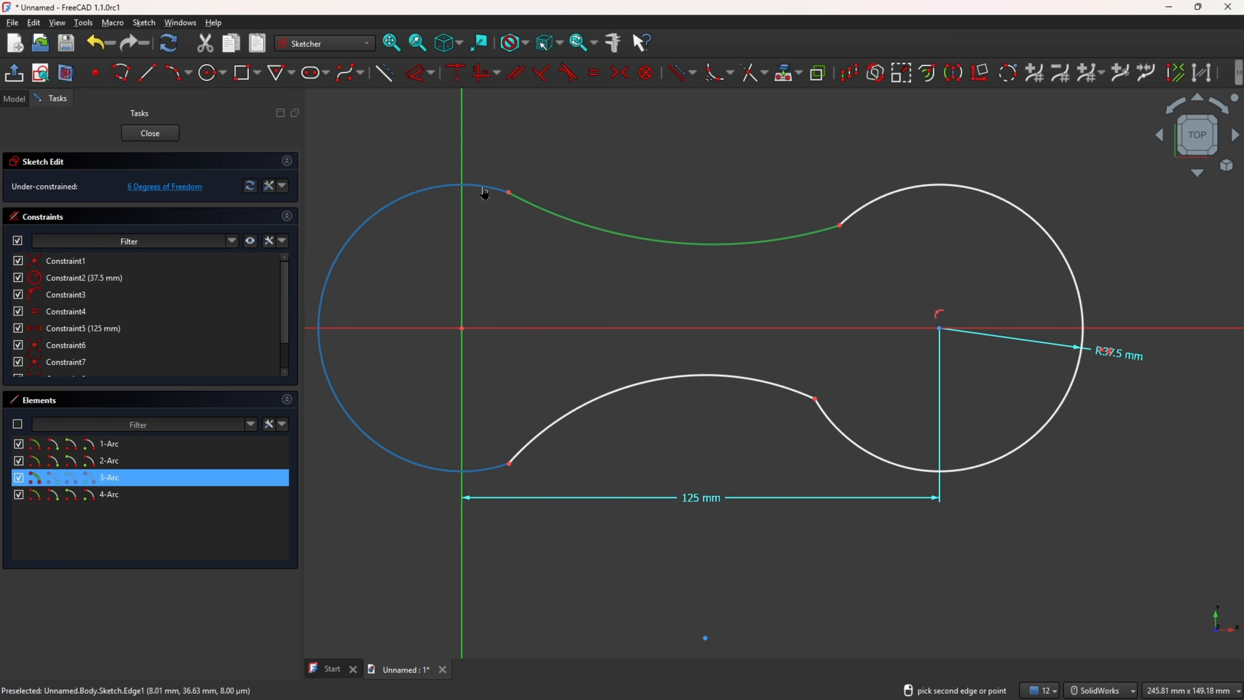
{"action": "left_click", "coordinate": [486, 187]}
{"action": "left_click", "coordinate": [818, 243]}
{"action": "left_click", "coordinate": [849, 217]}
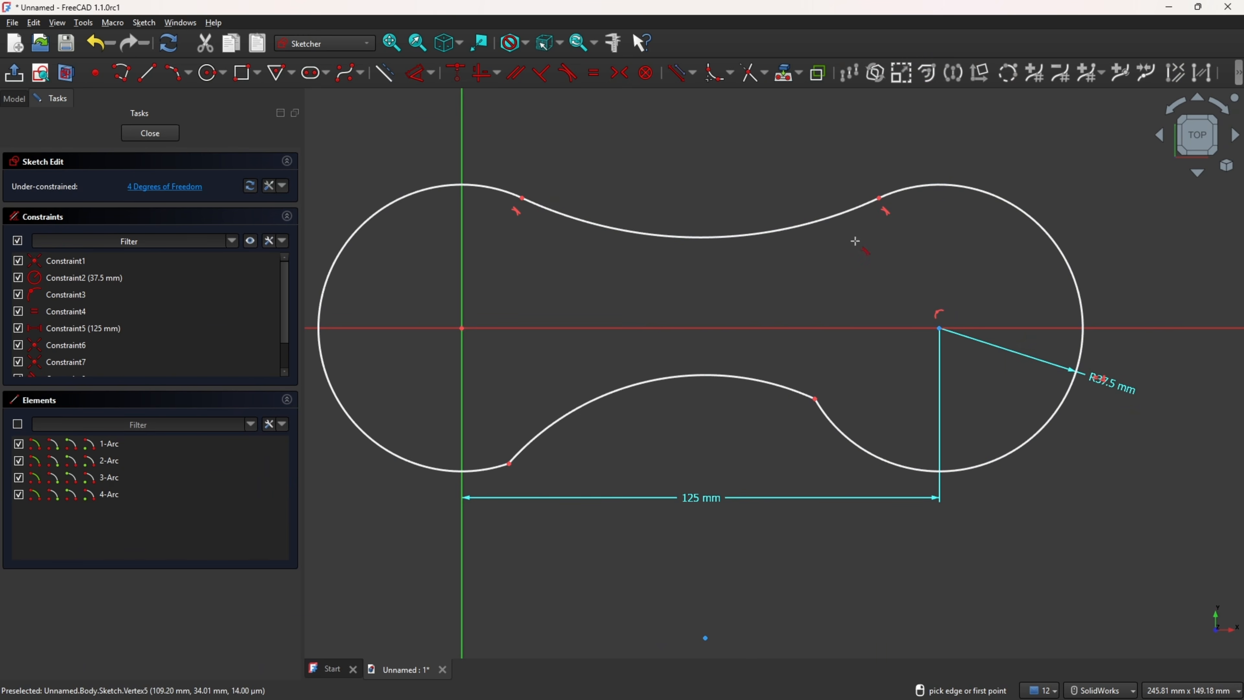
{"action": "left_click", "coordinate": [783, 392]}
{"action": "left_click", "coordinate": [833, 431]}
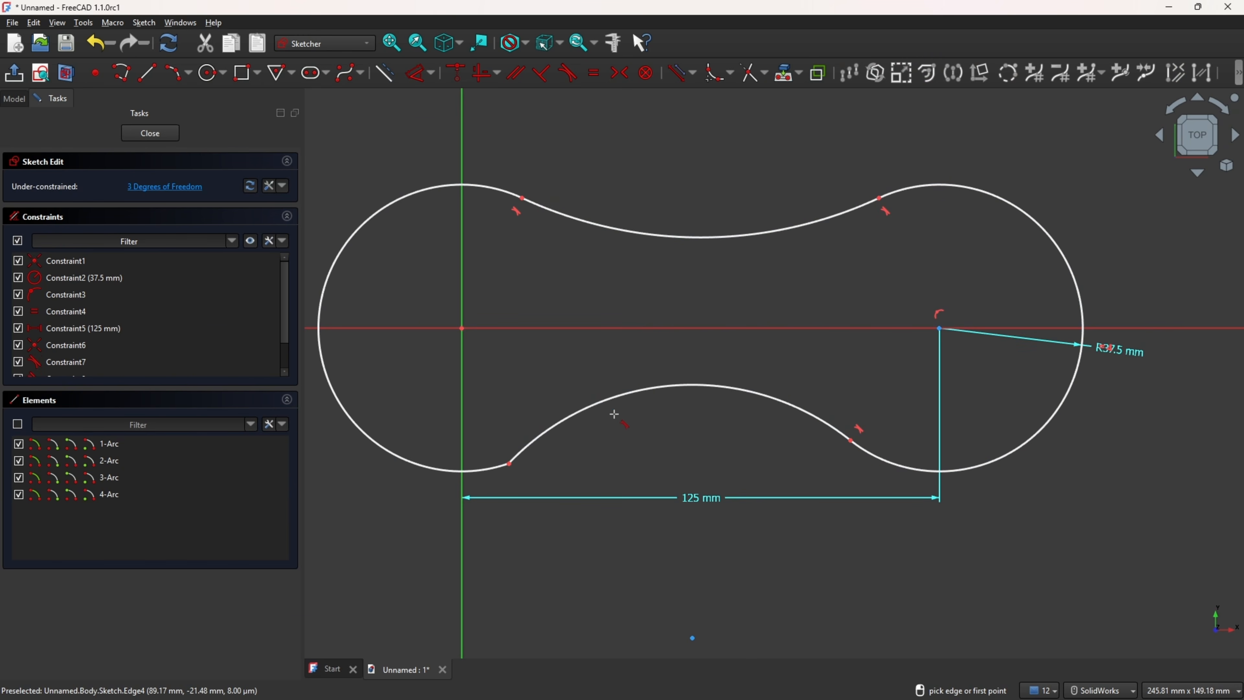
{"action": "left_click", "coordinate": [615, 414]}
{"action": "left_click", "coordinate": [490, 470]}
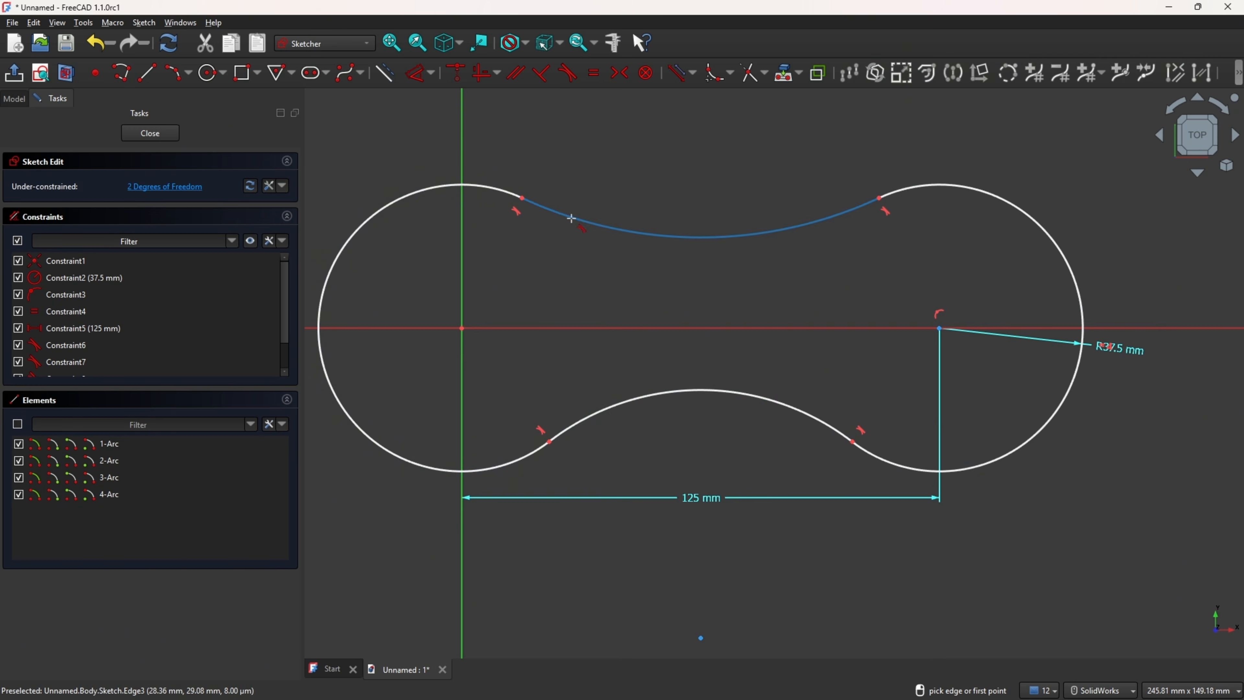
Constrain the upper and lower concave arcs to be equal
{"action": "left_click", "coordinate": [594, 81]}
{"action": "left_click", "coordinate": [726, 237]}
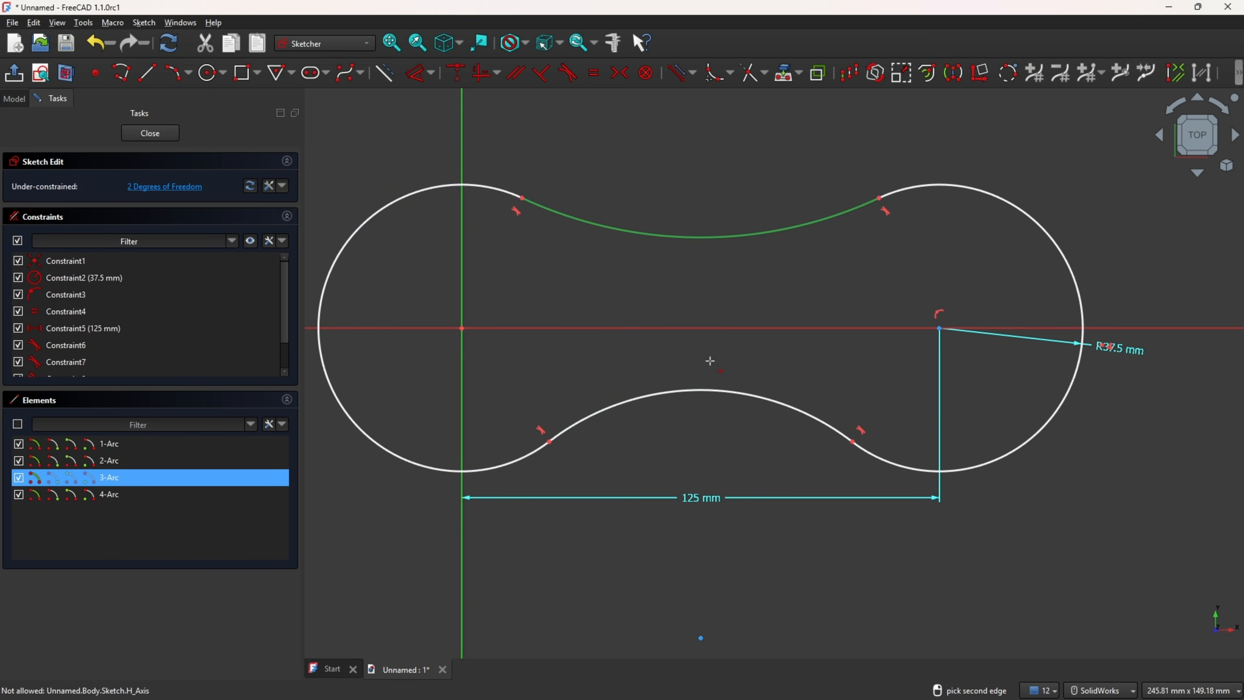
{"action": "left_click", "coordinate": [715, 392]}
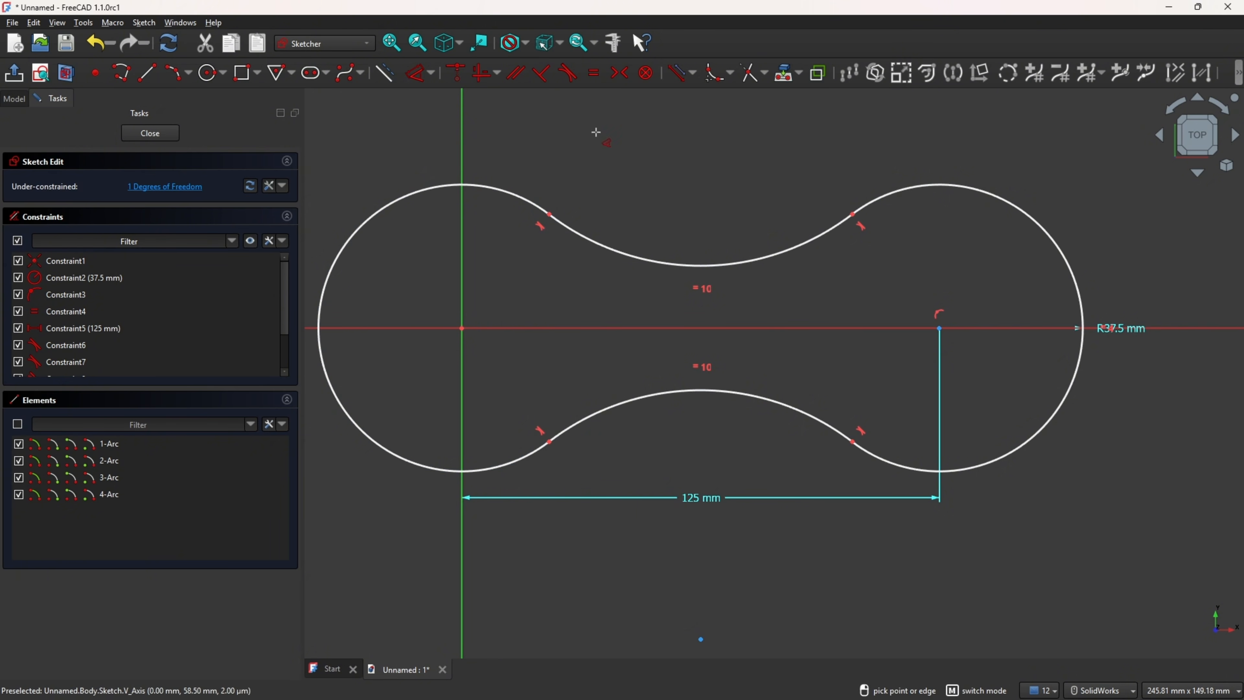
Dimension the upper concave arc's radius as 150 mm and close the outline sketch
{"action": "left_click", "coordinate": [698, 264]}
{"action": "left_click", "coordinate": [689, 177]}
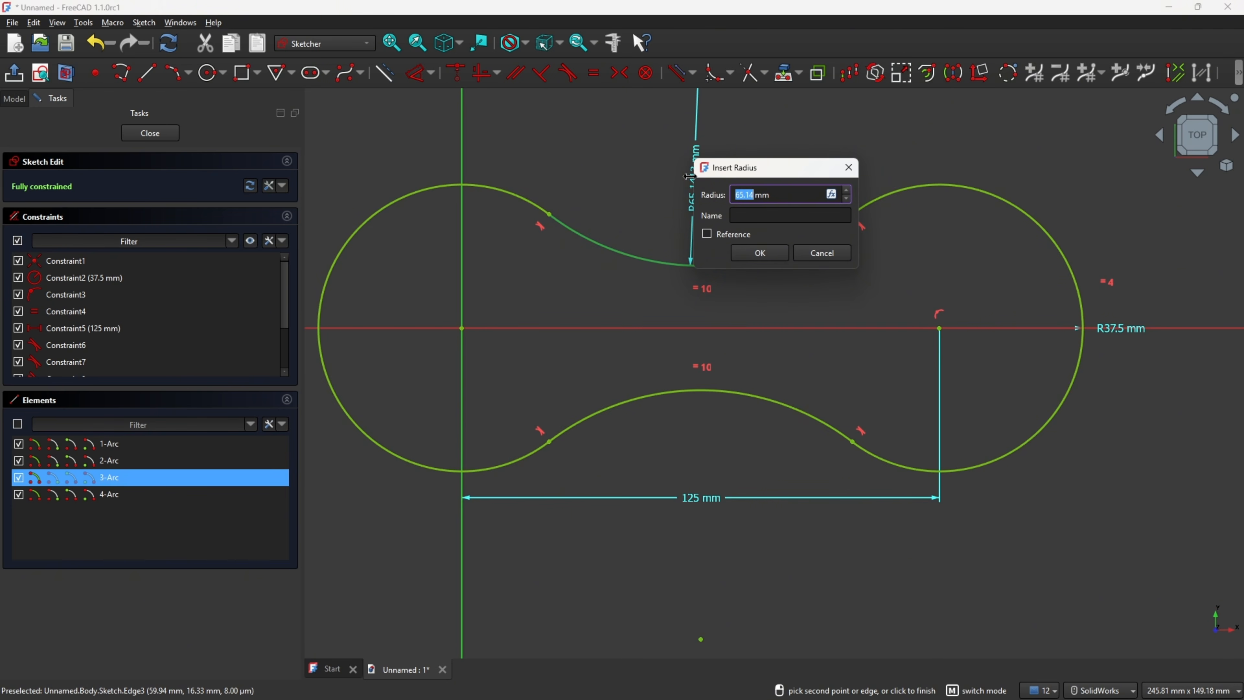
{"action": "key", "text": "Return"}
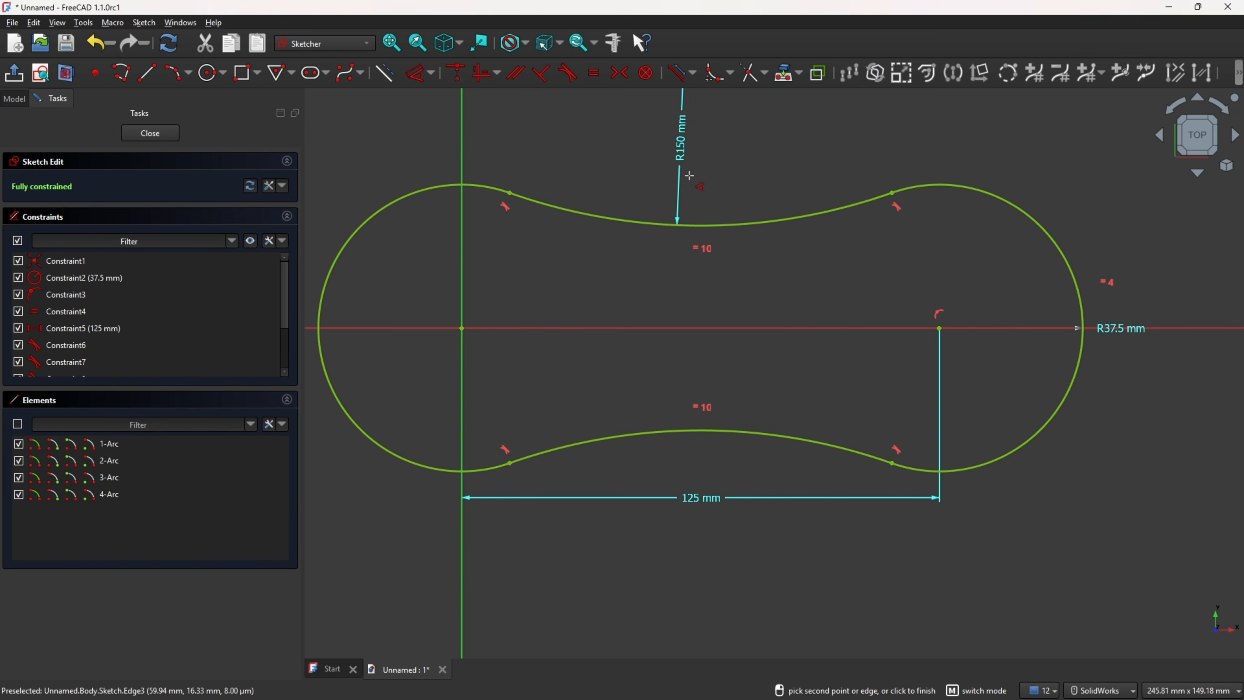
{"action": "left_click", "coordinate": [10, 78]}
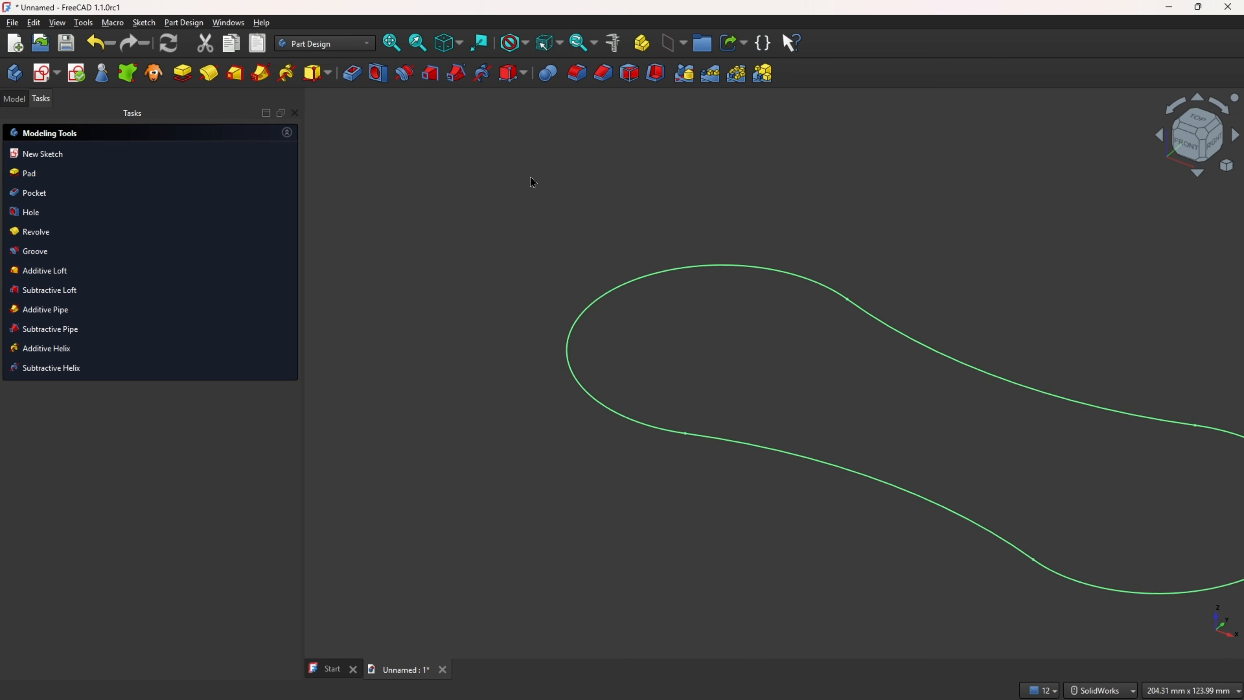
Switch to Draw 36_1.pdf, box the overall height dimension of 50 in the front view, and return to FreeCAD
{"action": "key", "text": "alt+Tab"}
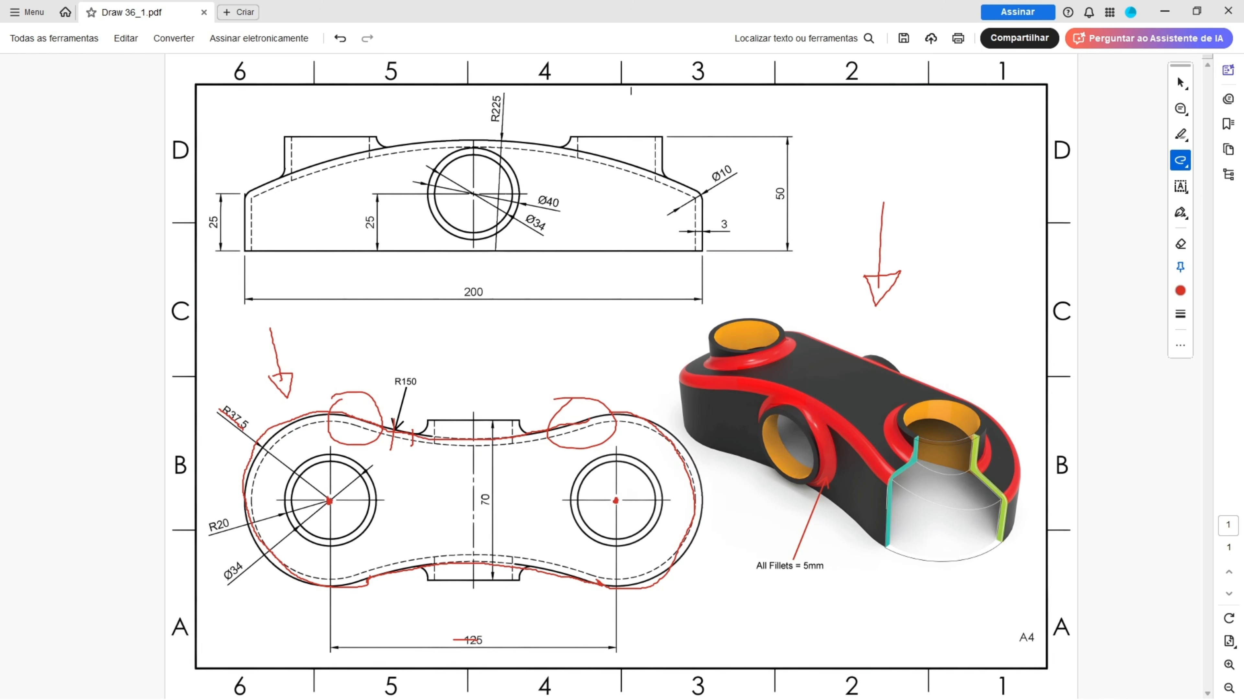
{"action": "left_click_drag", "start_coordinate": [805, 205], "coordinate": [752, 191]}
{"action": "key", "text": "alt+Tab"}
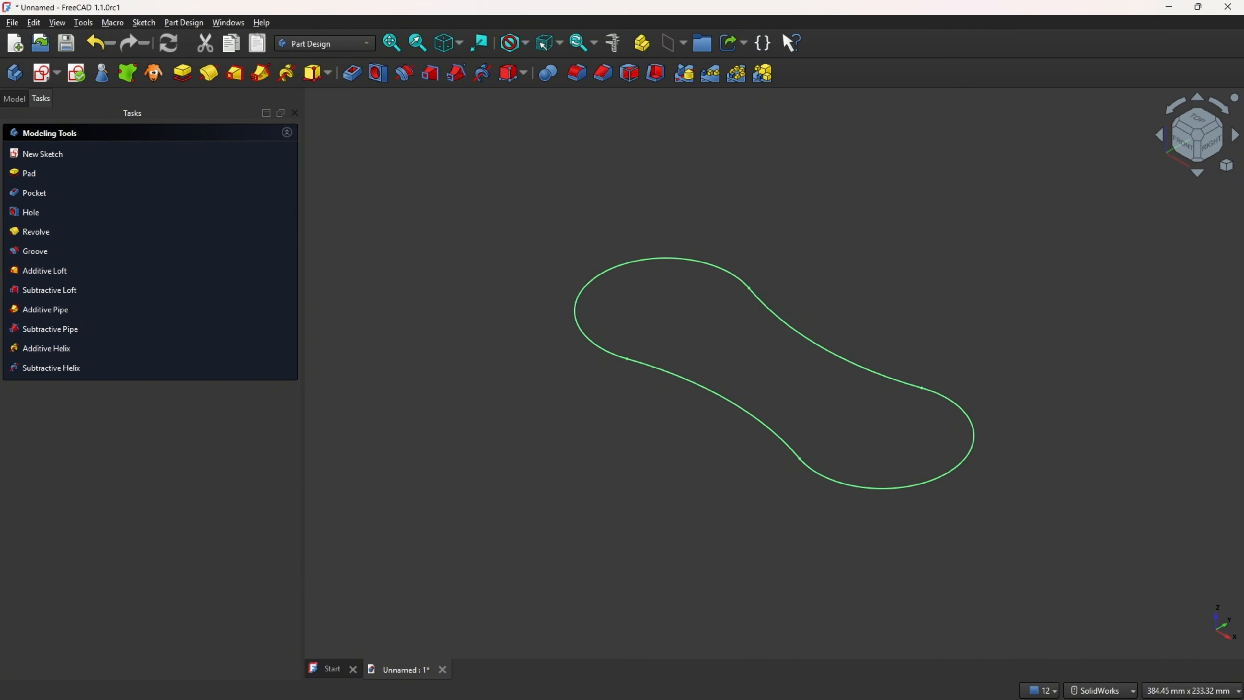
Pad the outline sketch one-sided to a length of 50 mm
{"action": "left_click", "coordinate": [142, 166]}
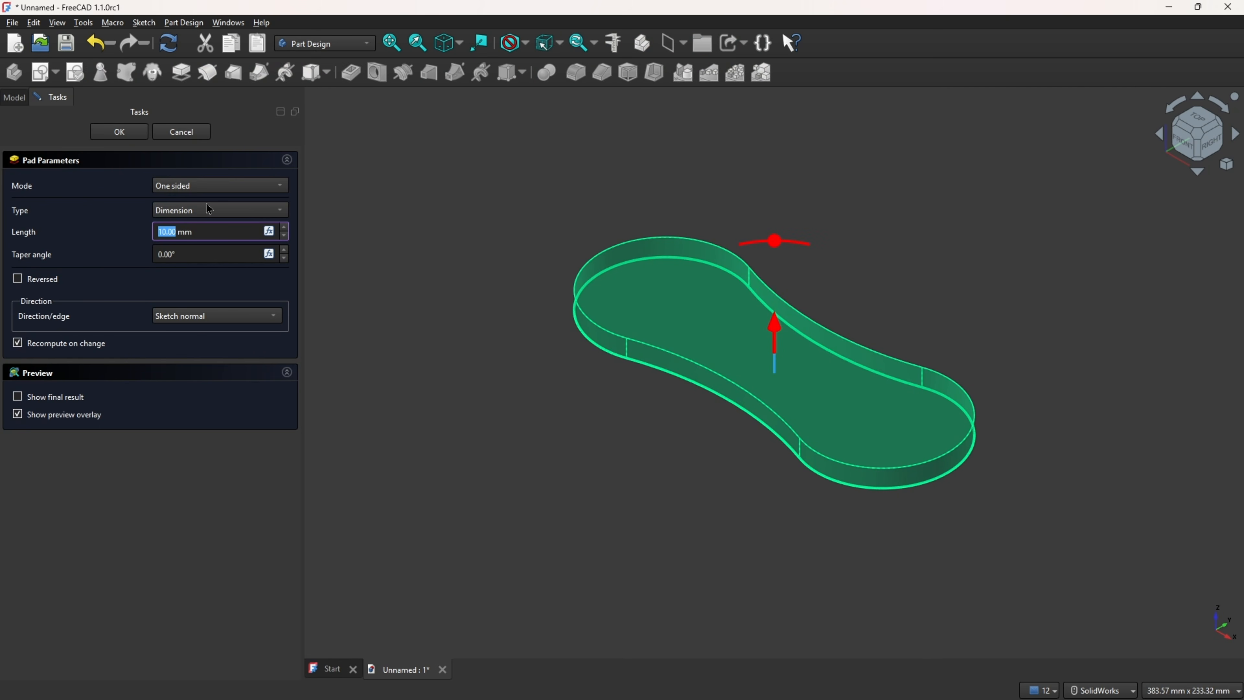
{"action": "type", "text": "50"}
{"action": "left_click", "coordinate": [119, 132]}
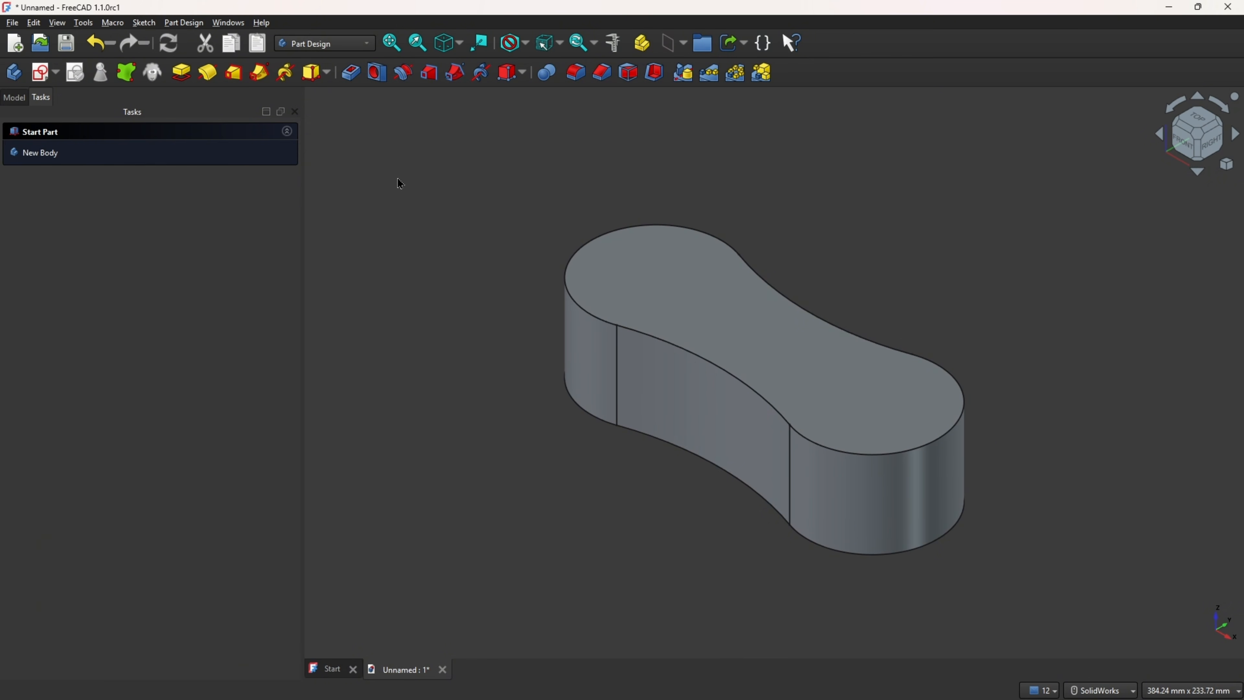
Switch to Draw 36_1.pdf, trace the R225 top arc in the front view, hatch the region above it, and mark its radius
{"action": "key", "text": "alt+Tab"}
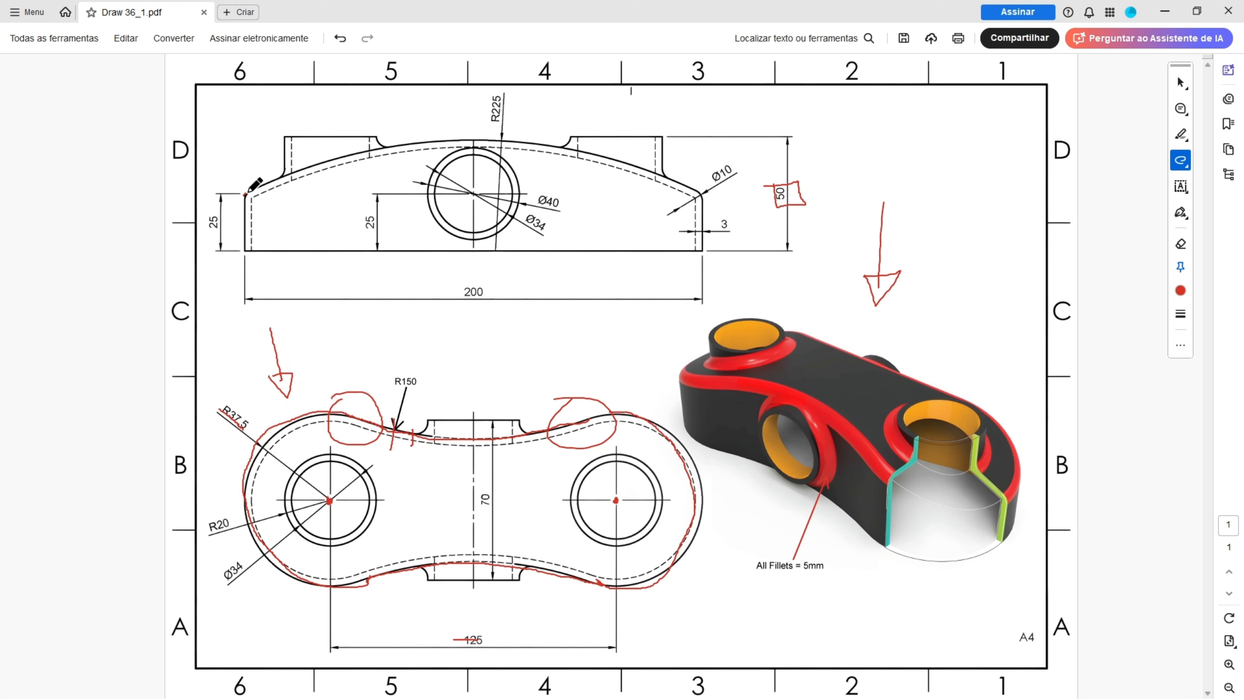
{"action": "left_click_drag", "start_coordinate": [246, 194], "coordinate": [422, 142]}
{"action": "mouse_move", "coordinate": [520, 142]}
{"action": "left_mouse_down"}
{"action": "mouse_move", "coordinate": [706, 191]}
{"action": "mouse_move", "coordinate": [700, 83]}
{"action": "mouse_move", "coordinate": [235, 88]}
{"action": "mouse_move", "coordinate": [245, 192]}
{"action": "left_mouse_up"}
{"action": "mouse_move", "coordinate": [255, 137]}
{"action": "left_mouse_down"}
{"action": "mouse_move", "coordinate": [290, 101]}
{"action": "mouse_move", "coordinate": [314, 115]}
{"action": "mouse_move", "coordinate": [395, 118]}
{"action": "mouse_move", "coordinate": [473, 105]}
{"action": "left_mouse_up"}
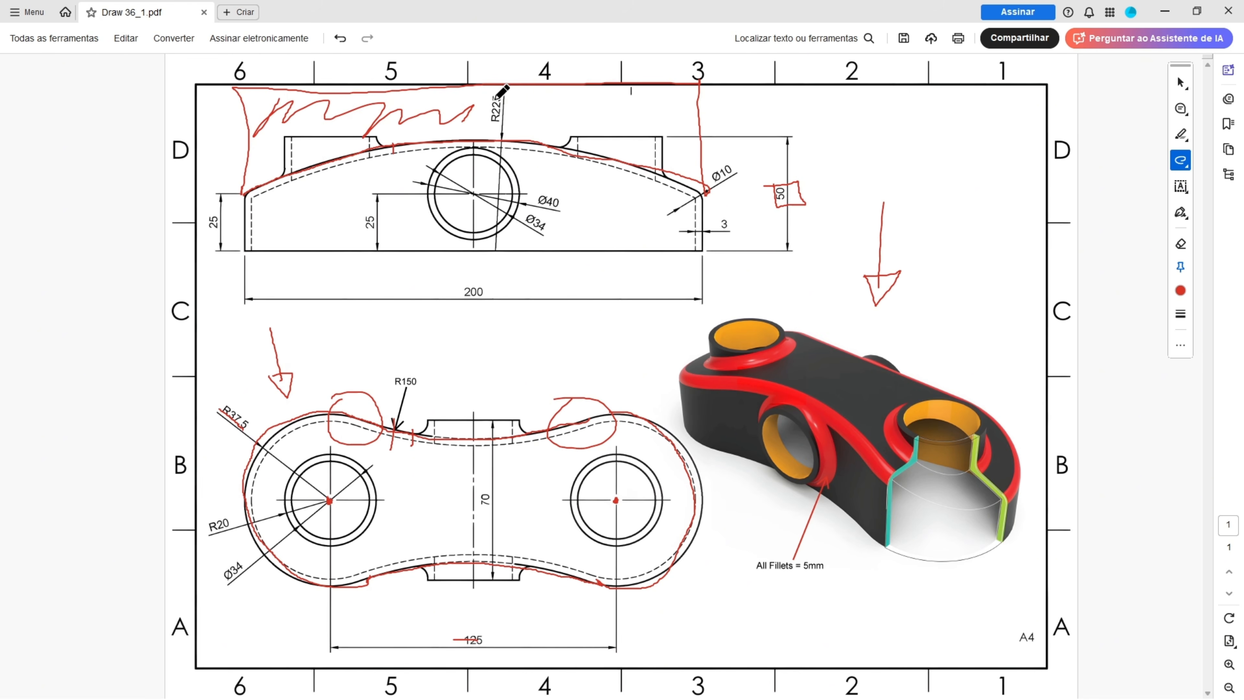
{"action": "left_click_drag", "start_coordinate": [505, 123], "coordinate": [485, 91]}
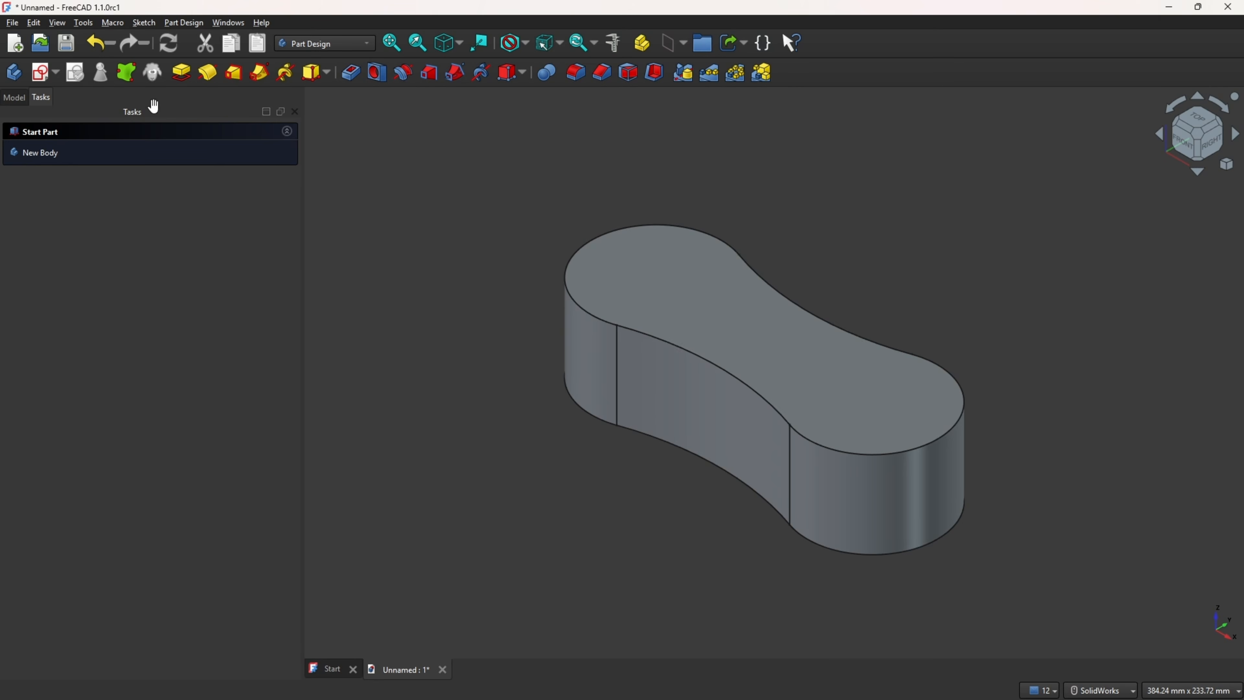
{"action": "left_click", "coordinate": [44, 73]}
{"action": "mouse_move", "coordinate": [583, 377]}
{"action": "middle_mouse_down"}
{"action": "mouse_move", "coordinate": [654, 368]}
{"action": "mouse_move", "coordinate": [678, 381]}
{"action": "middle_mouse_up"}
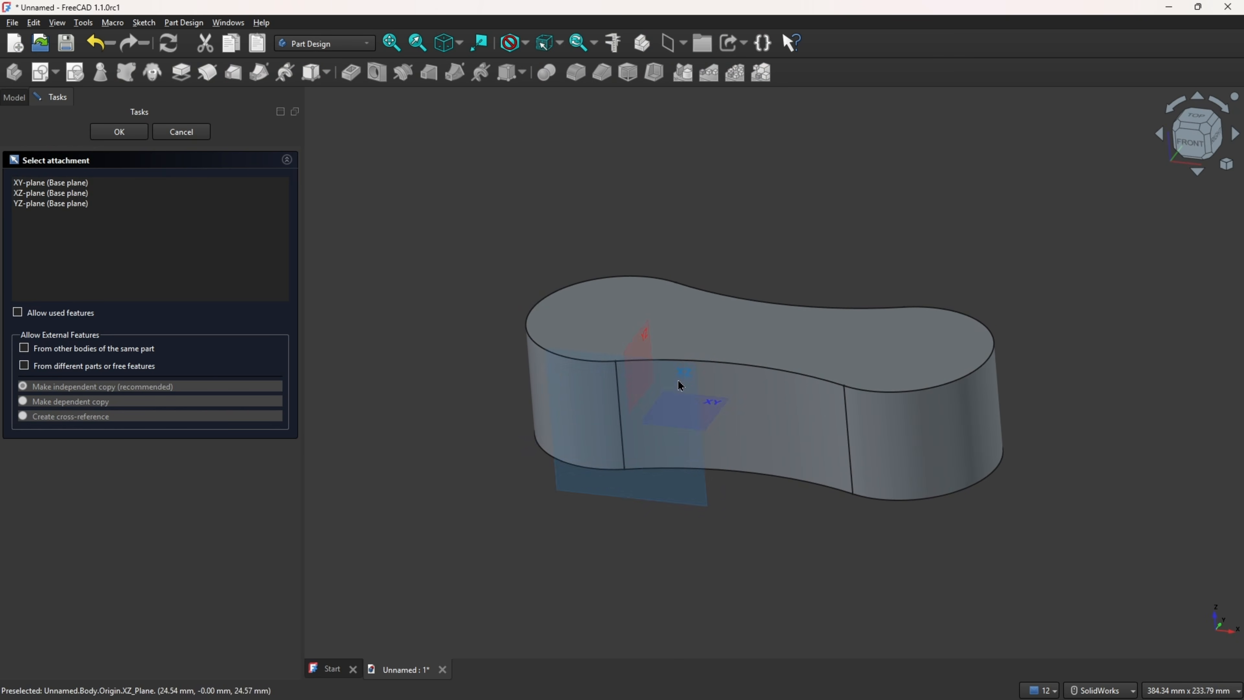
{"action": "left_click", "coordinate": [679, 385]}
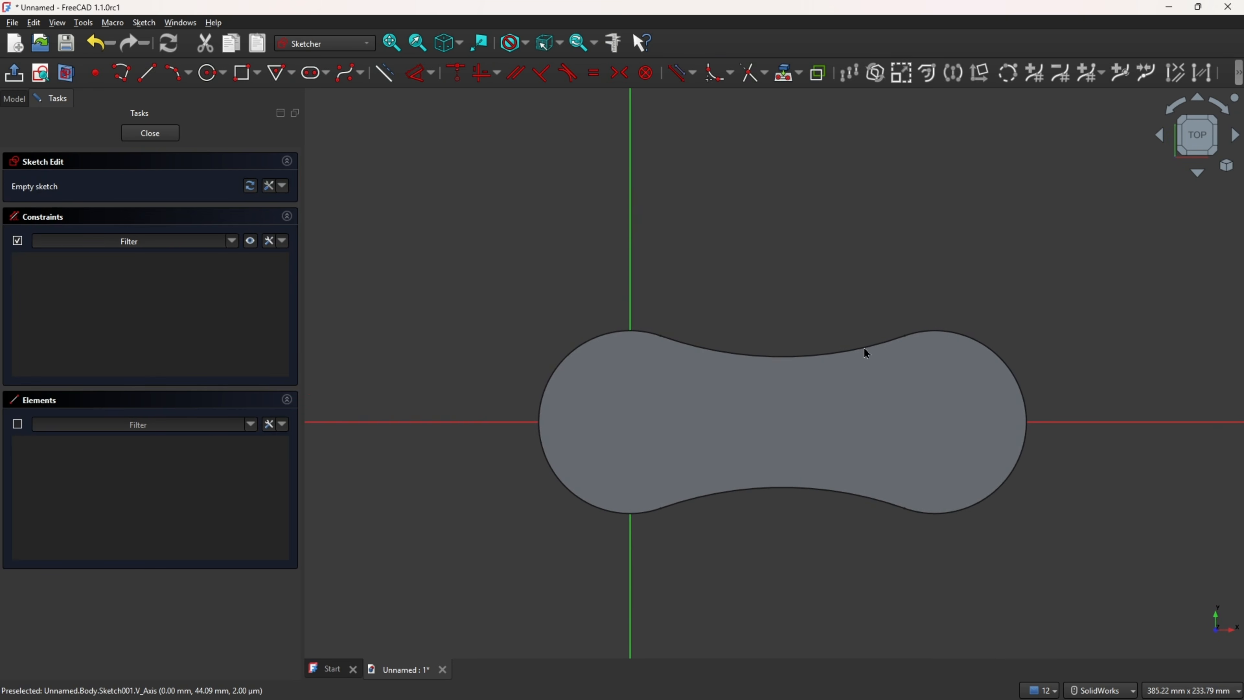
{"action": "key", "text": "Escape"}
Create a new sketch on the XZ plane in FreeCAD
{"action": "left_click", "coordinate": [40, 73]}
{"action": "mouse_move", "coordinate": [811, 480]}
{"action": "middle_mouse_down"}
{"action": "mouse_move", "coordinate": [823, 411]}
{"action": "mouse_move", "coordinate": [694, 329]}
{"action": "middle_mouse_up"}
{"action": "left_click", "coordinate": [695, 330]}
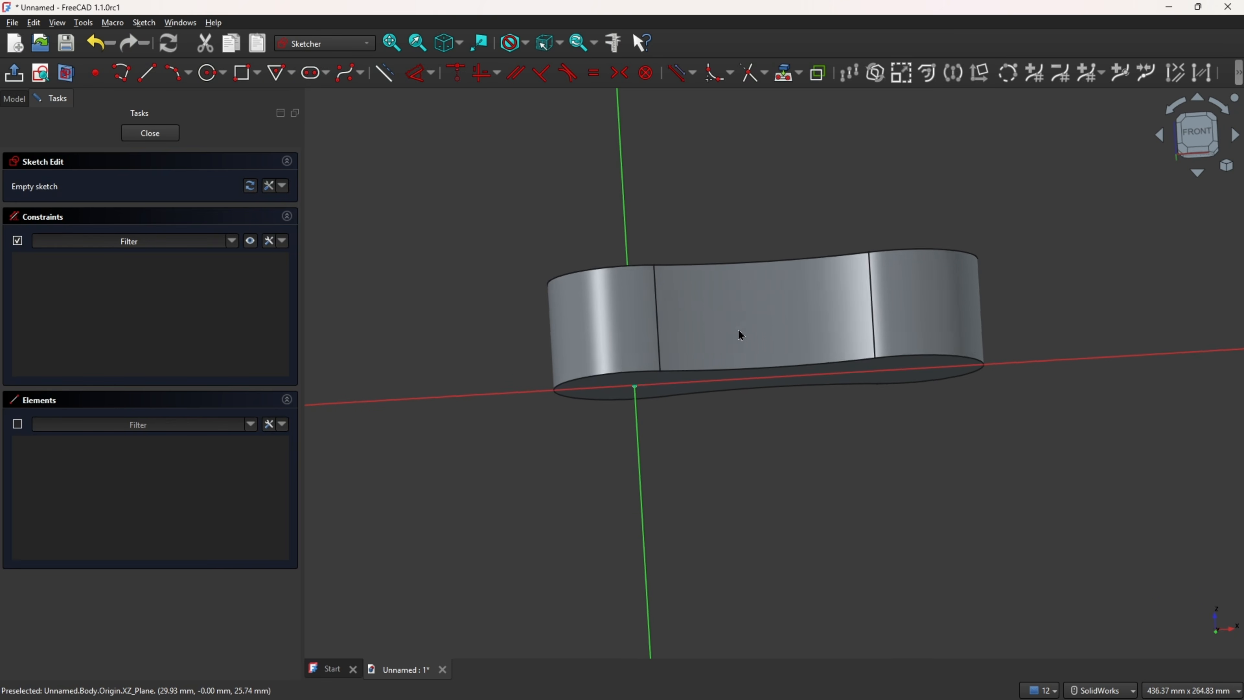
Project the three front side faces of the pad into the sketch as external geometry and turn on the section view
{"action": "left_click", "coordinate": [796, 78]}
{"action": "left_click", "coordinate": [817, 93]}
{"action": "left_click", "coordinate": [603, 341]}
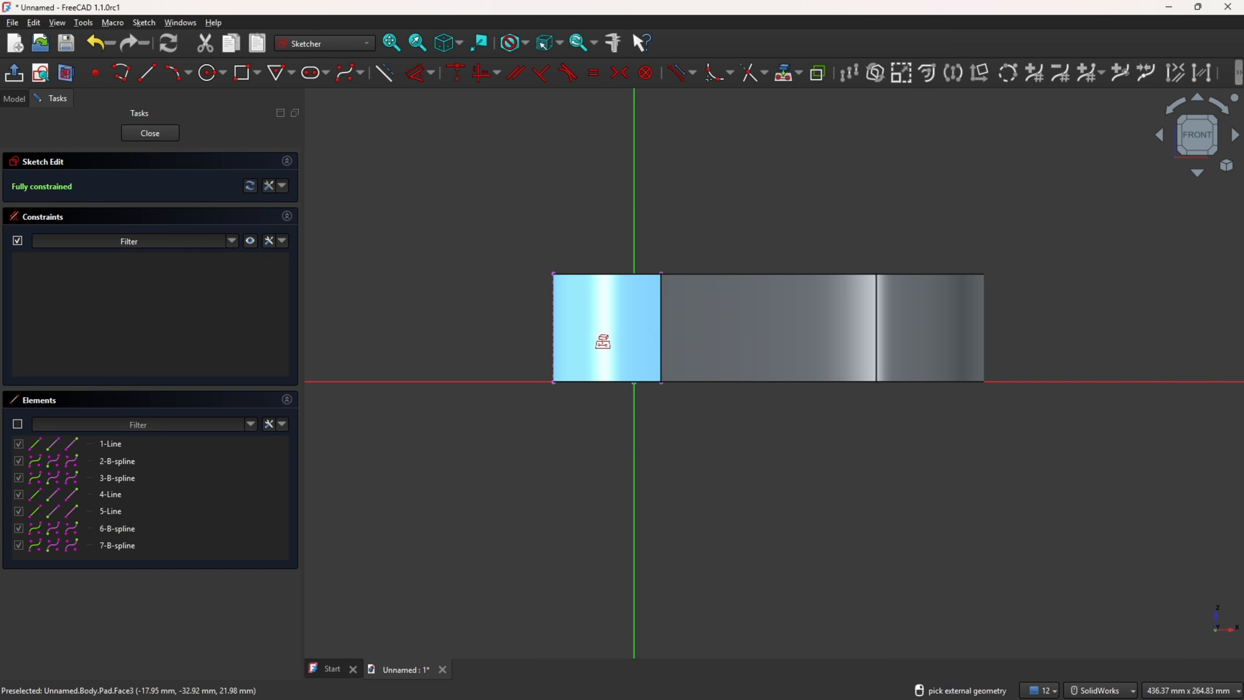
{"action": "left_click", "coordinate": [786, 328]}
{"action": "left_click", "coordinate": [916, 328]}
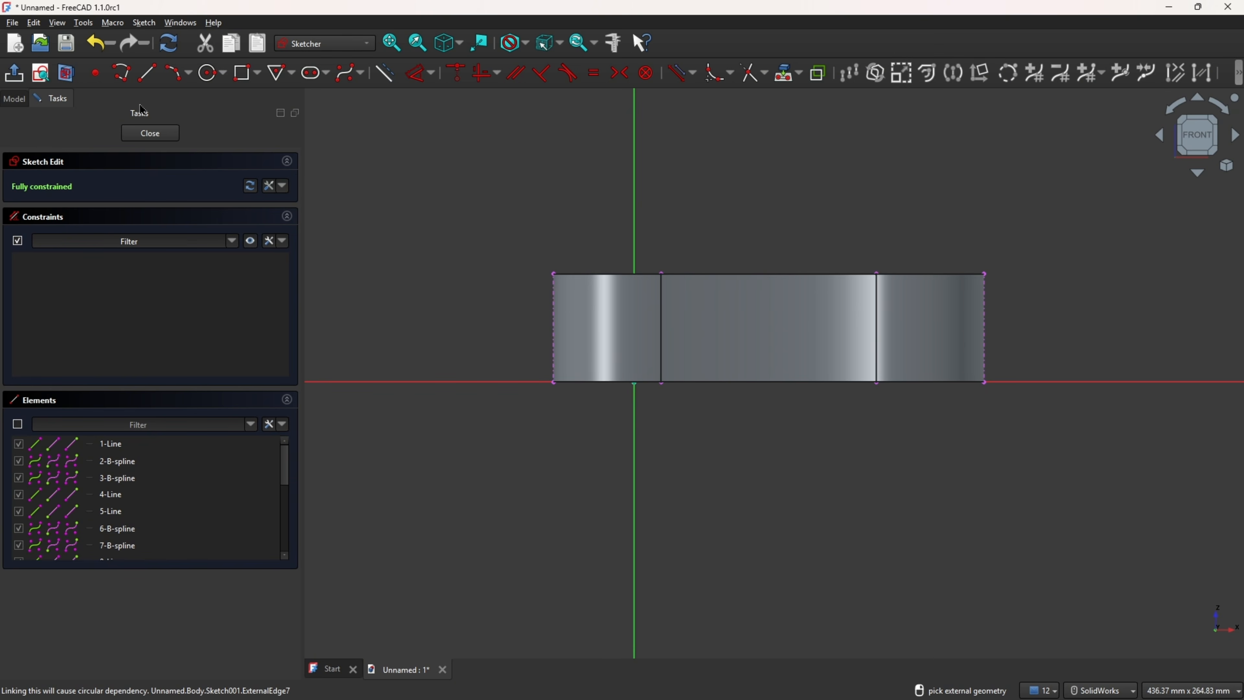
{"action": "left_click", "coordinate": [67, 73]}
{"action": "scroll", "coordinate": [828, 191], "scroll_direction": "up", "scroll_amount": 3}
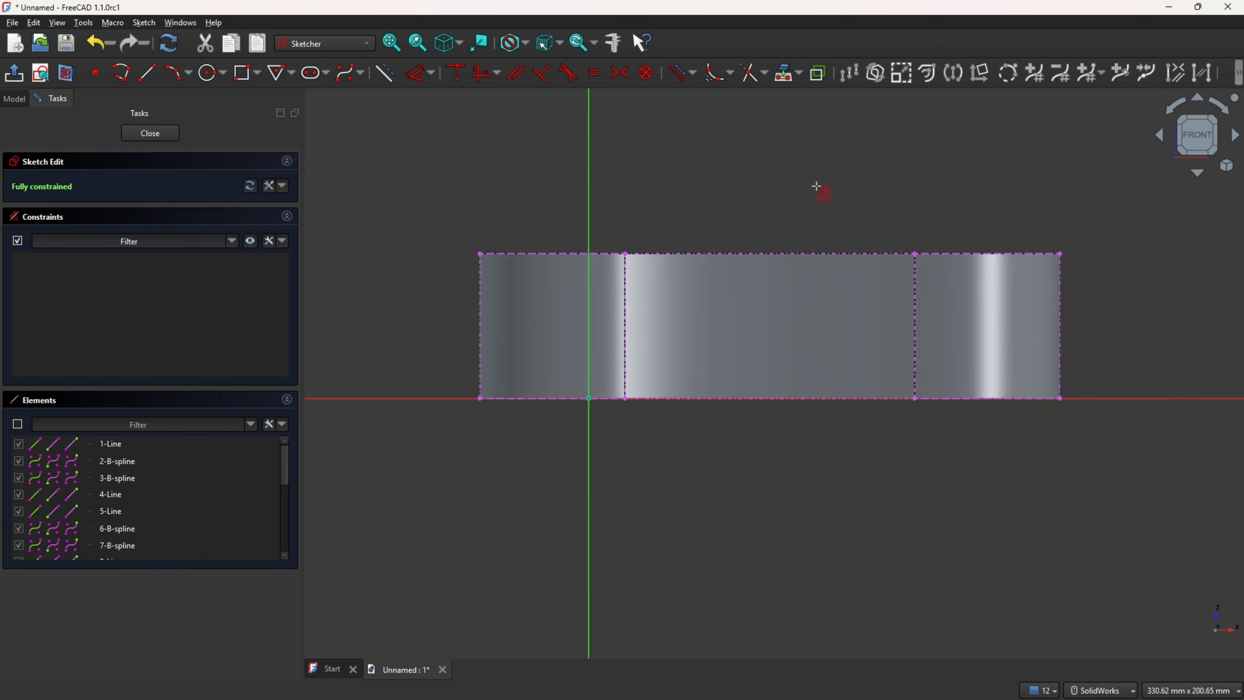
Draw an upward-bulging three-point arc between the midpoints of the pad's two outermost projected vertical edges
{"action": "left_click", "coordinate": [178, 73]}
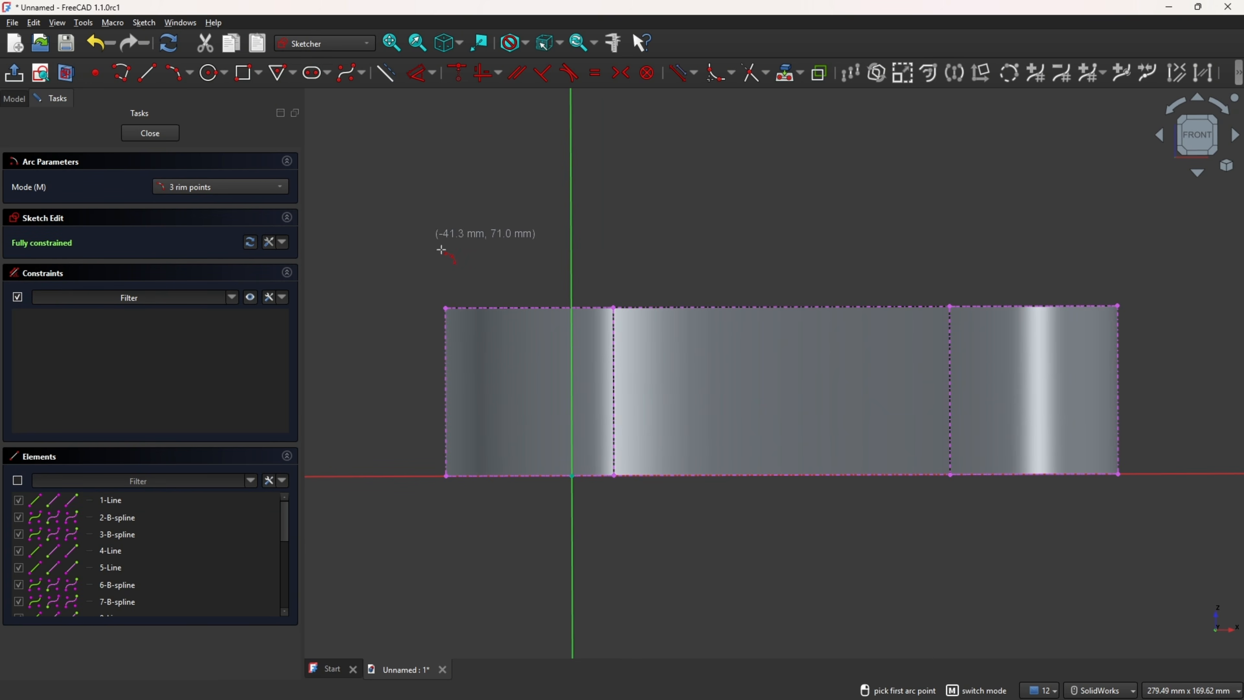
{"action": "left_click", "coordinate": [445, 395]}
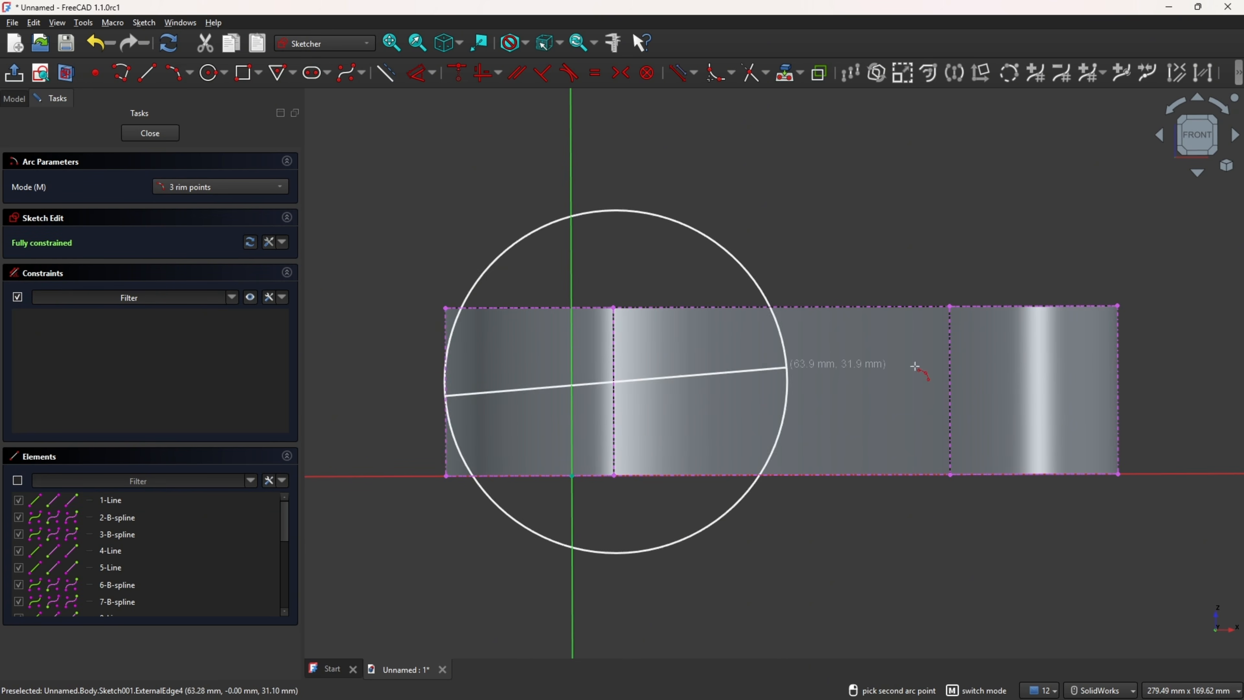
{"action": "left_click", "coordinate": [1119, 391]}
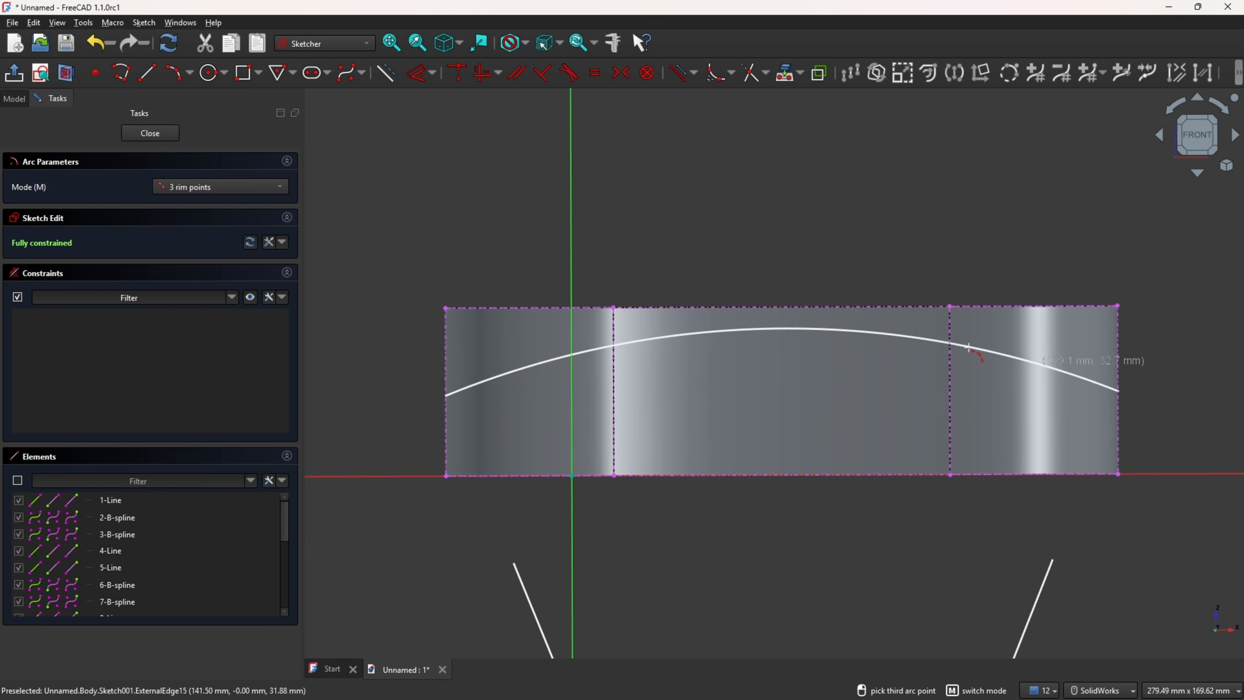
{"action": "left_click", "coordinate": [784, 325]}
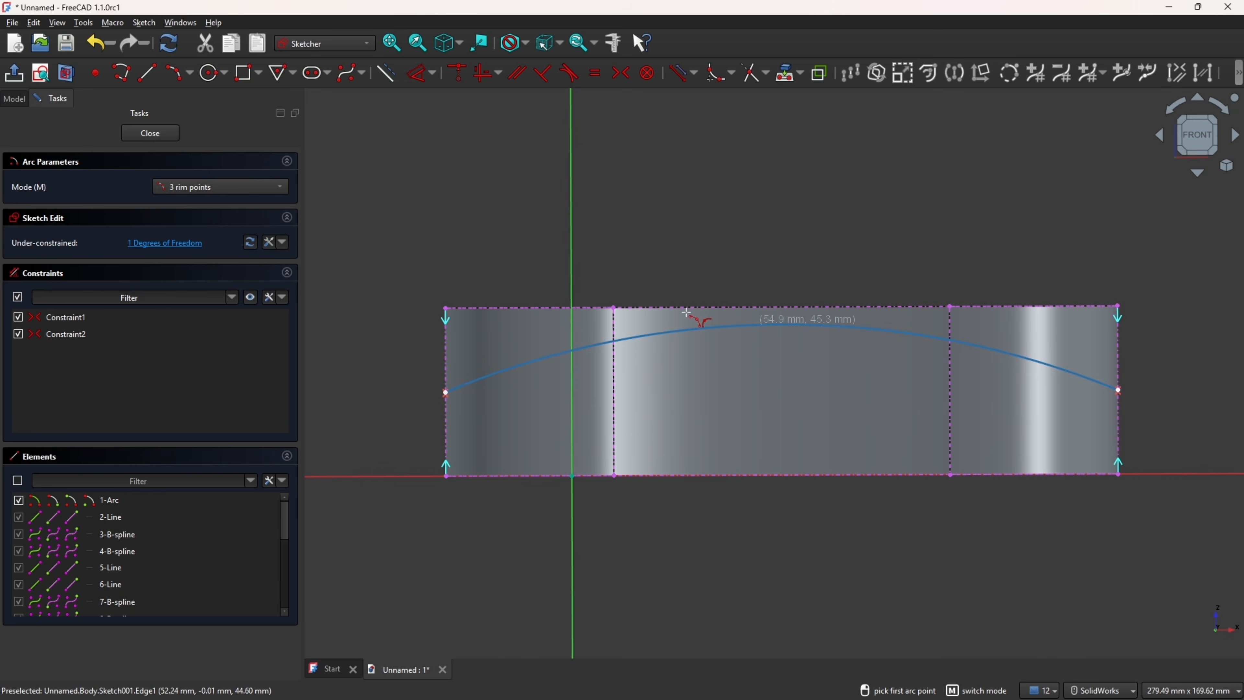
Dimension the upward-bulging arc's radius as 225 mm
{"action": "left_click", "coordinate": [419, 73]}
{"action": "left_click", "coordinate": [877, 328]}
{"action": "left_click", "coordinate": [865, 236]}
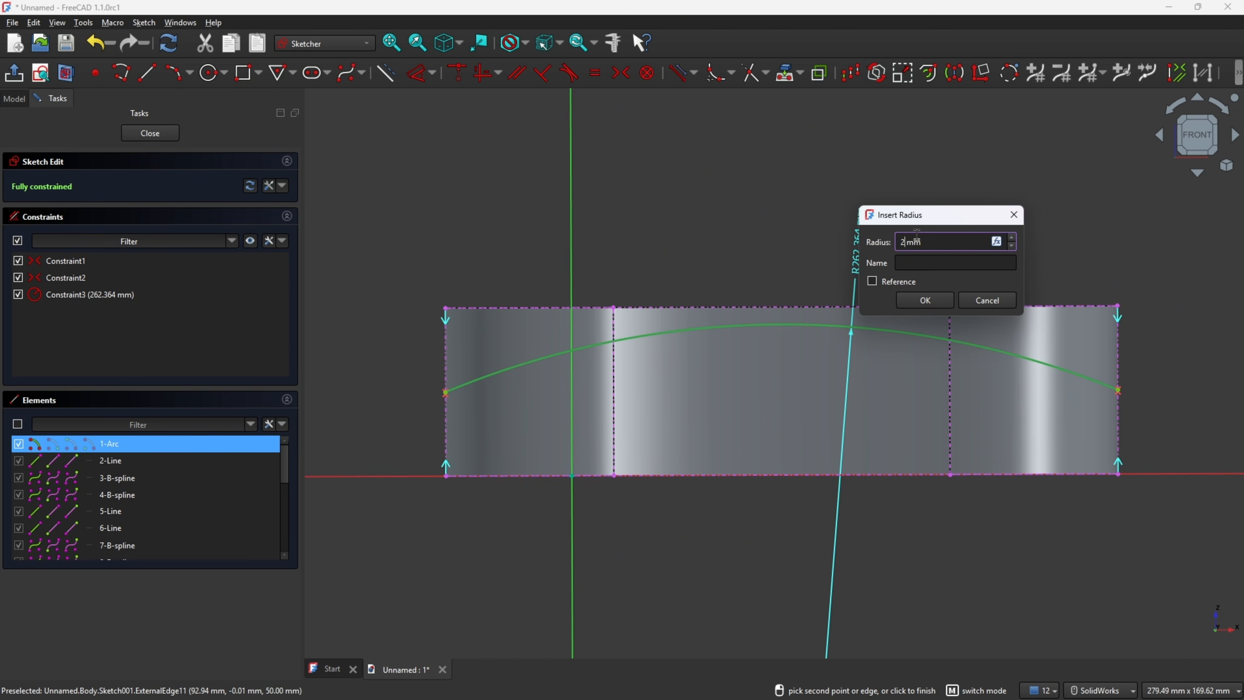
{"action": "key", "text": "Return"}
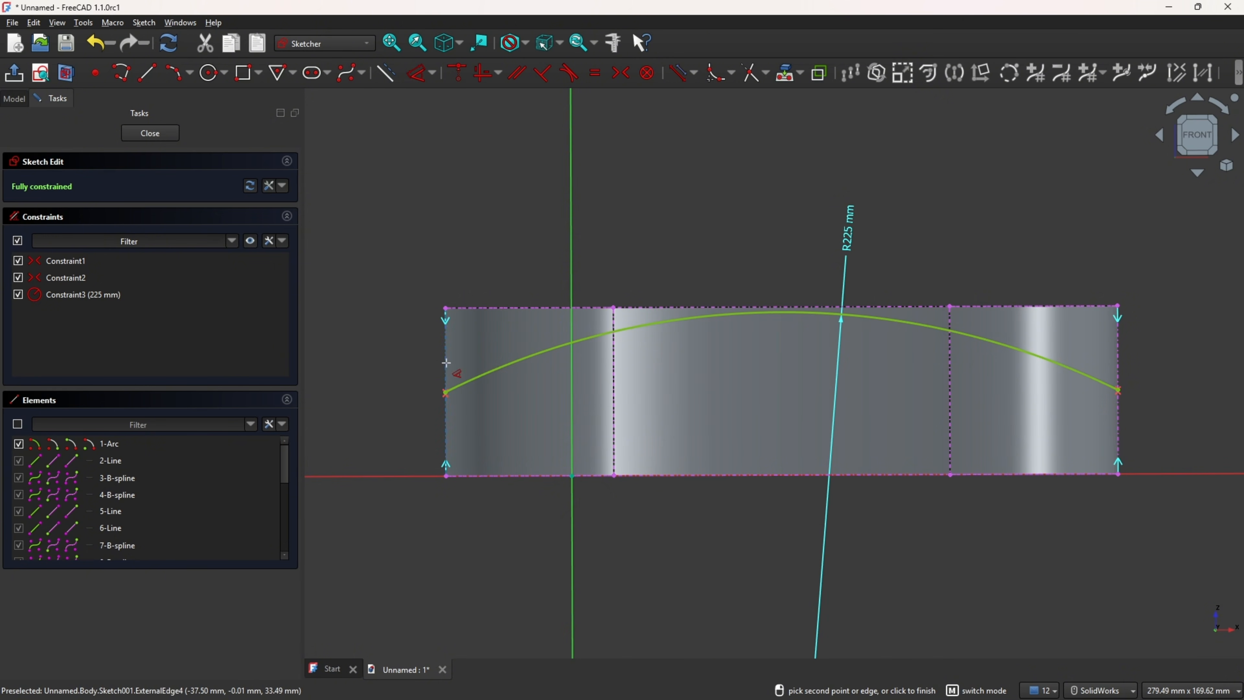
{"action": "left_click", "coordinate": [626, 79]}
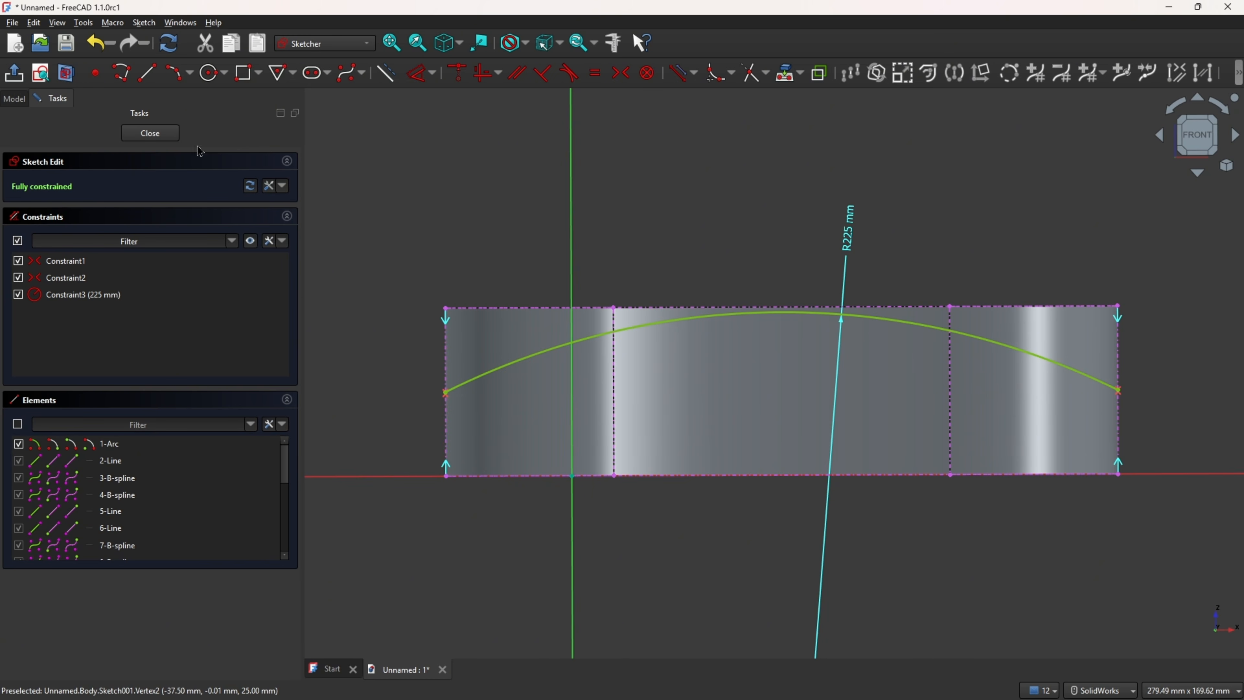
{"action": "left_click", "coordinate": [121, 74]}
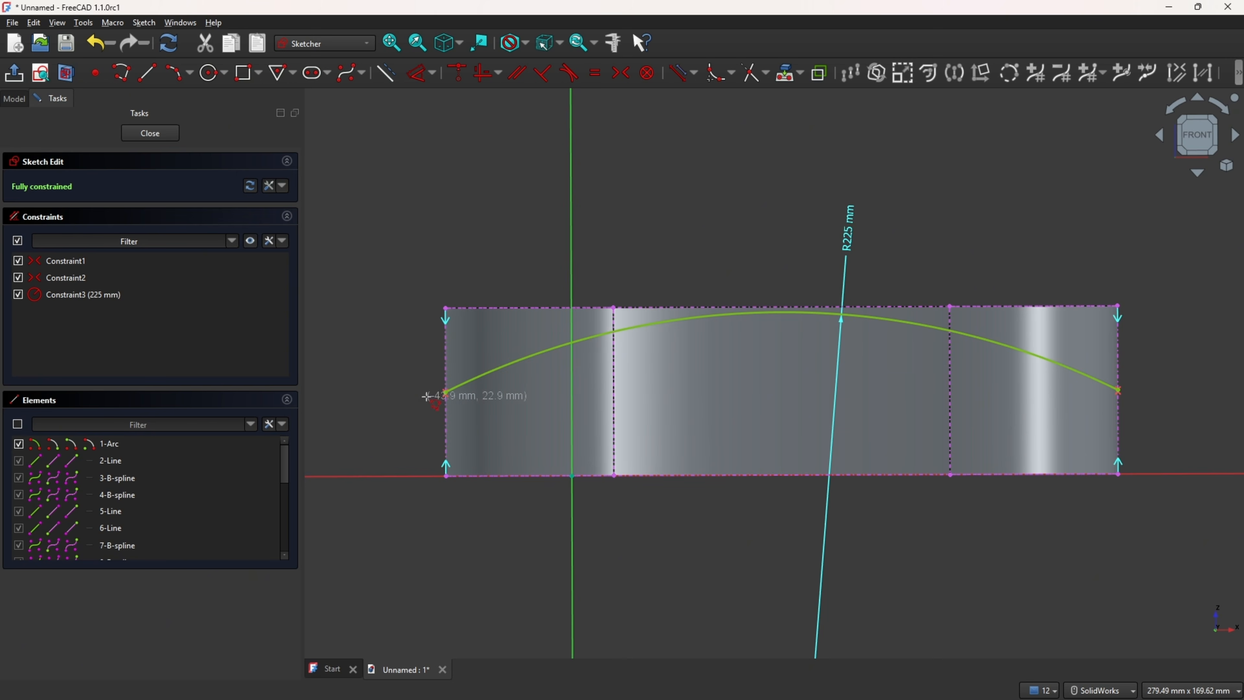
{"action": "left_click", "coordinate": [446, 392]}
{"action": "left_click", "coordinate": [736, 247]}
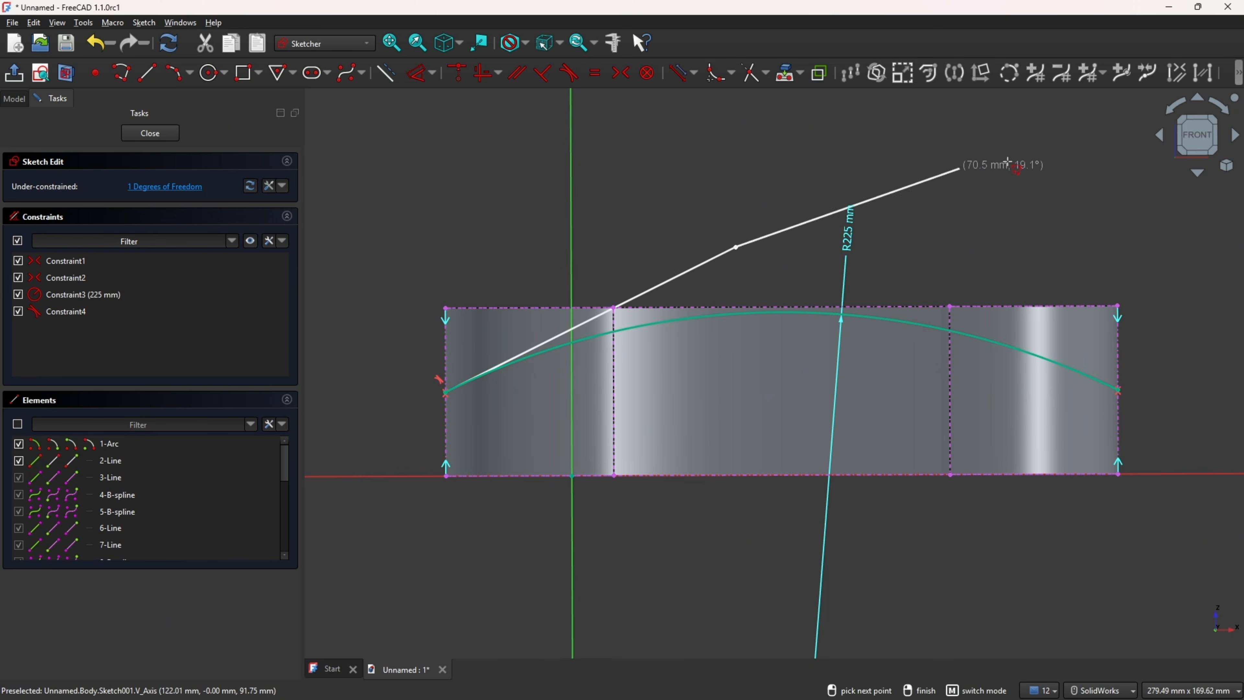
{"action": "key", "text": "ctrl+z"}
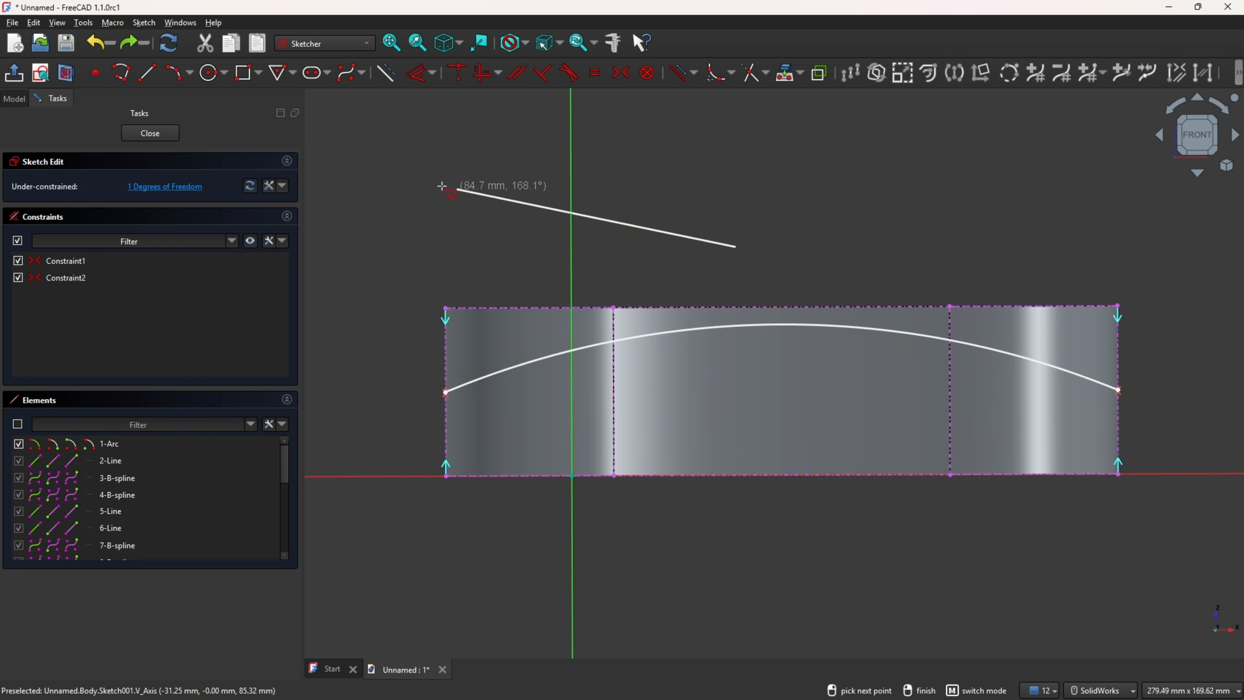
{"action": "key", "text": "Escape"}
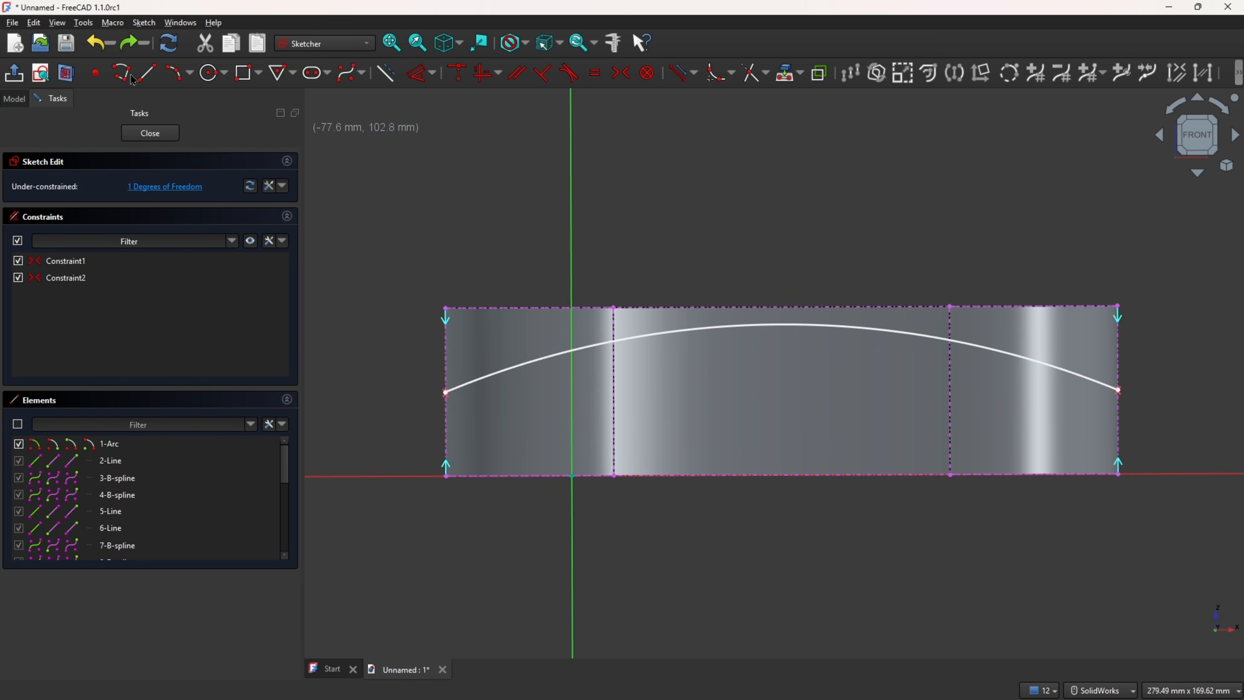
{"action": "left_click", "coordinate": [130, 44]}
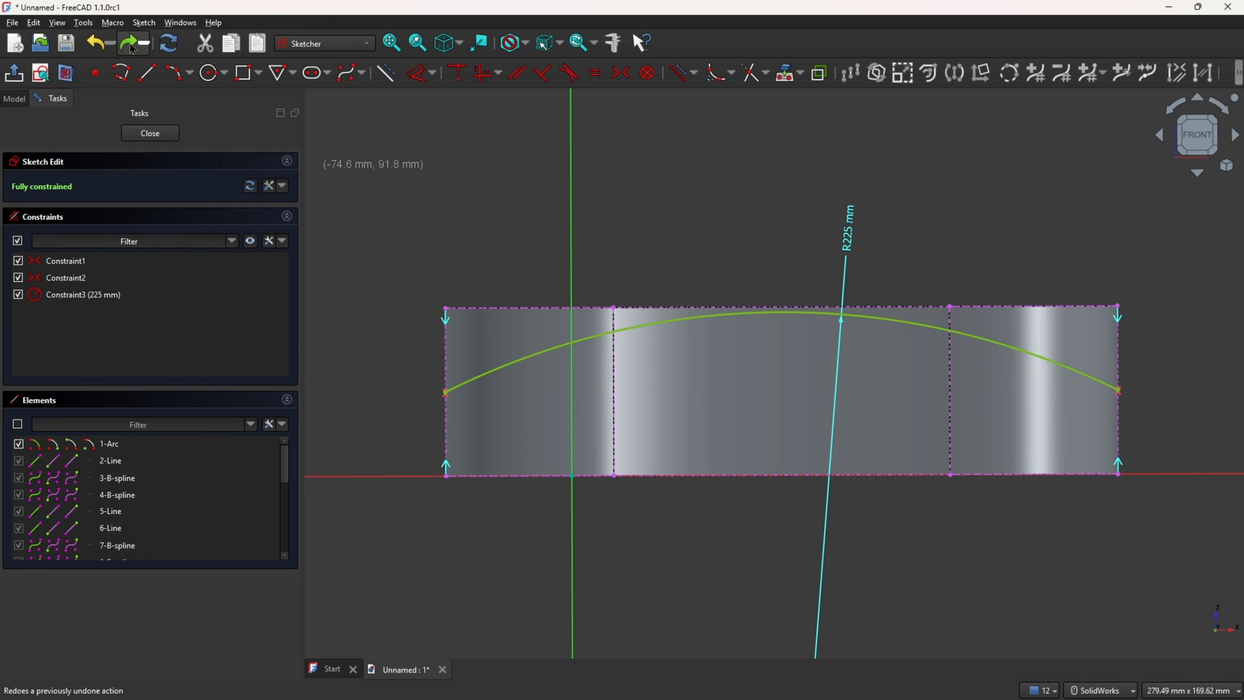
Close the profile above the R225 arc with three connected lines between its endpoints, making the left line vertical
{"action": "left_click", "coordinate": [121, 73]}
{"action": "left_click", "coordinate": [445, 392]}
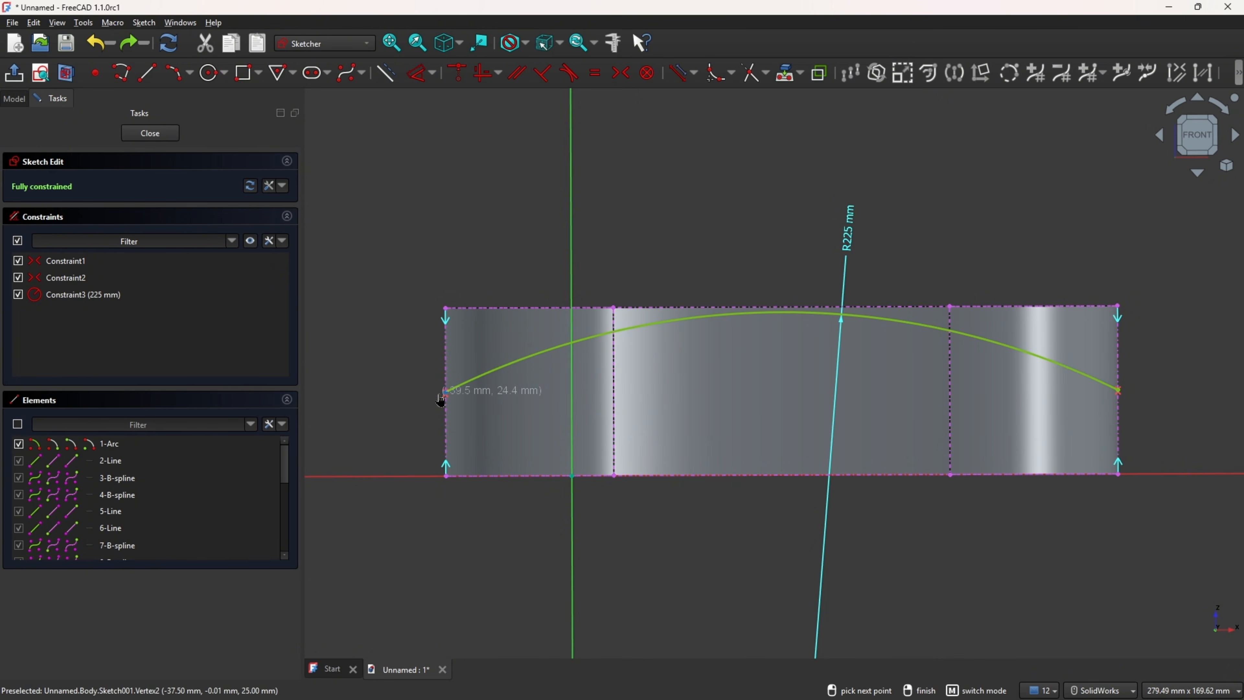
{"action": "left_click", "coordinate": [437, 154]}
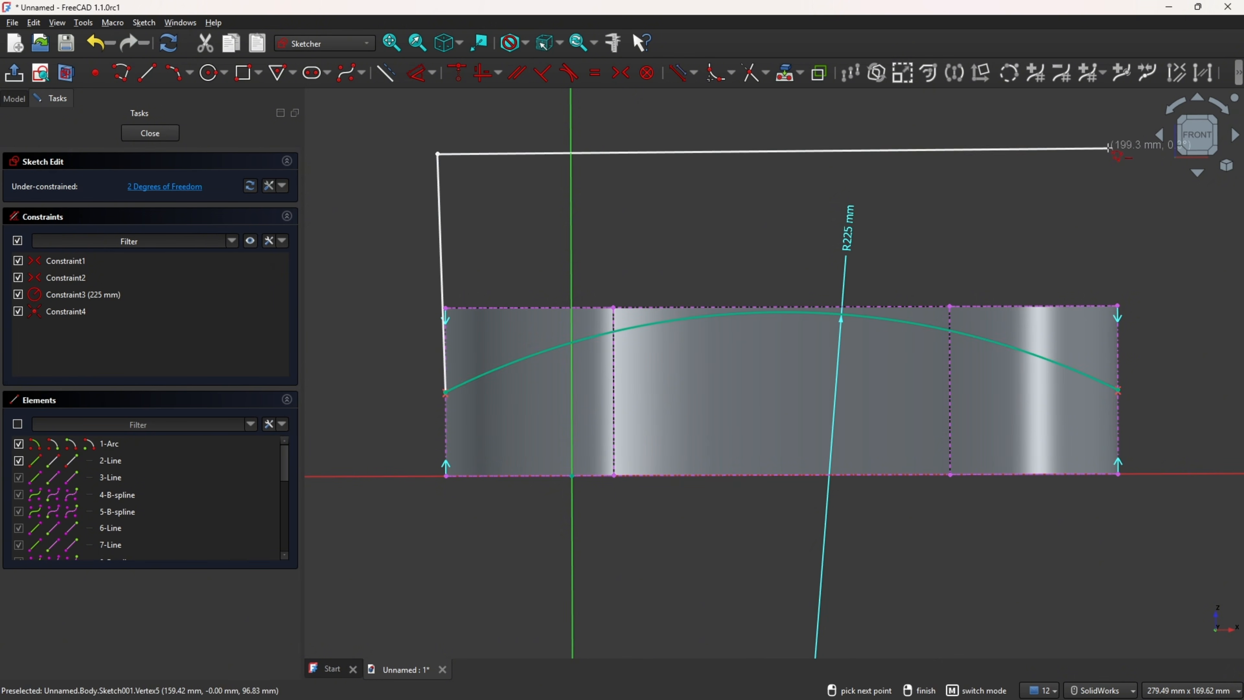
{"action": "left_click", "coordinate": [1121, 152]}
{"action": "left_click", "coordinate": [1121, 392]}
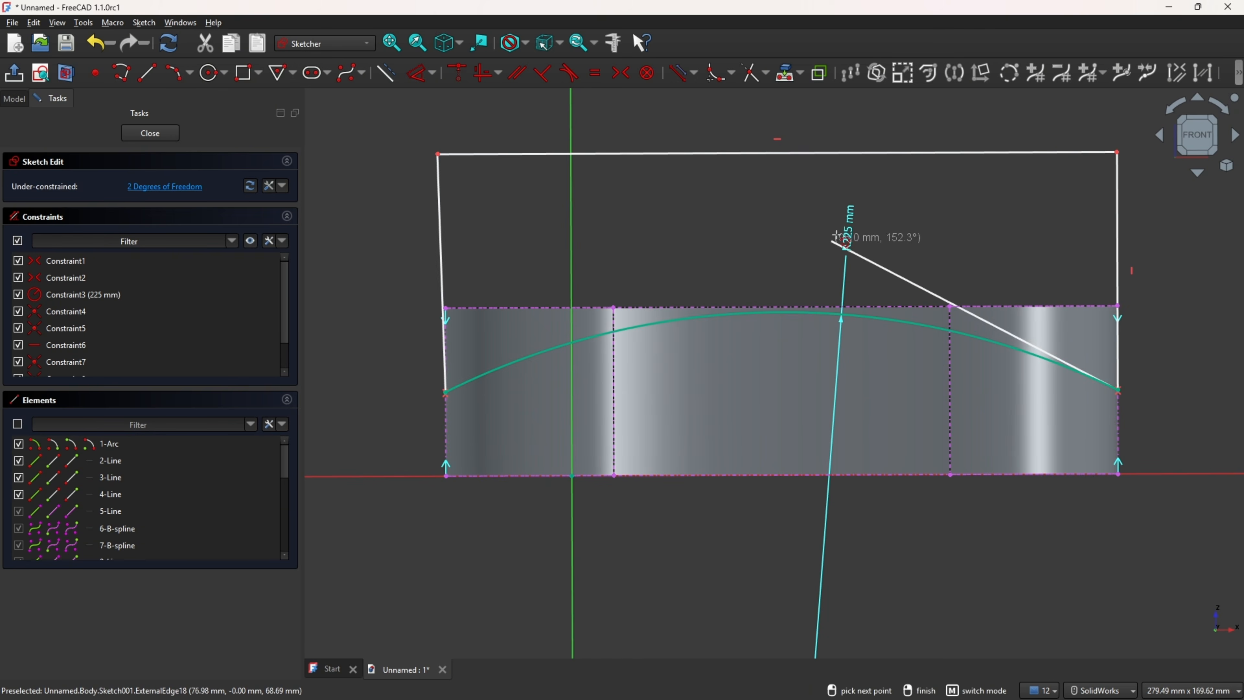
{"action": "left_click", "coordinate": [486, 73]}
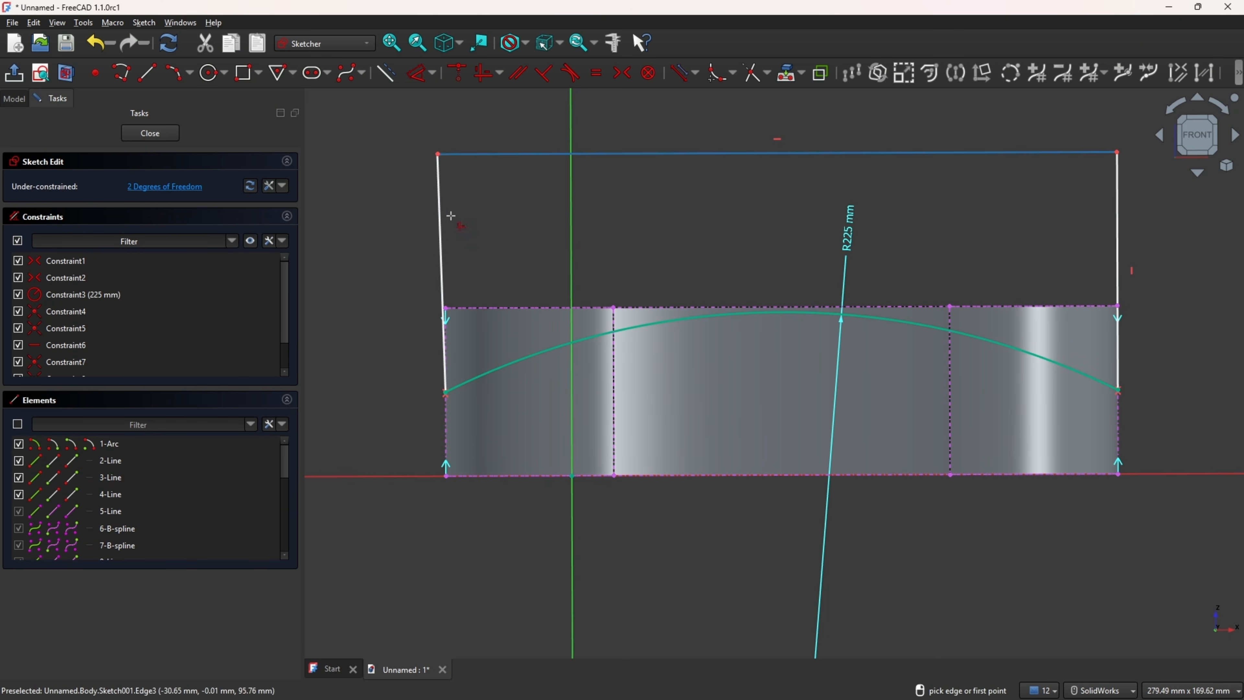
{"action": "left_click", "coordinate": [442, 230]}
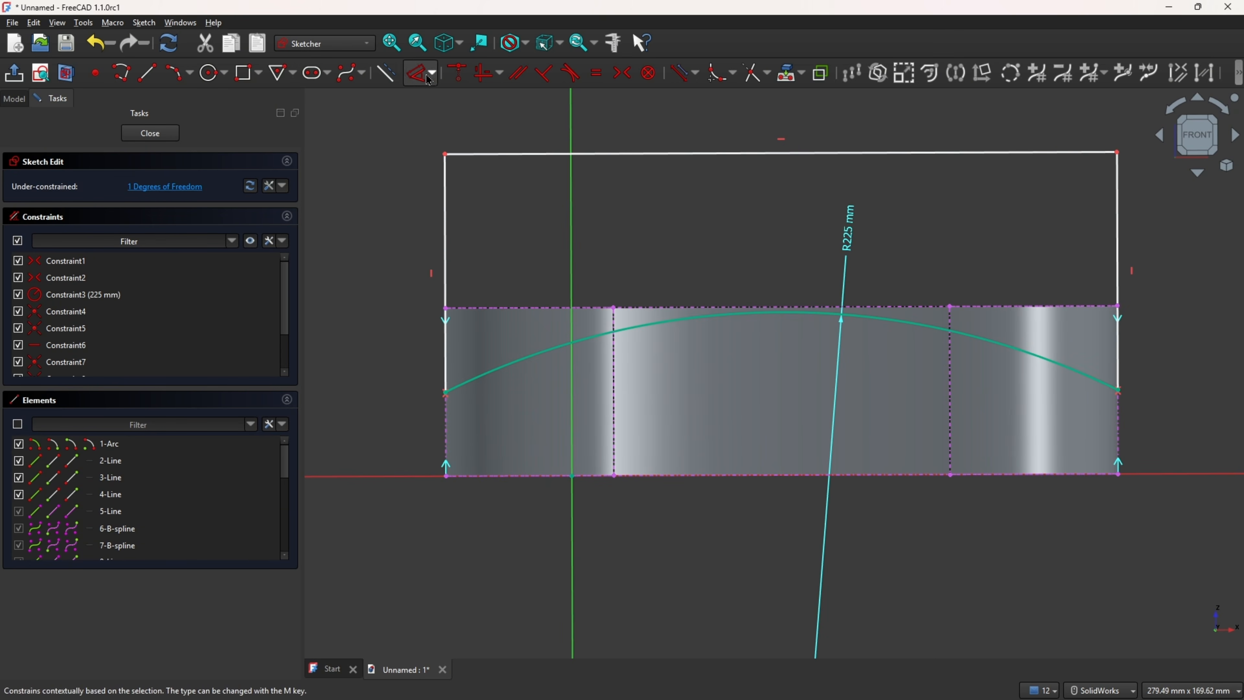
Dimension the profile's upper line 90 mm above the pad's base and close the sketch
{"action": "left_click", "coordinate": [418, 72]}
{"action": "left_click", "coordinate": [497, 158]}
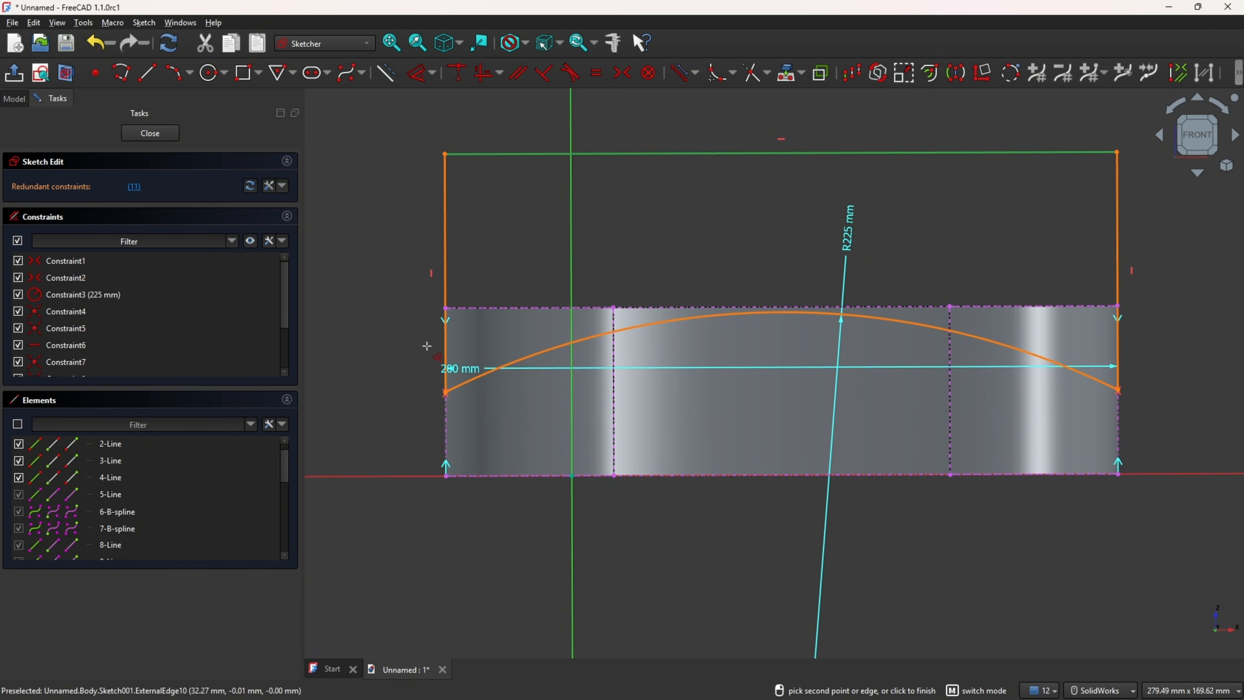
{"action": "left_click", "coordinate": [443, 386]}
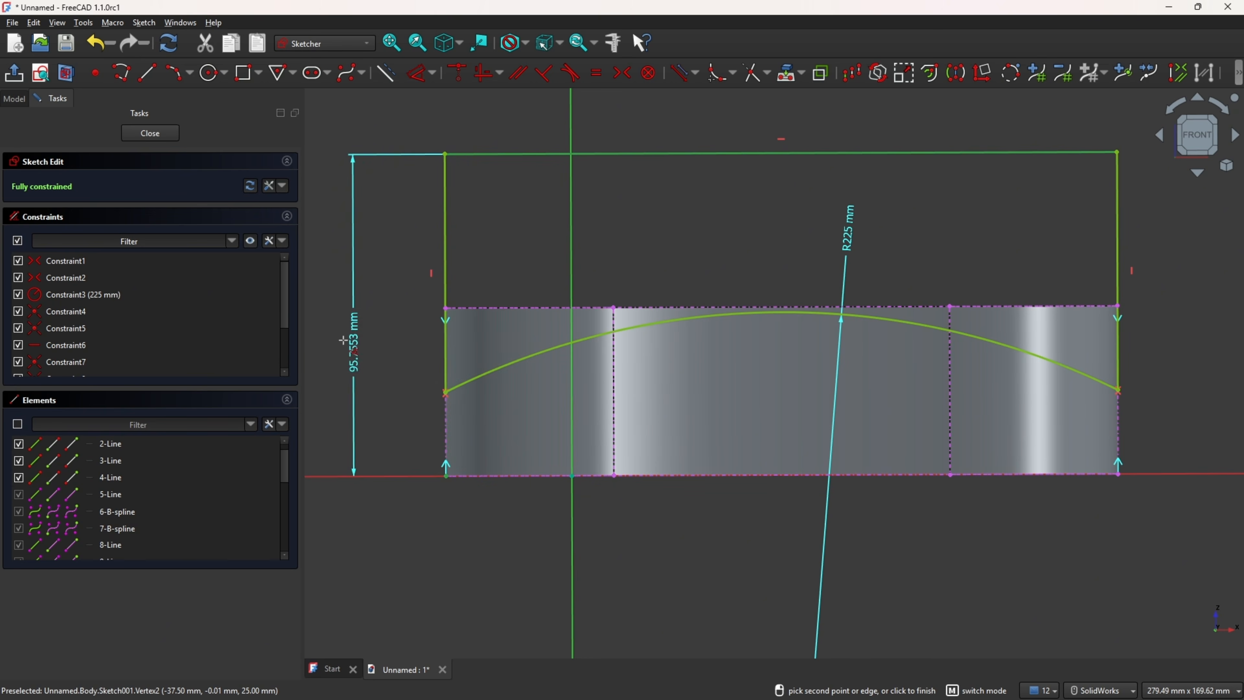
{"action": "left_click", "coordinate": [360, 353]}
{"action": "type", "text": "90"}
{"action": "key", "text": "Return"}
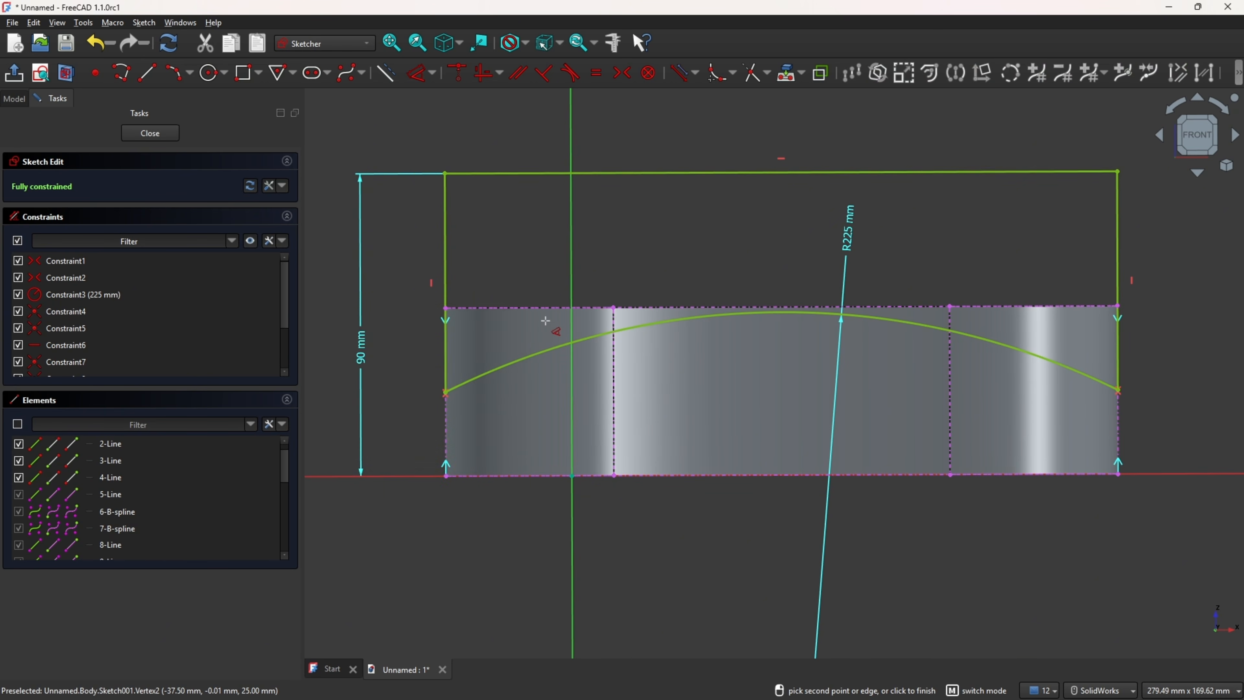
{"action": "left_click", "coordinate": [14, 72]}
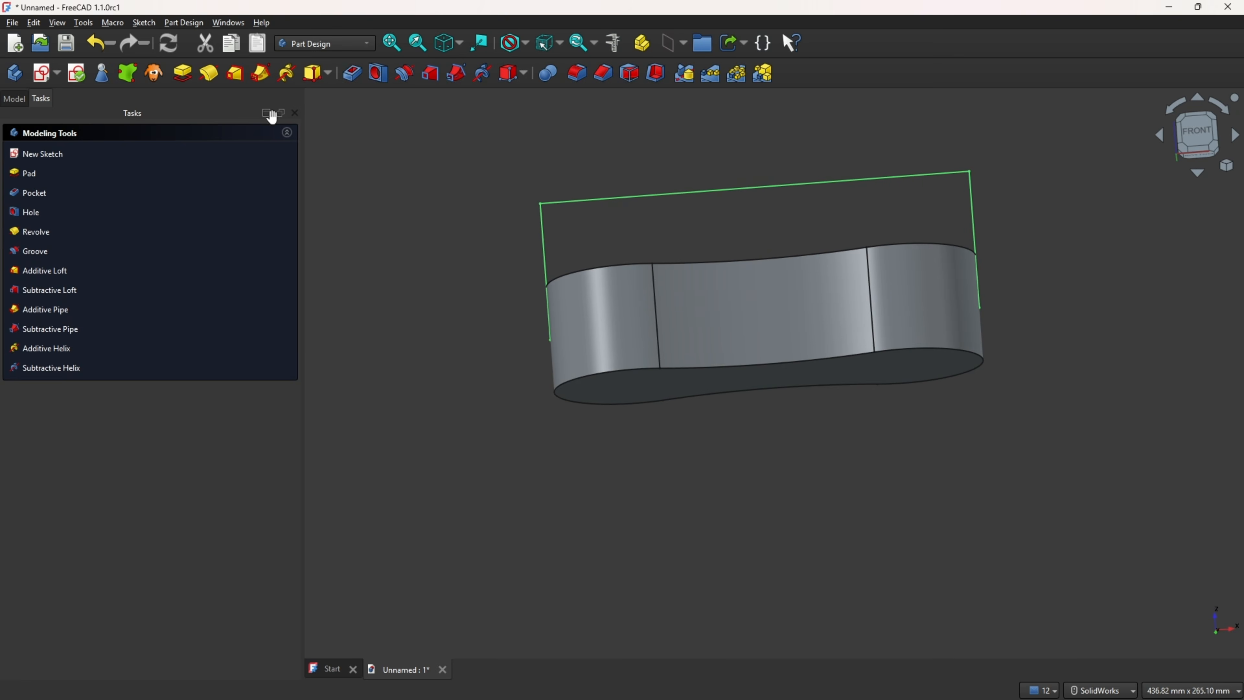
Pocket the arc profile through all in Symmetric mode to trim the top of the body
{"action": "left_click", "coordinate": [352, 74]}
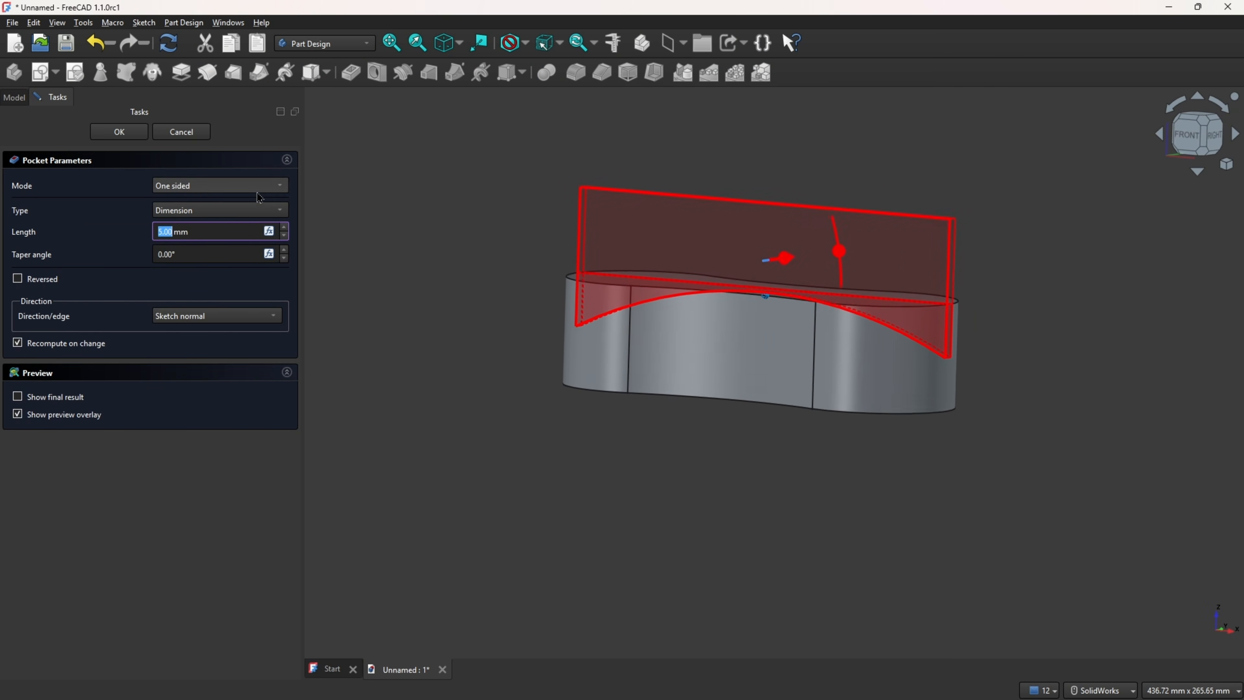
{"action": "left_click", "coordinate": [216, 186]}
{"action": "left_click", "coordinate": [216, 217]}
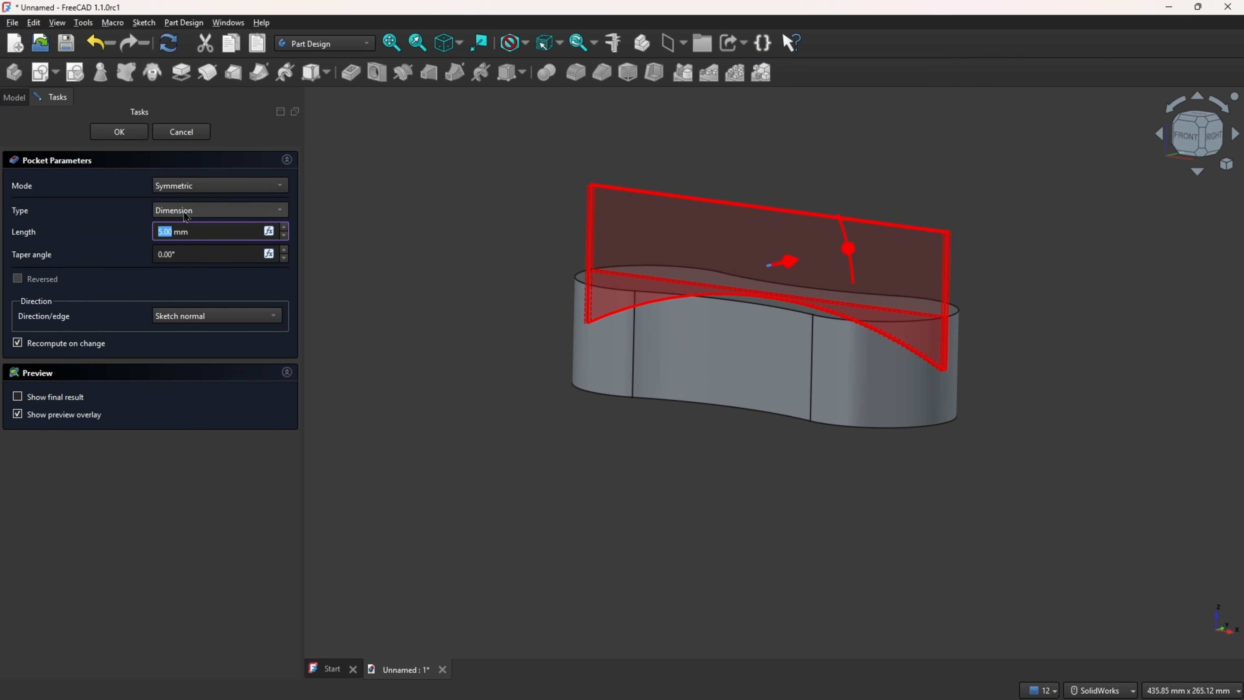
{"action": "left_click", "coordinate": [219, 211]}
{"action": "left_click", "coordinate": [222, 226]}
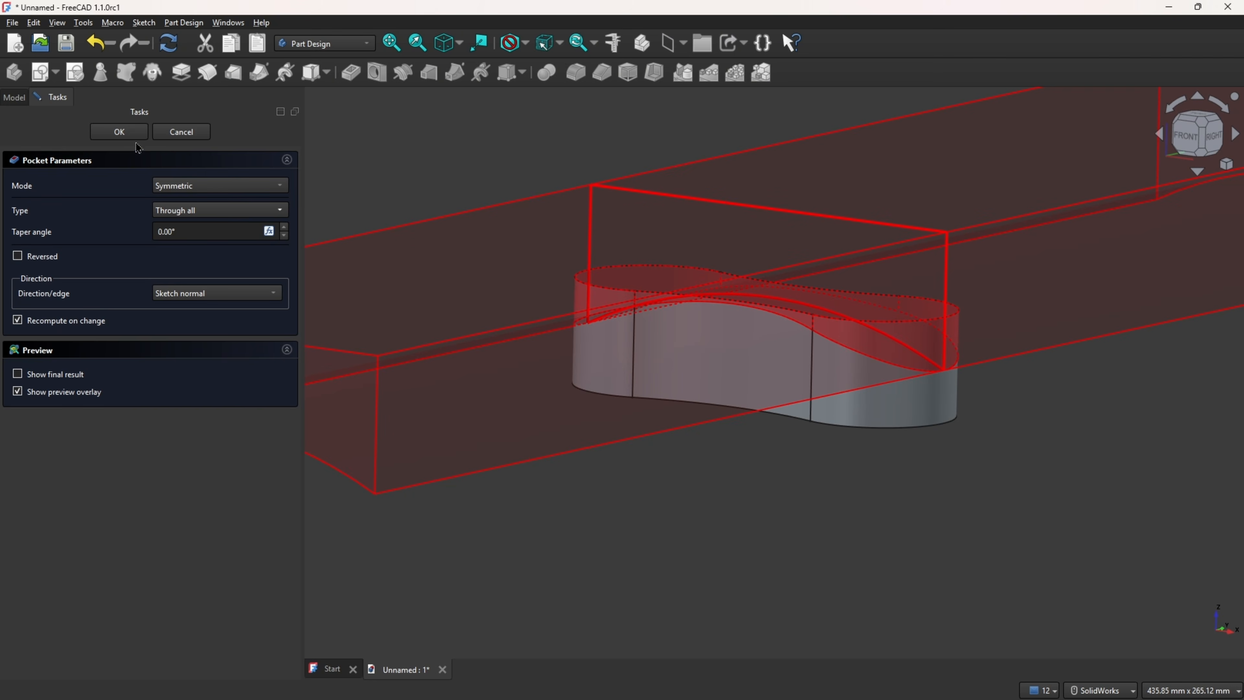
{"action": "left_click", "coordinate": [128, 131]}
{"action": "key", "text": "0"}
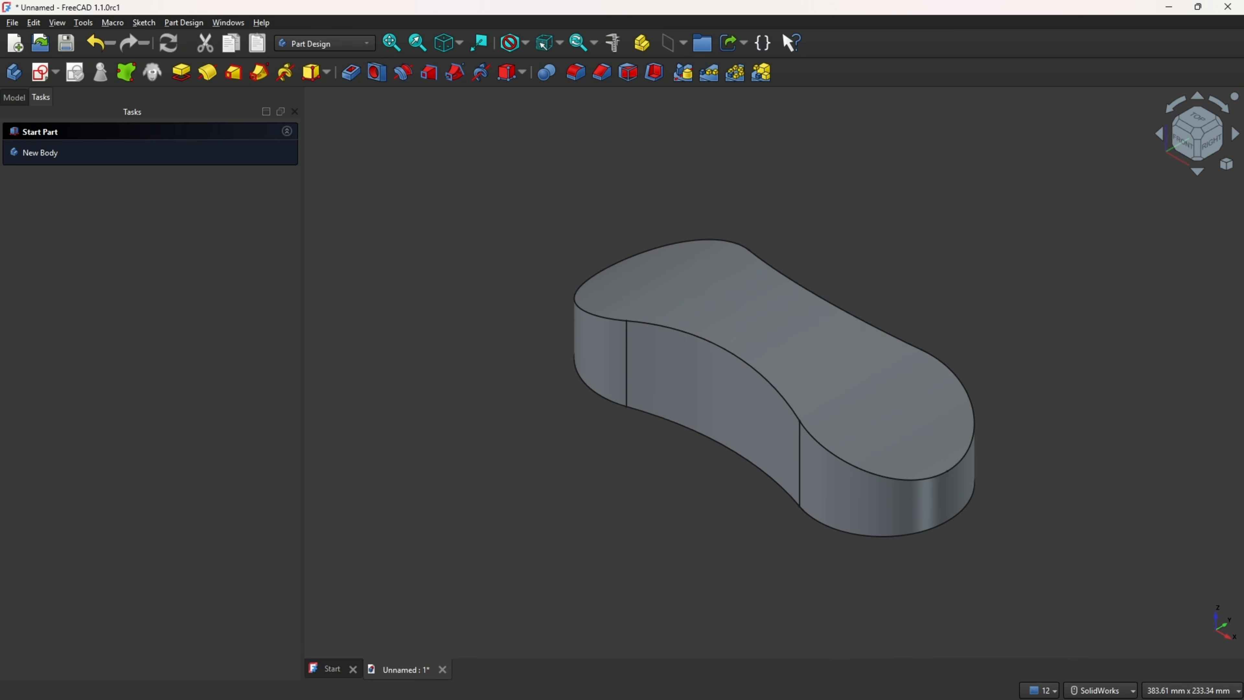
Switch to Draw 36_1.pdf and mark the body's upper outer edge and the 5 mm fillet note
{"action": "key", "text": "alt+Tab"}
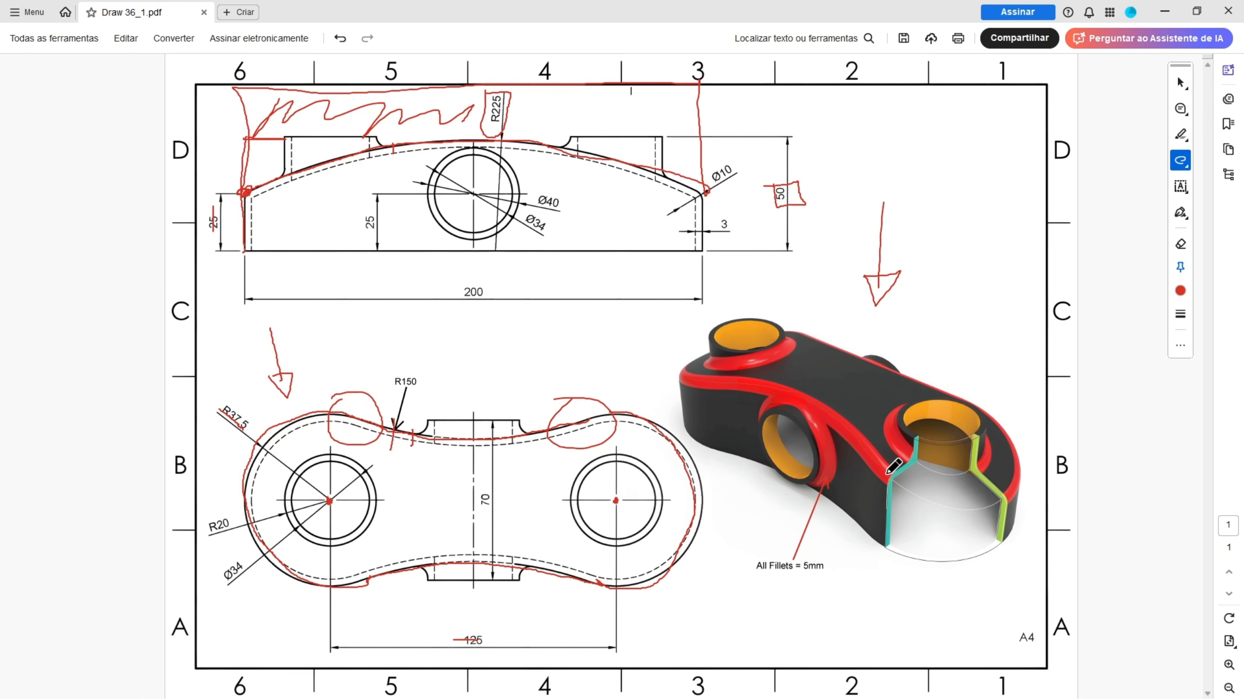
{"action": "left_click_drag", "start_coordinate": [892, 478], "coordinate": [914, 489]}
{"action": "mouse_move", "coordinate": [686, 373]}
{"action": "left_mouse_down"}
{"action": "mouse_move", "coordinate": [669, 370]}
{"action": "mouse_move", "coordinate": [695, 382]}
{"action": "left_mouse_up"}
{"action": "mouse_move", "coordinate": [804, 577]}
{"action": "left_mouse_down"}
{"action": "mouse_move", "coordinate": [828, 552]}
{"action": "mouse_move", "coordinate": [762, 551]}
{"action": "mouse_move", "coordinate": [749, 578]}
{"action": "mouse_move", "coordinate": [815, 580]}
{"action": "left_mouse_up"}
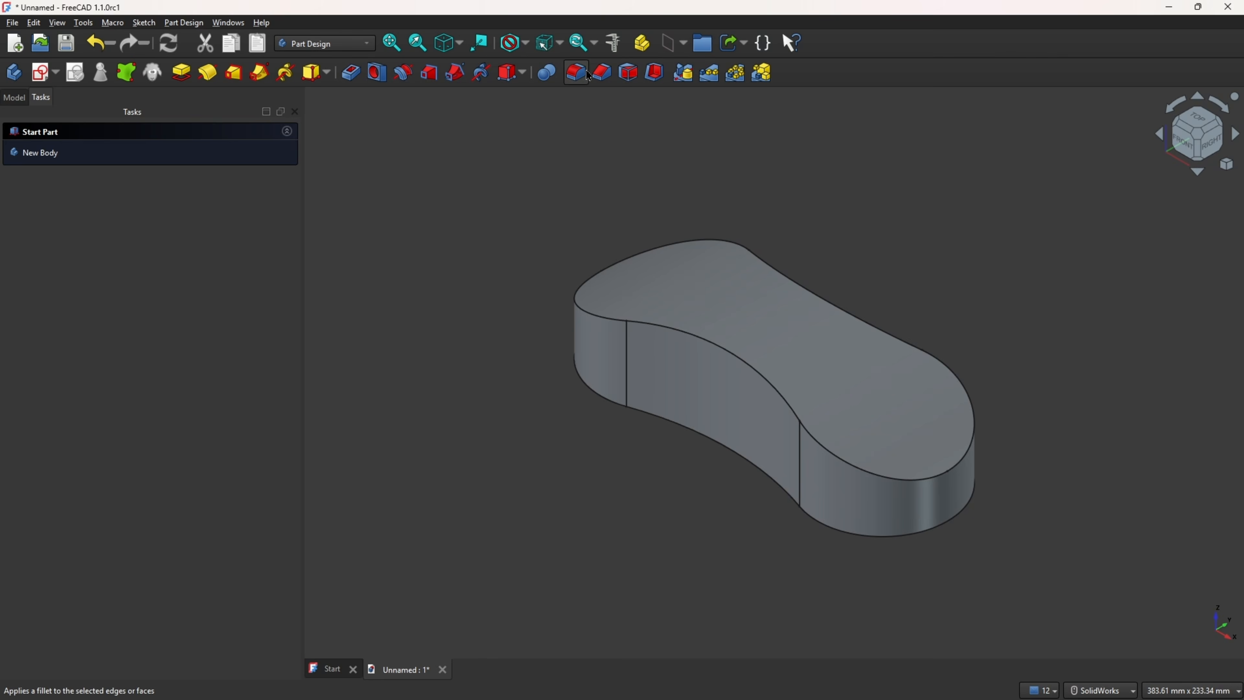
Fillet the curved top face's perimeter edge in FreeCAD with a 5 mm radius
{"action": "left_click", "coordinate": [576, 73]}
{"action": "left_click", "coordinate": [565, 308]}
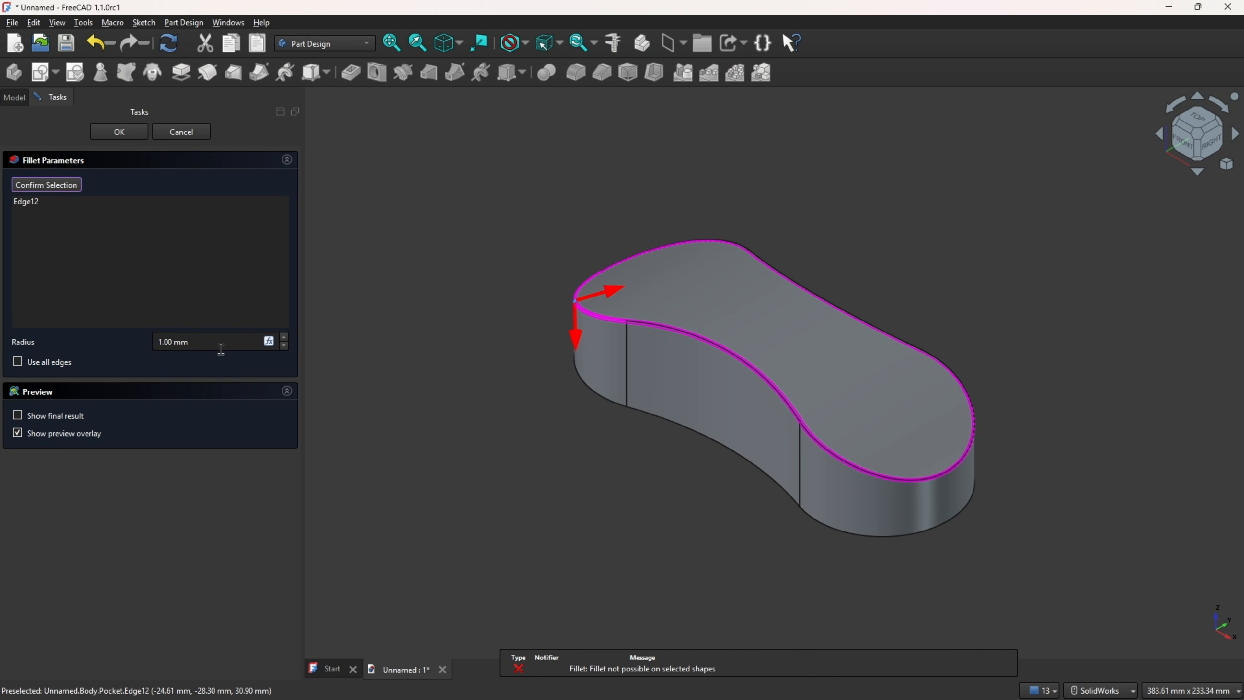
{"action": "type", "text": "5"}
{"action": "left_click", "coordinate": [113, 131]}
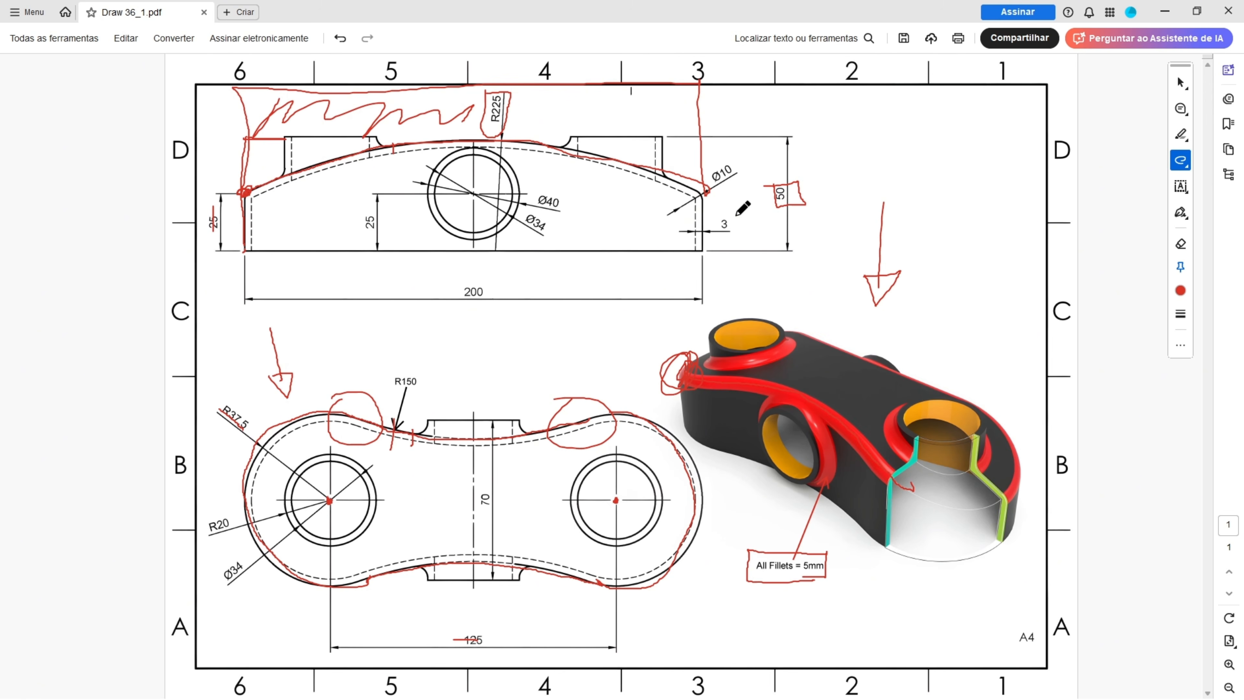
Mark the 3 mm wall dimension in the drawing and shell the FreeCAD body inwards to 3 mm, leaving the bottom face open
{"action": "mouse_move", "coordinate": [735, 215]}
{"action": "left_mouse_down"}
{"action": "mouse_move", "coordinate": [672, 215]}
{"action": "mouse_move", "coordinate": [737, 243]}
{"action": "mouse_move", "coordinate": [742, 216]}
{"action": "mouse_move", "coordinate": [704, 204]}
{"action": "left_mouse_up"}
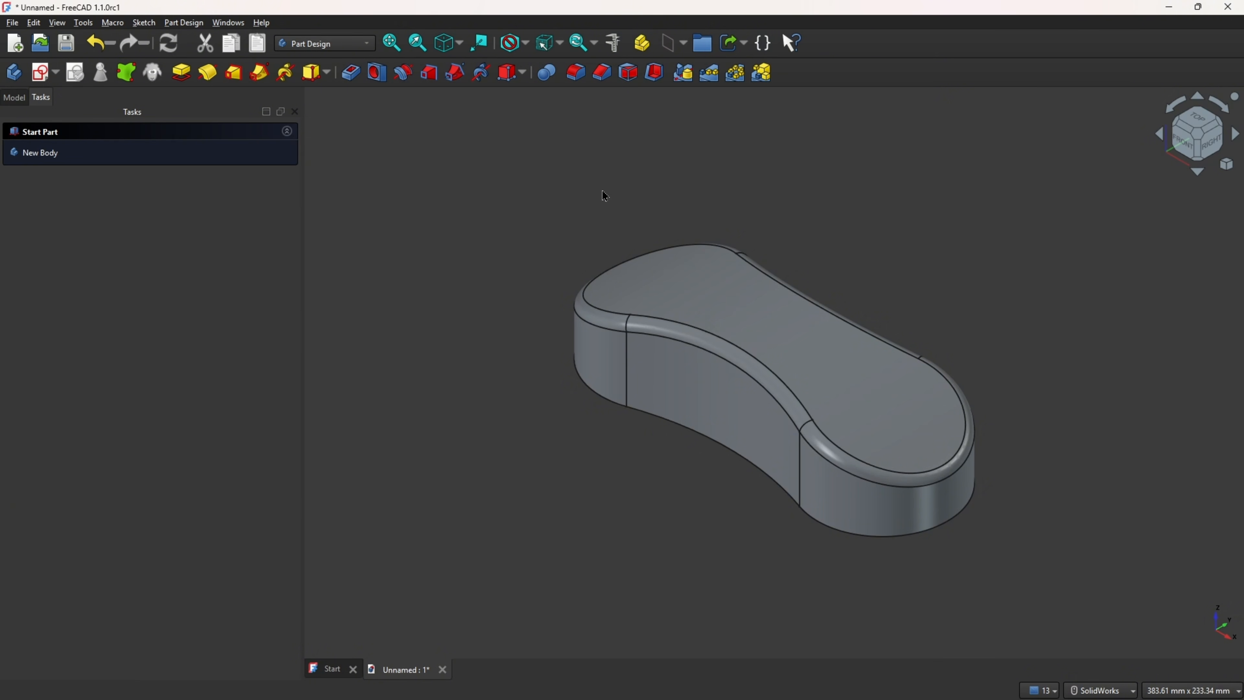
{"action": "left_click", "coordinate": [654, 73]}
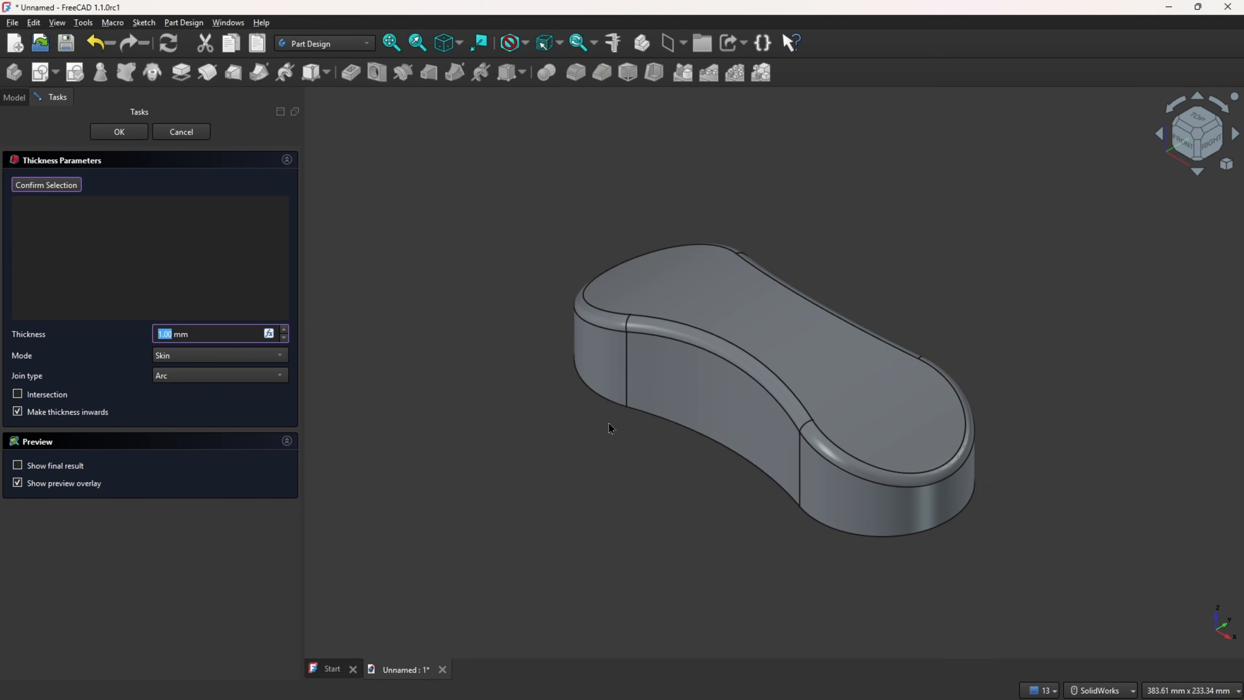
{"action": "middle_click_drag", "start_coordinate": [611, 428], "coordinate": [730, 489]}
{"action": "left_click", "coordinate": [720, 486]}
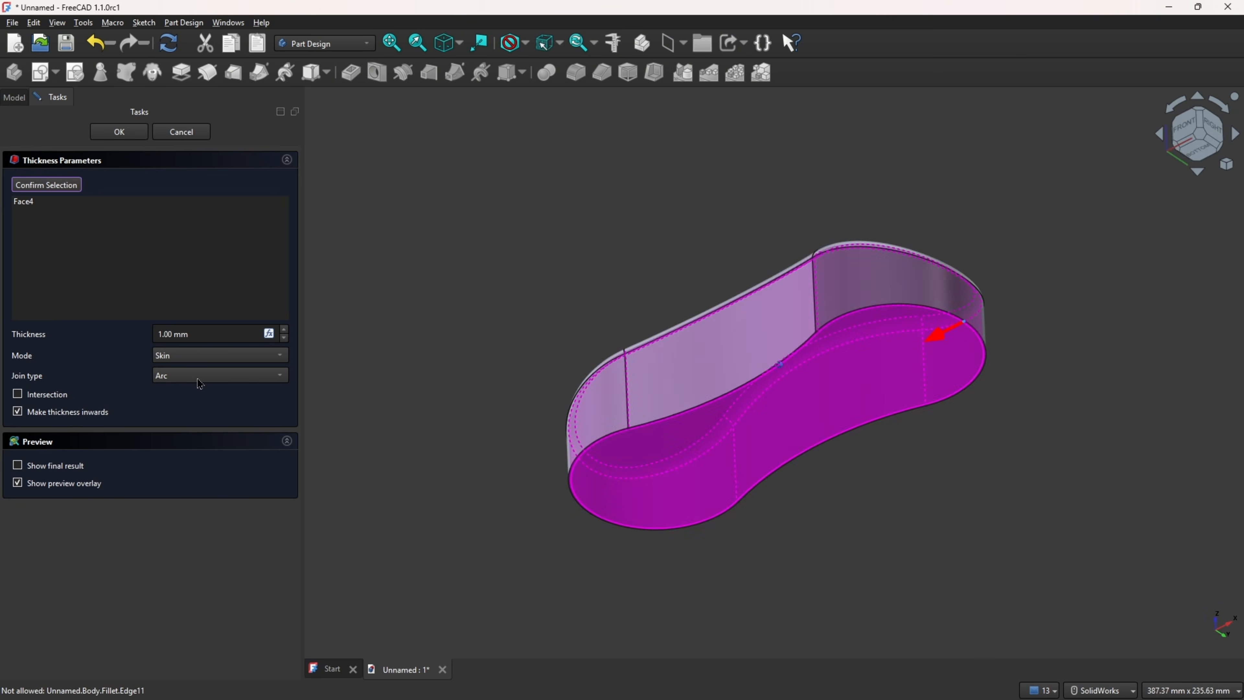
{"action": "left_click_drag", "start_coordinate": [205, 334], "coordinate": [68, 336]}
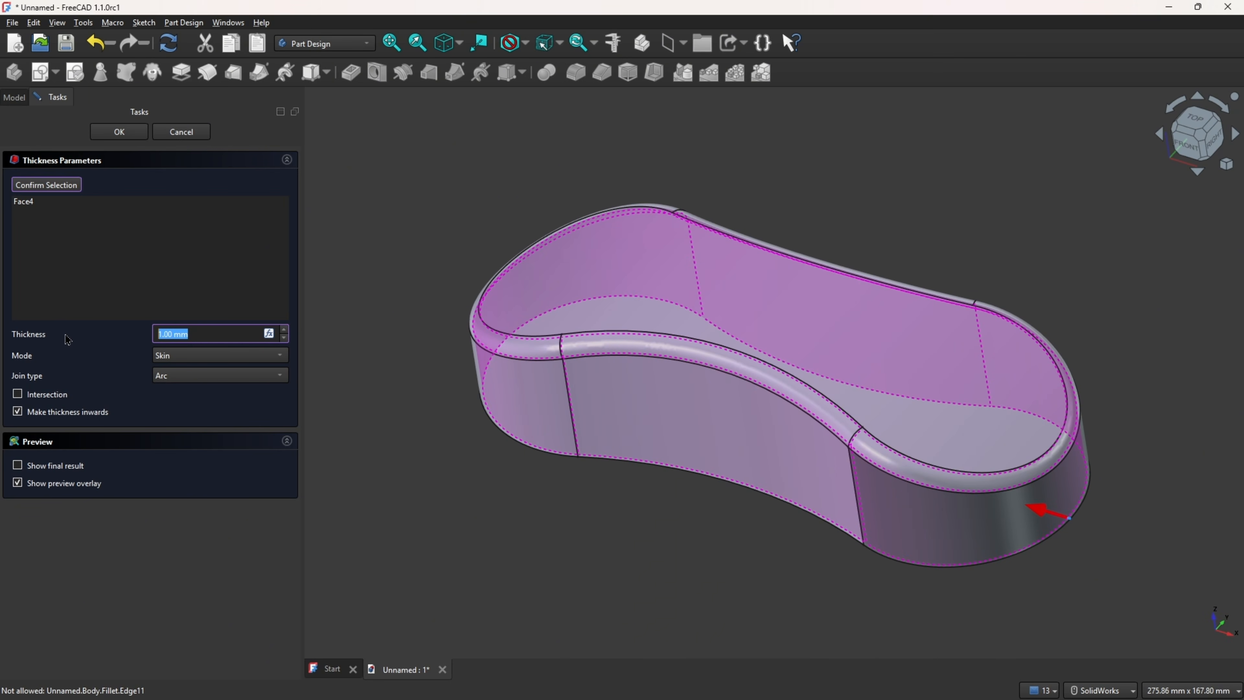
{"action": "type", "text": "3"}
{"action": "key", "text": "Return"}
{"action": "left_click", "coordinate": [119, 132]}
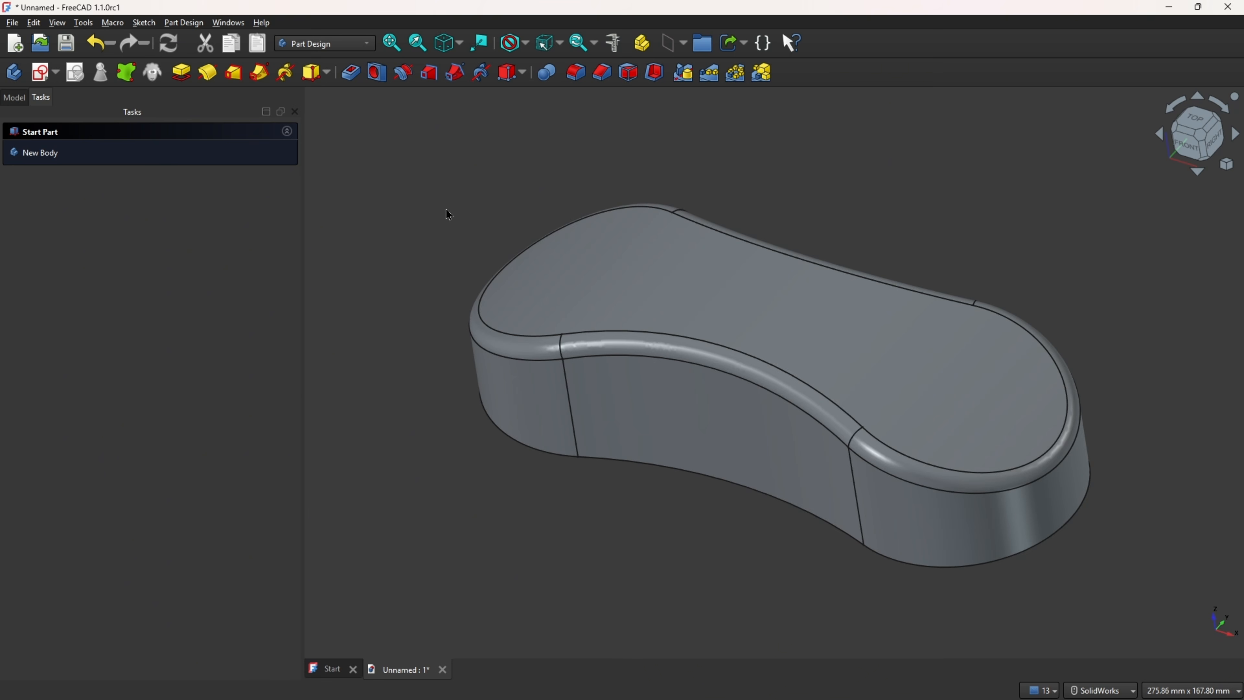
Inspect the shelled body, switch to Draw 36_1.pdf and mark the side boss's end face and the line joining the two hole centres
{"action": "key", "text": "Home"}
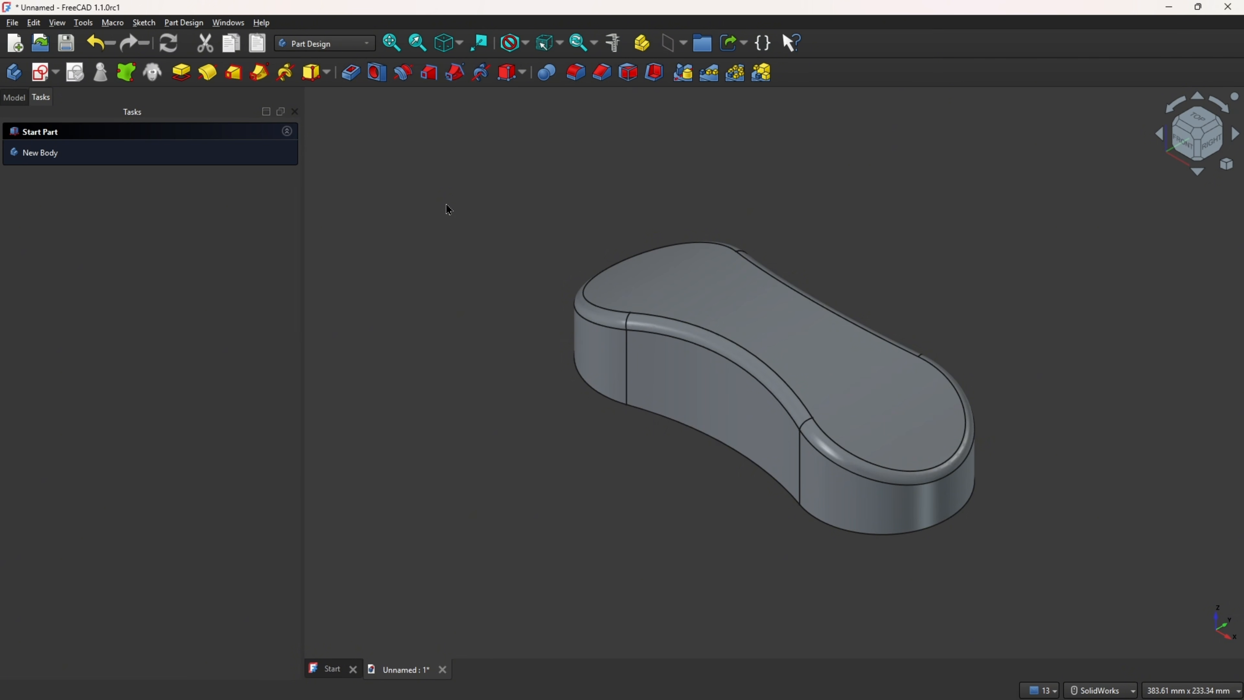
{"action": "middle_click_drag", "start_coordinate": [447, 204], "coordinate": [630, 283]}
{"action": "middle_click_drag", "start_coordinate": [423, 224], "coordinate": [364, 338]}
{"action": "key", "text": "alt+Tab"}
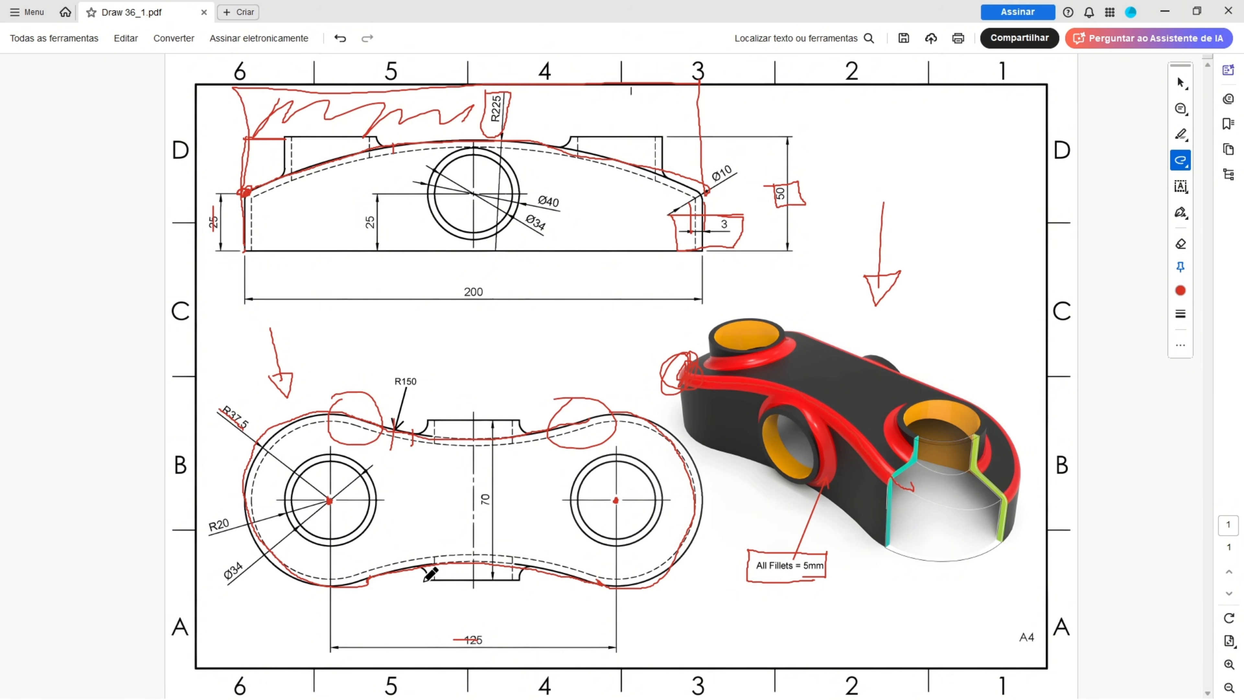
{"action": "left_click_drag", "start_coordinate": [424, 581], "coordinate": [526, 583]}
{"action": "left_click_drag", "start_coordinate": [438, 582], "coordinate": [523, 584]}
{"action": "left_click_drag", "start_coordinate": [328, 501], "coordinate": [616, 500]}
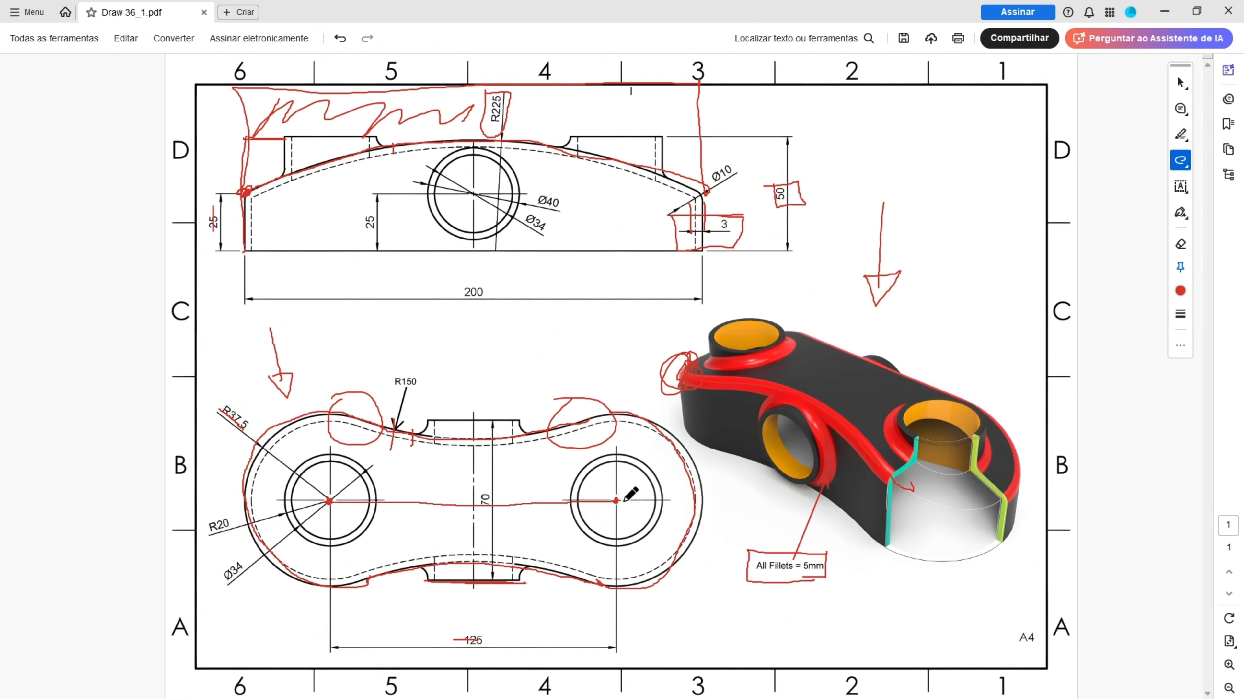
{"action": "mouse_move", "coordinate": [503, 520]}
{"action": "left_mouse_down"}
{"action": "mouse_move", "coordinate": [518, 537]}
{"action": "mouse_move", "coordinate": [540, 522]}
{"action": "left_mouse_up"}
{"action": "mouse_move", "coordinate": [539, 189]}
{"action": "left_mouse_down"}
{"action": "mouse_move", "coordinate": [566, 205]}
{"action": "mouse_move", "coordinate": [538, 192]}
{"action": "left_mouse_up"}
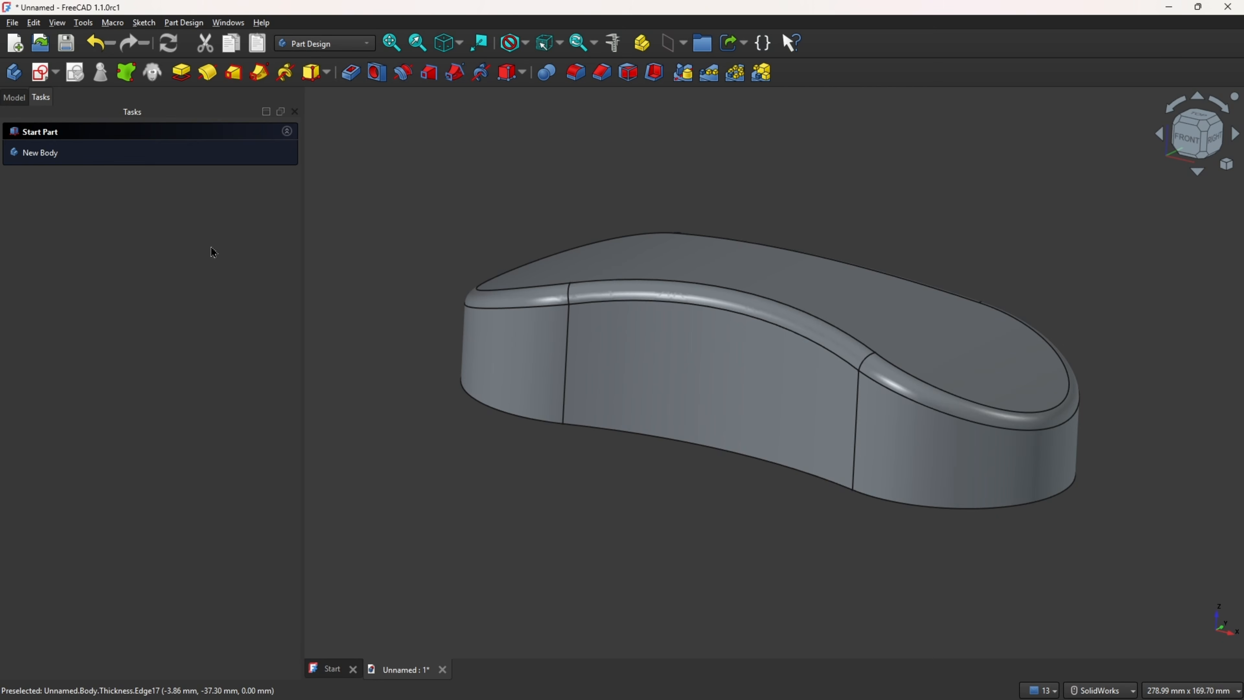
Start a datum plane in FreeCAD and attach it to the body's XZ origin plane in Plane face mode
{"action": "left_click", "coordinate": [683, 43]}
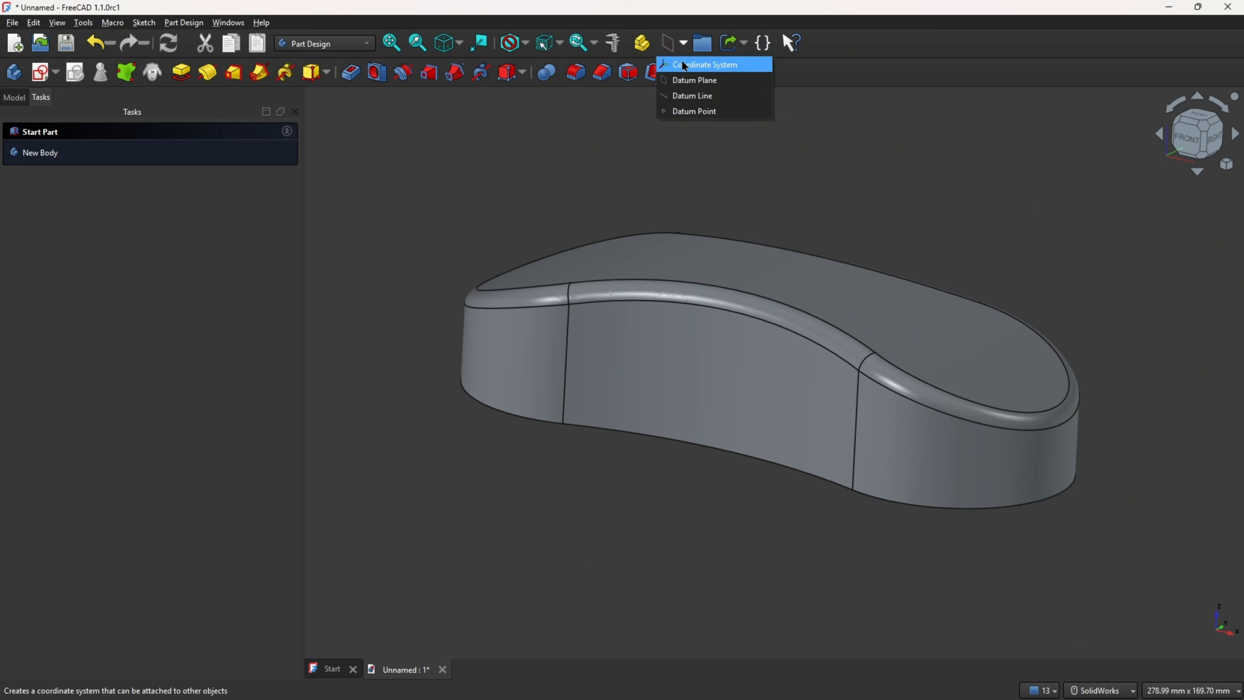
{"action": "left_click", "coordinate": [696, 81]}
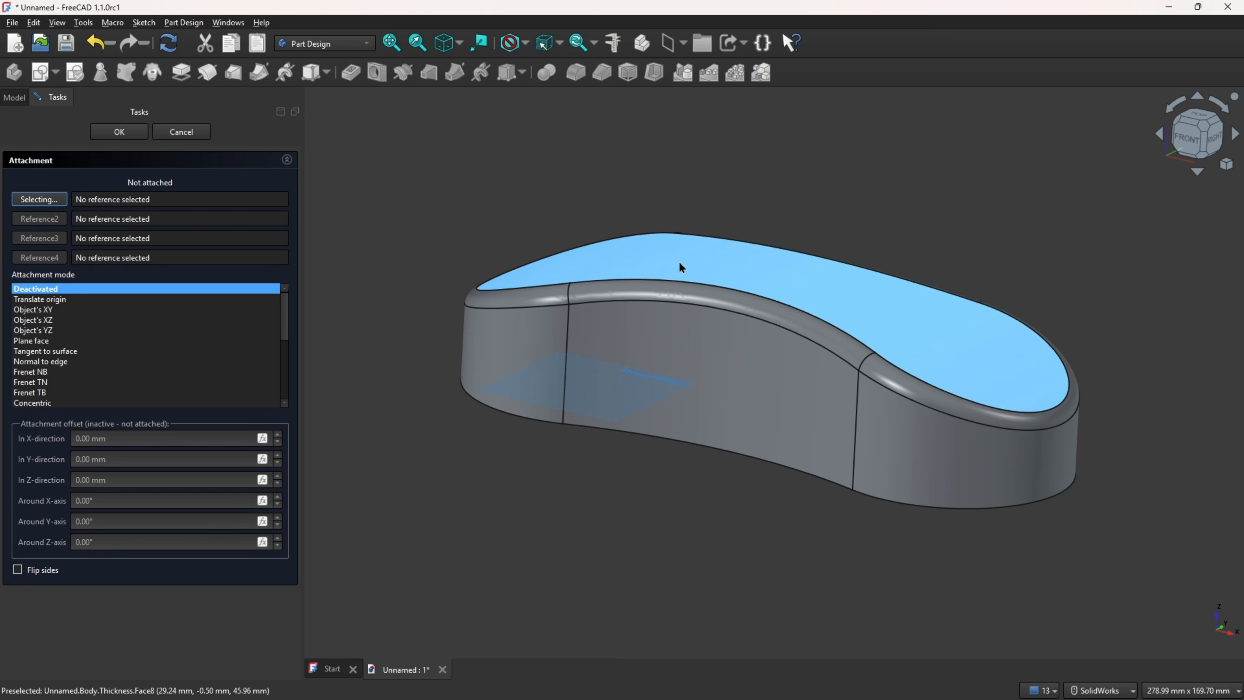
{"action": "left_click", "coordinate": [14, 98]}
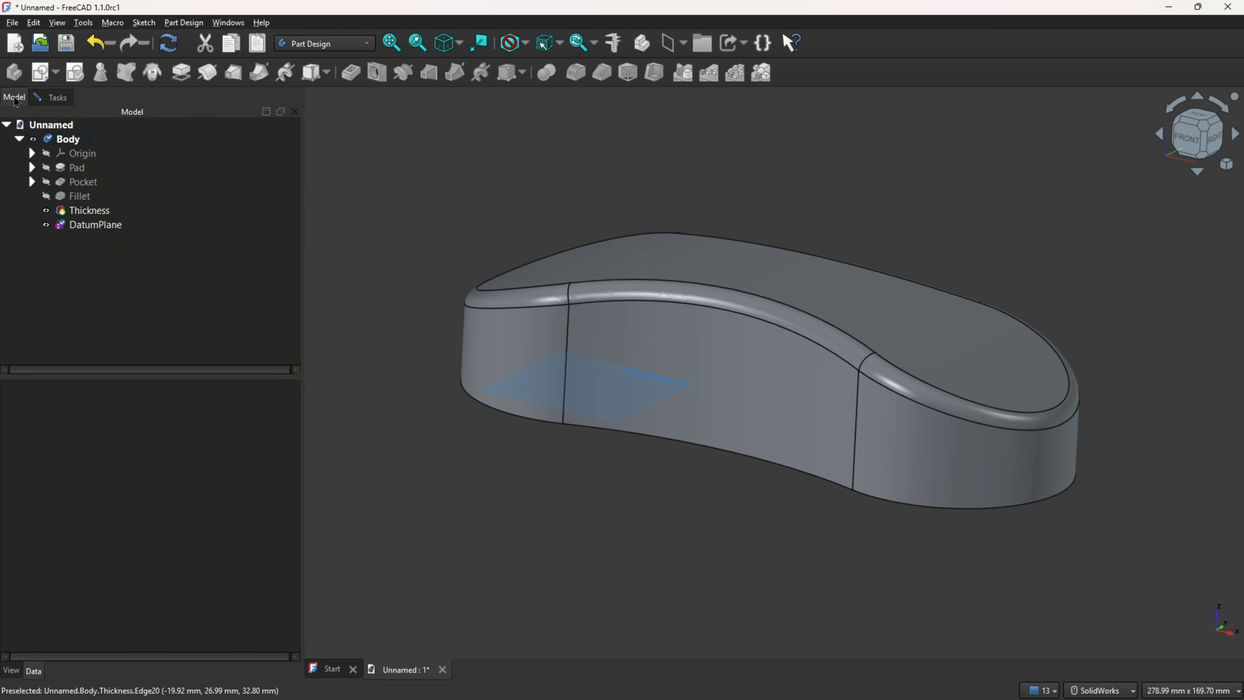
{"action": "left_click", "coordinate": [46, 153]}
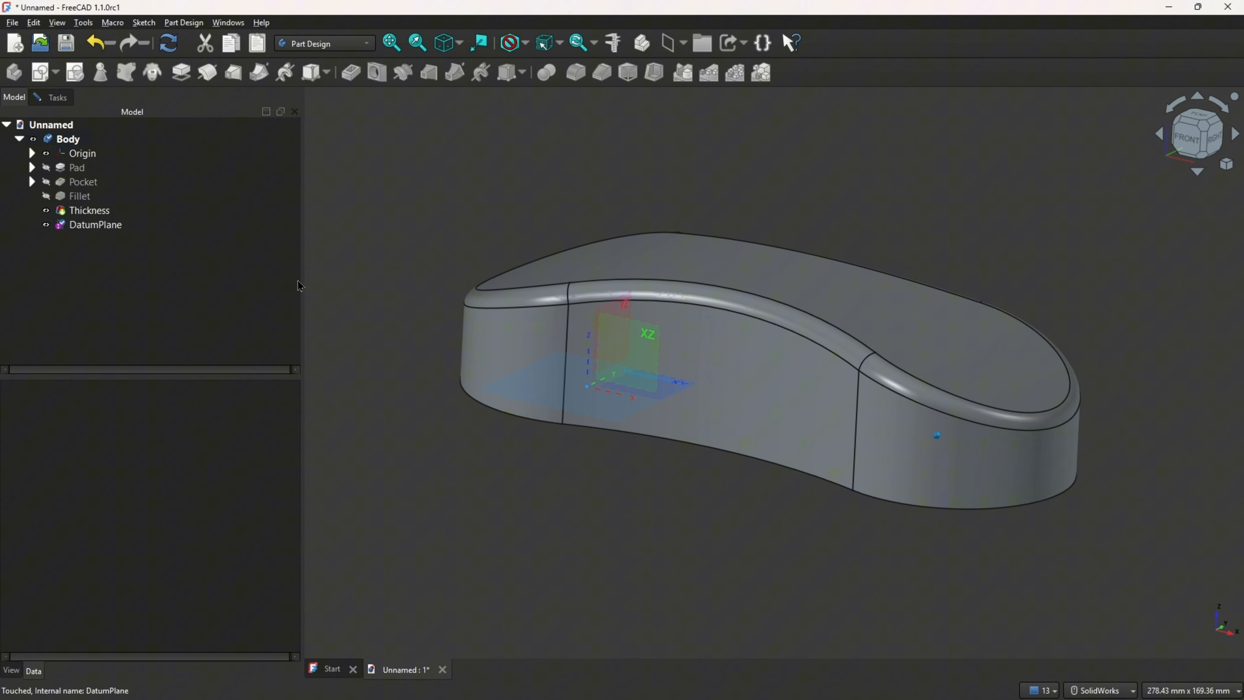
{"action": "left_click", "coordinate": [649, 339]}
{"action": "left_click", "coordinate": [54, 98]}
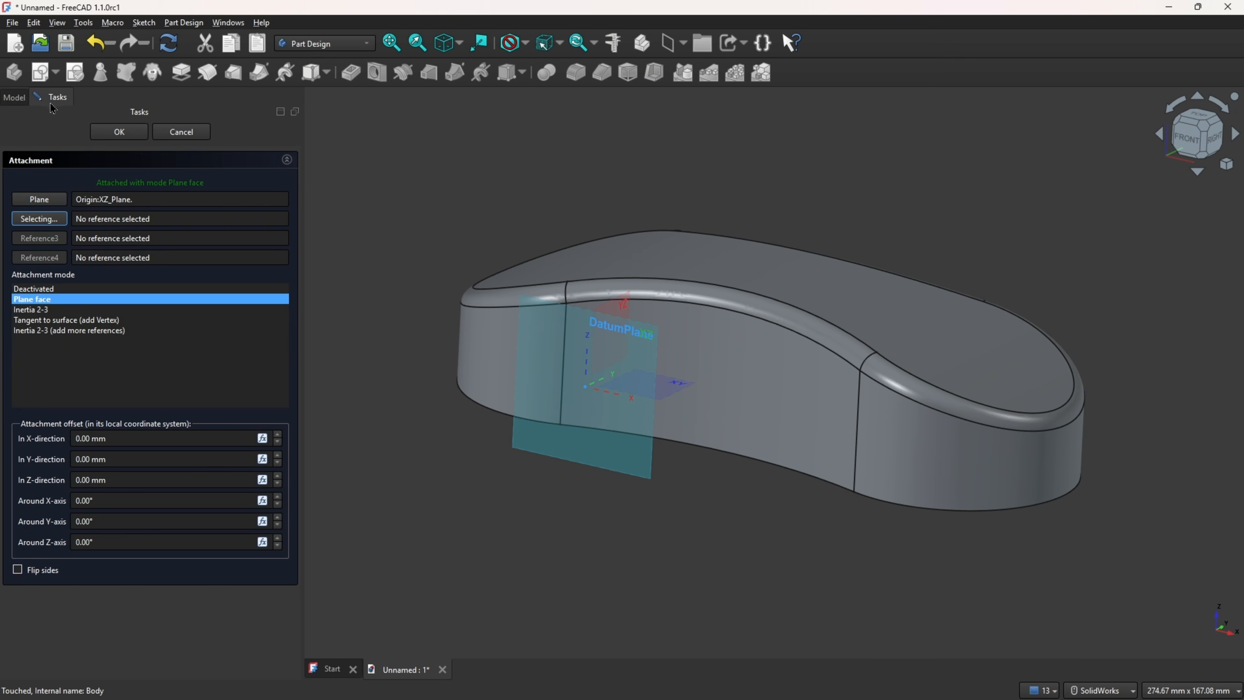
Set the datum plane's attachment offset in the Z-direction to 35 mm
{"action": "left_click", "coordinate": [128, 485]}
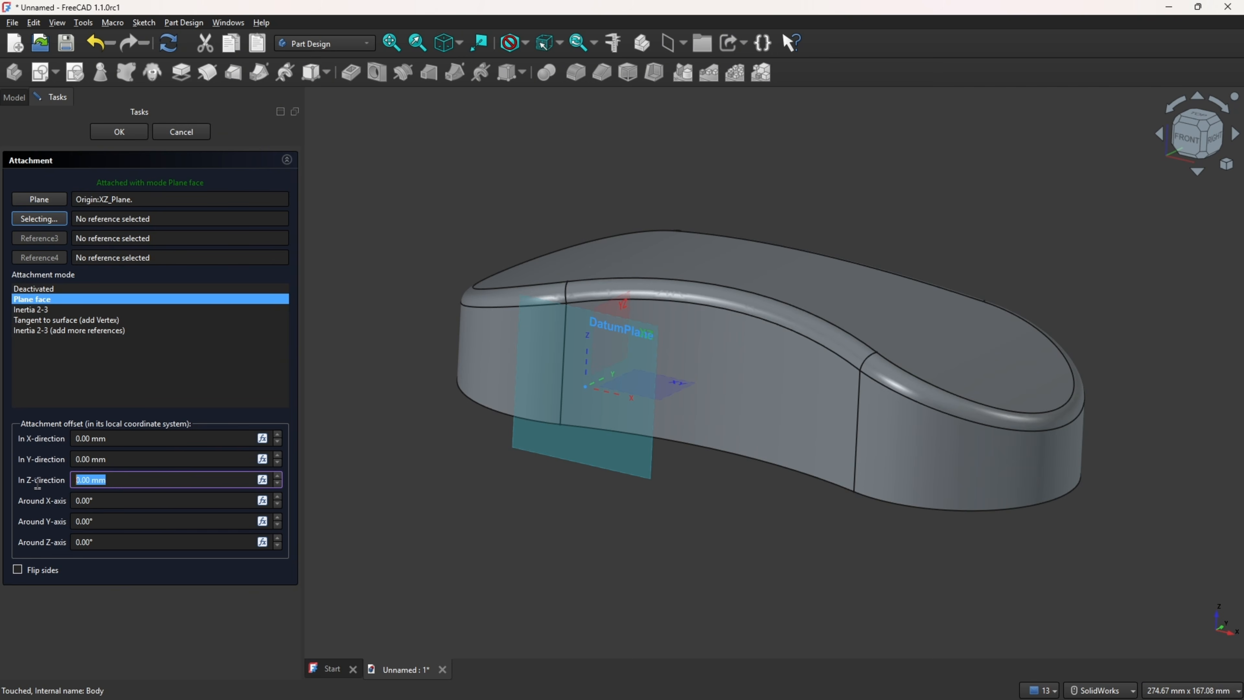
{"action": "type", "text": "45"}
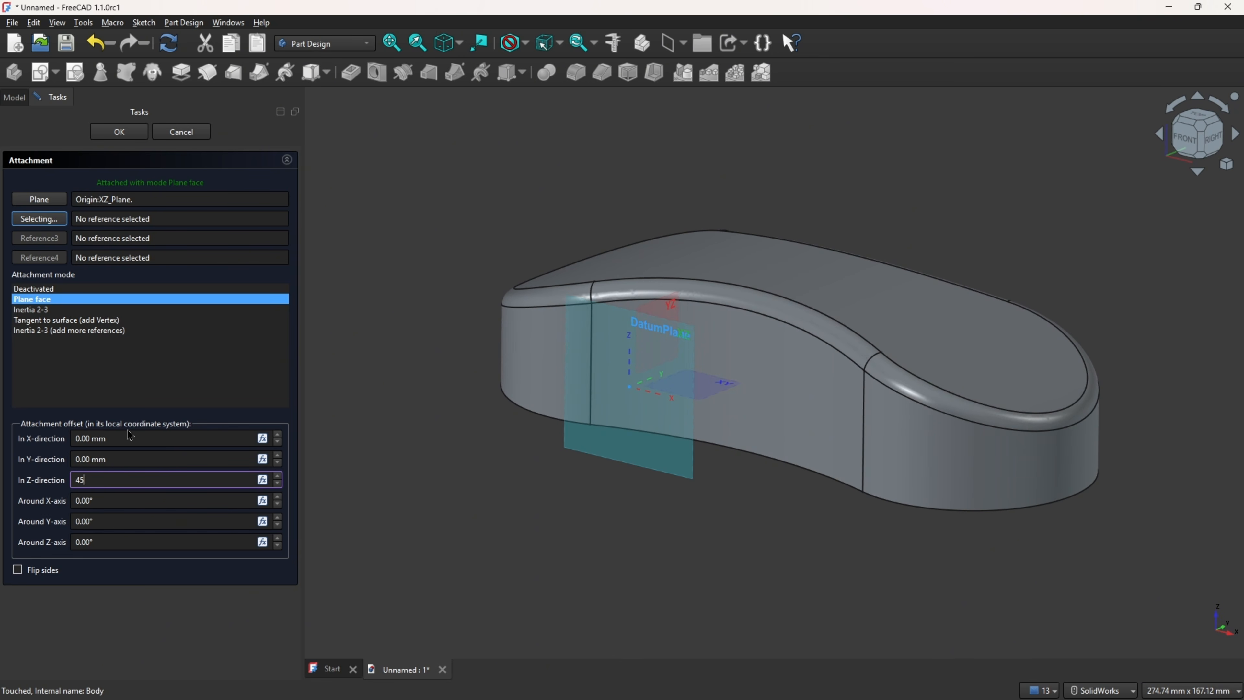
{"action": "key", "text": "BackSpace"}
{"action": "key", "text": "BackSpace"}
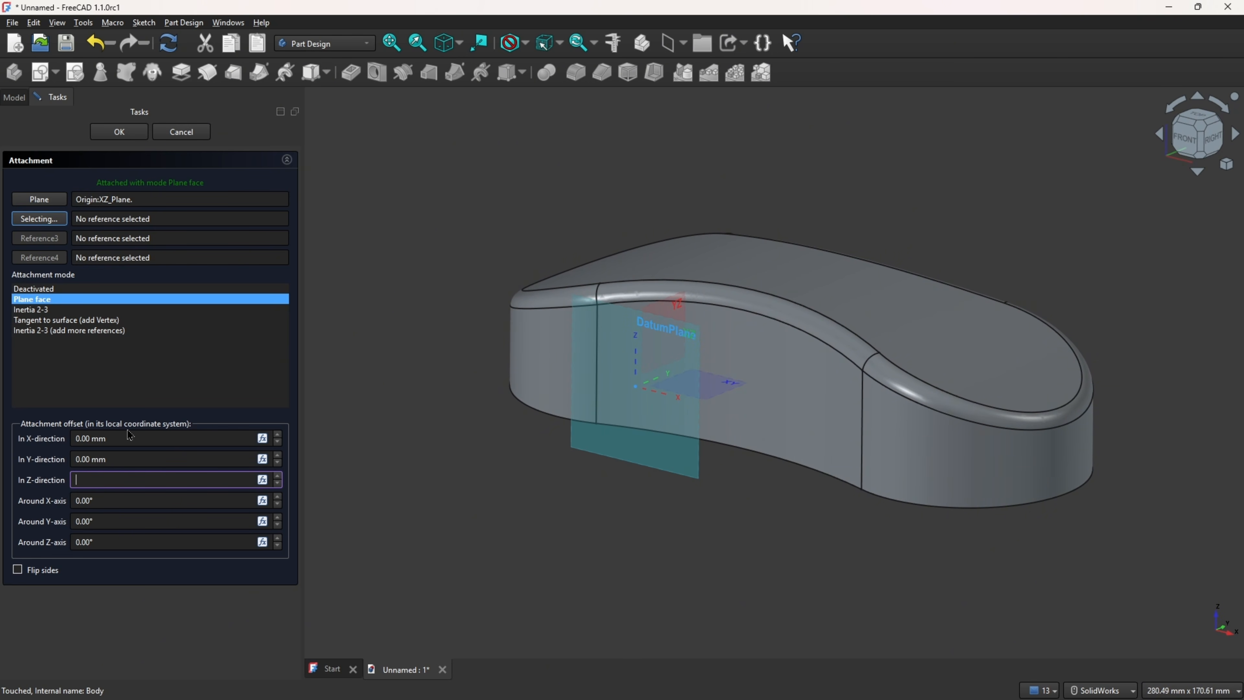
{"action": "type", "text": "35"}
{"action": "left_click", "coordinate": [91, 388]}
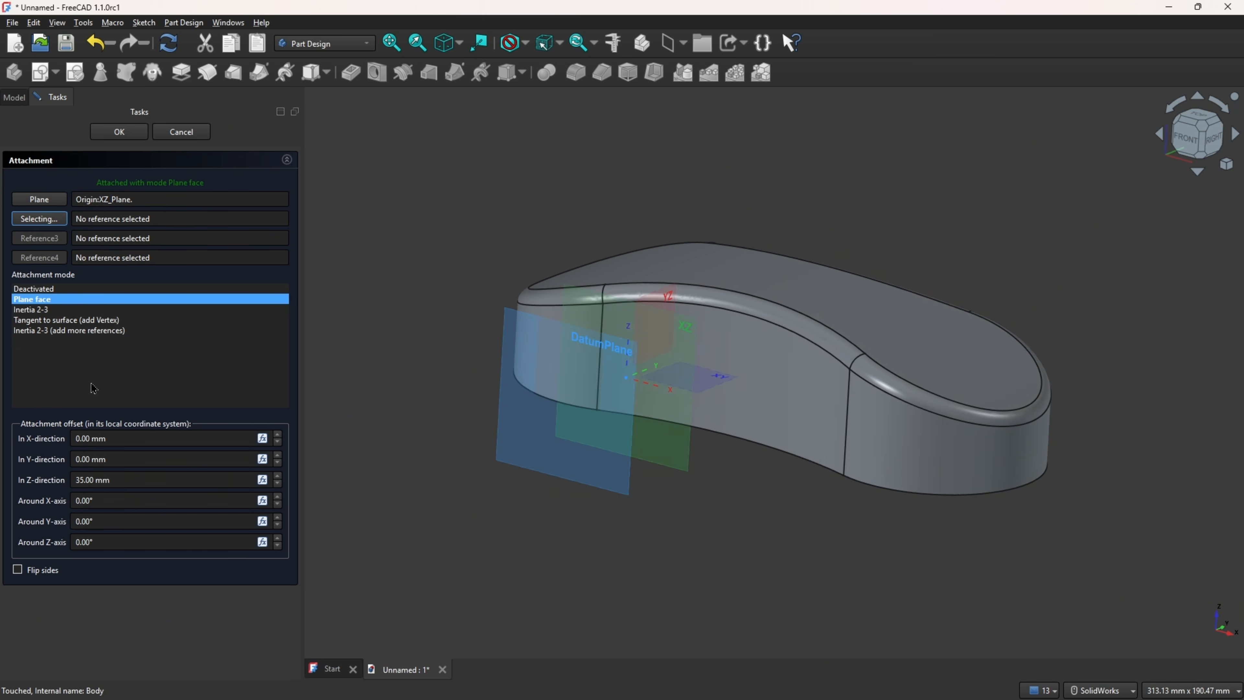
Accept the datum plane and start a sketch on it containing a 40 mm diameter circle in front of the body's middle
{"action": "left_click", "coordinate": [120, 132]}
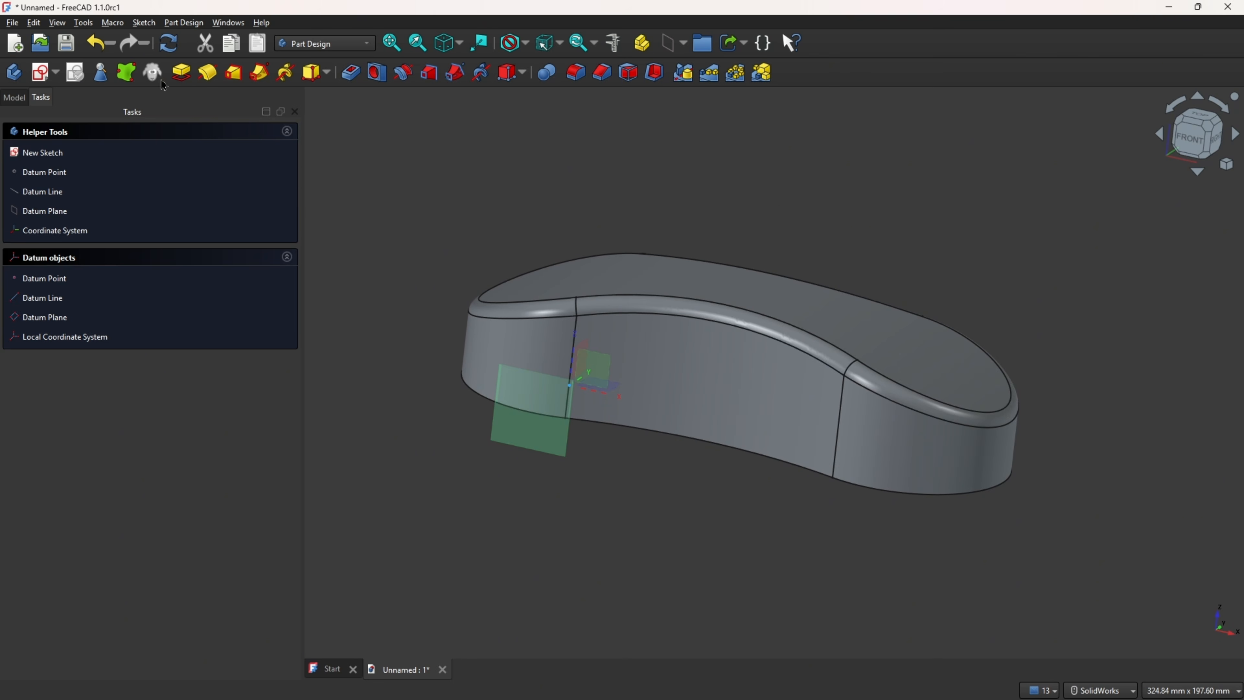
{"action": "left_click", "coordinate": [41, 72]}
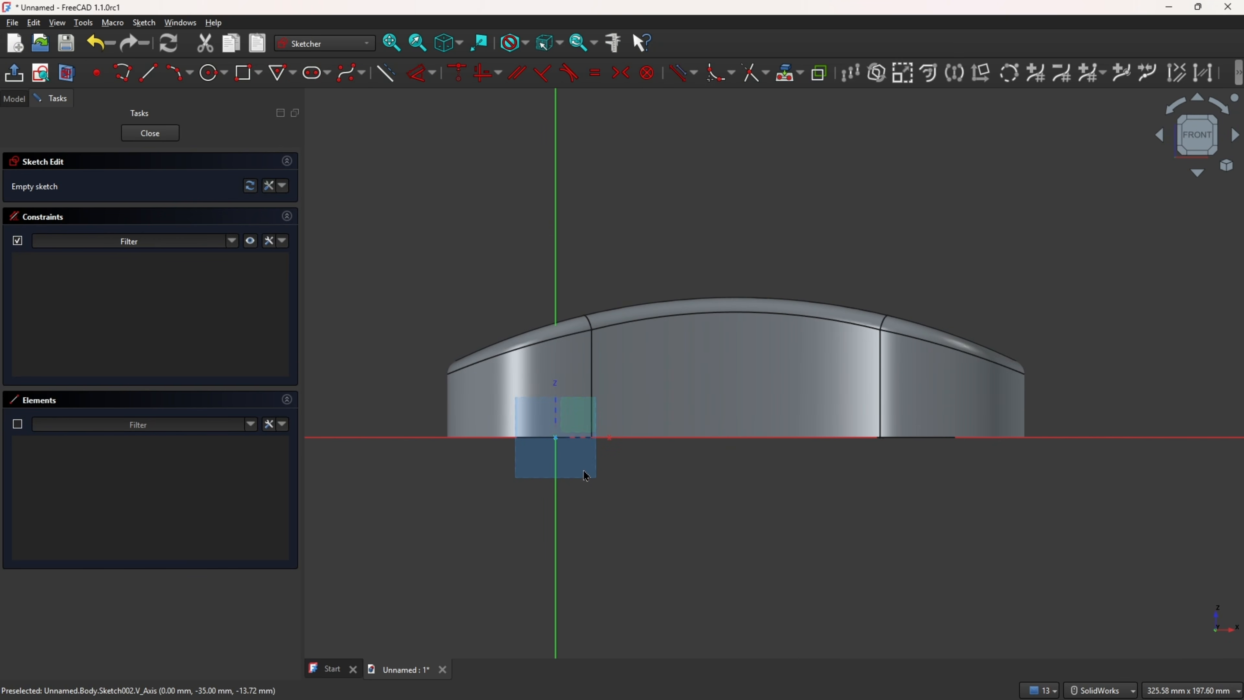
{"action": "left_click", "coordinate": [213, 73]}
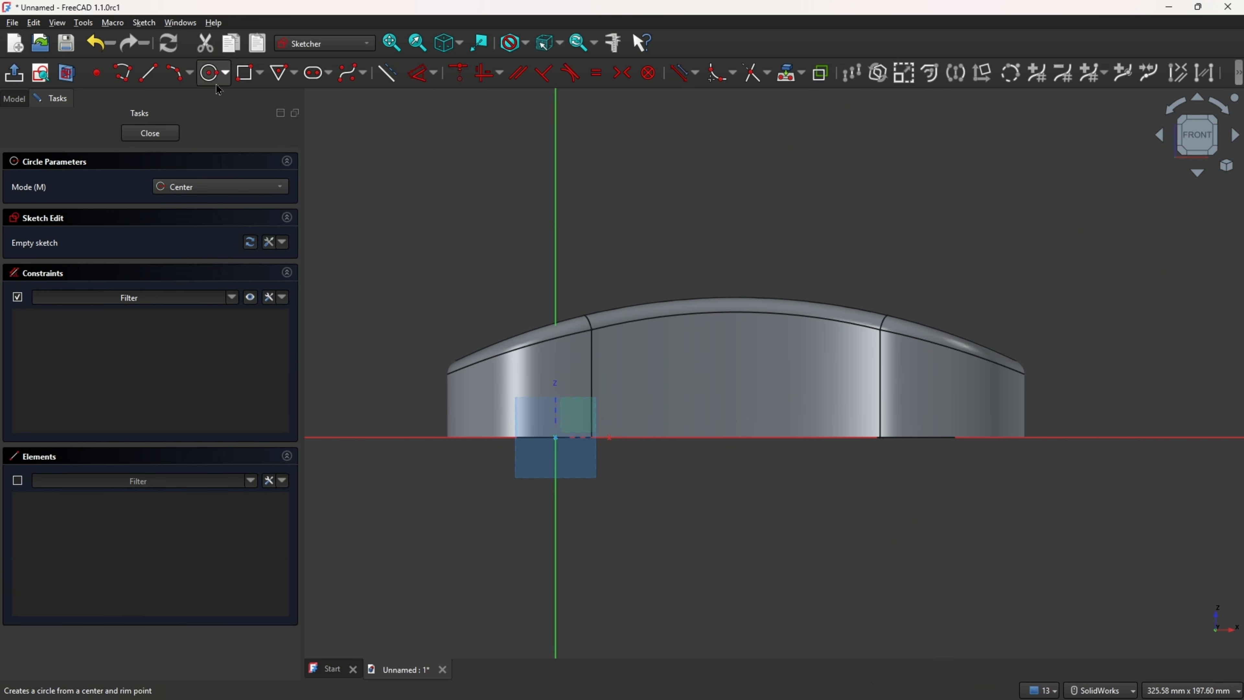
{"action": "left_click", "coordinate": [66, 73]}
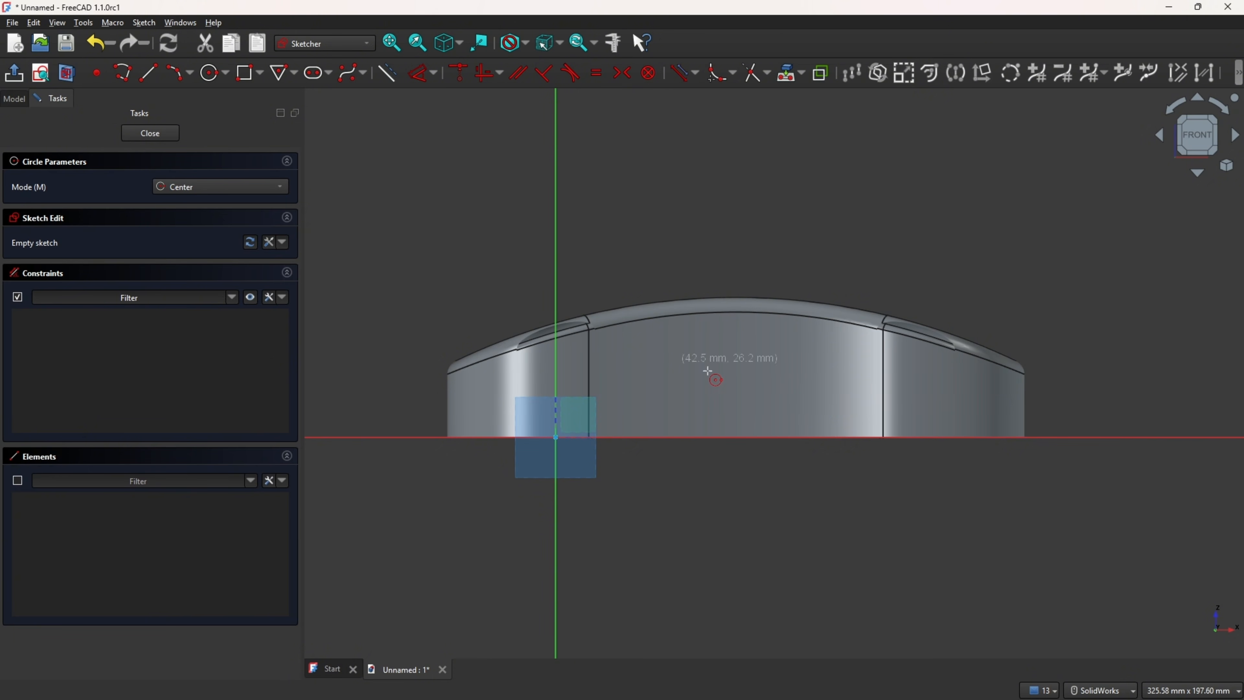
{"action": "left_click", "coordinate": [733, 382]}
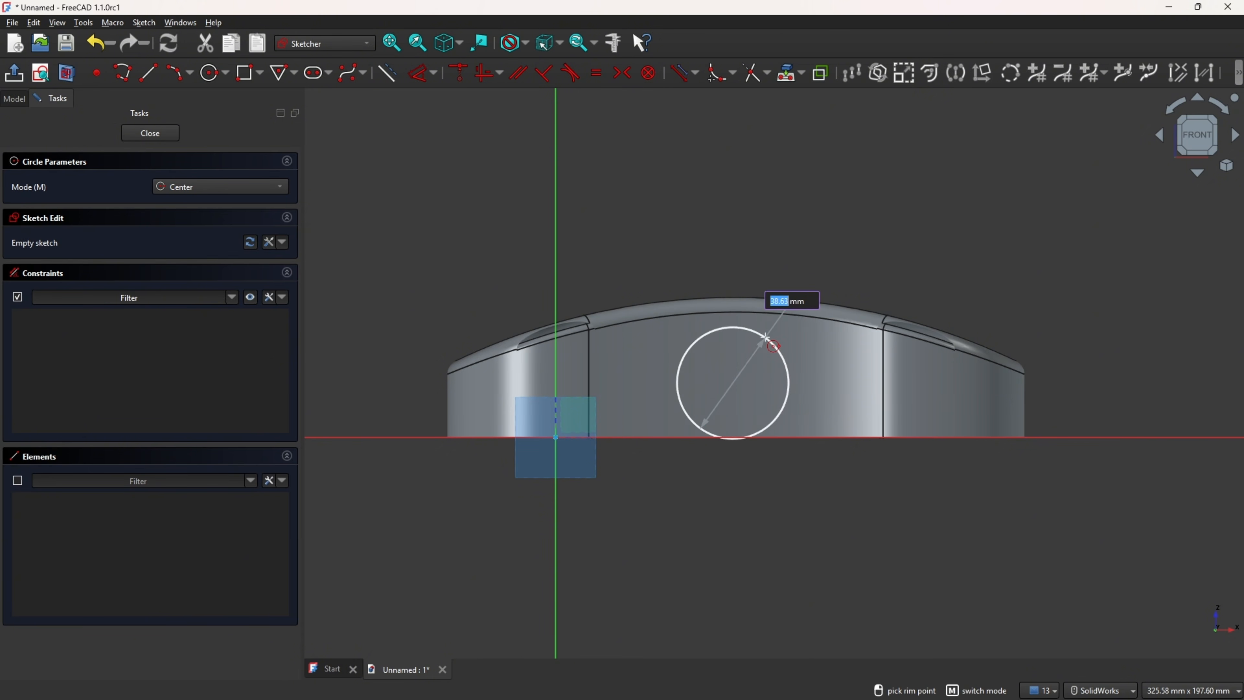
{"action": "type", "text": "40"}
{"action": "key", "text": "Return"}
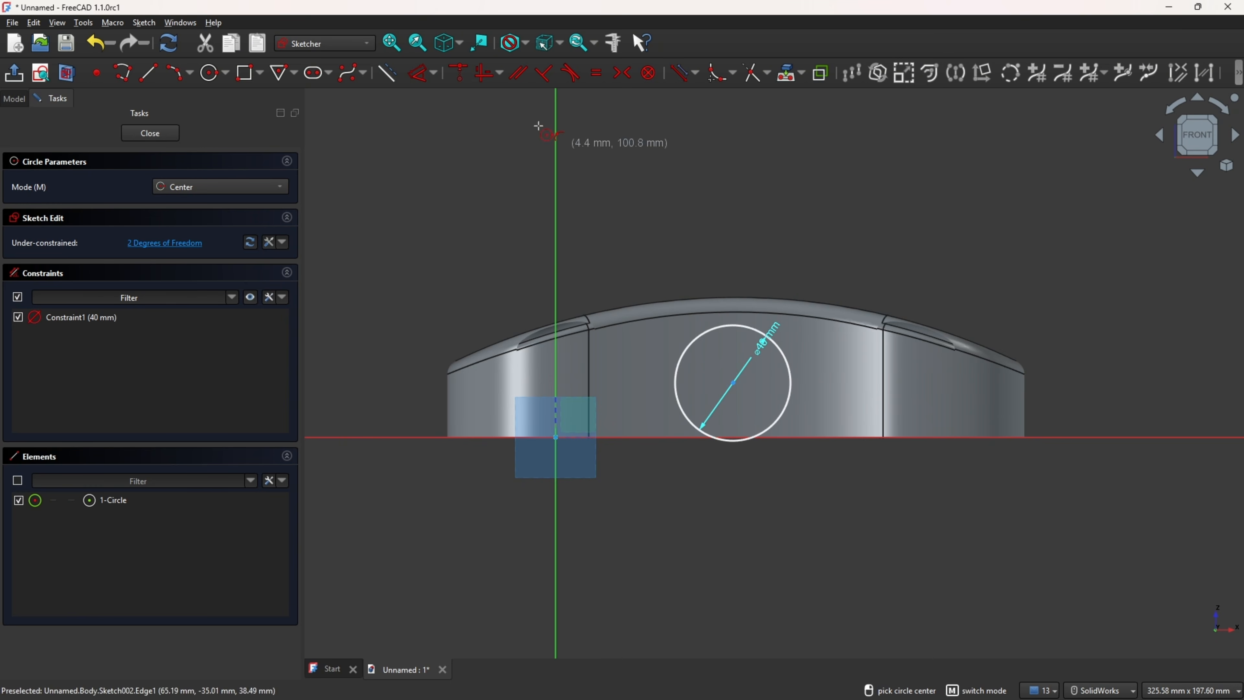
Switch to Draw 36_1.pdf and mark the side boss's 25 mm centre height, its vertical centre line and the 125 mm hole spacing
{"action": "left_click", "coordinate": [421, 82]}
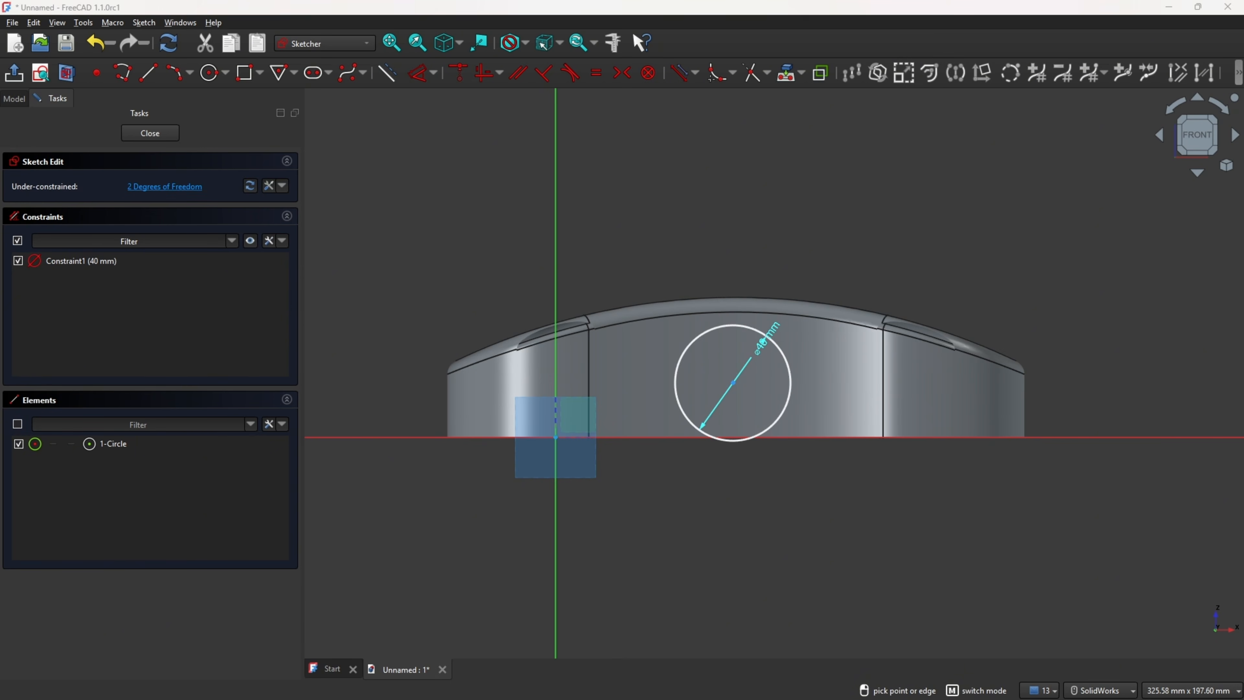
{"action": "key", "text": "alt+Tab"}
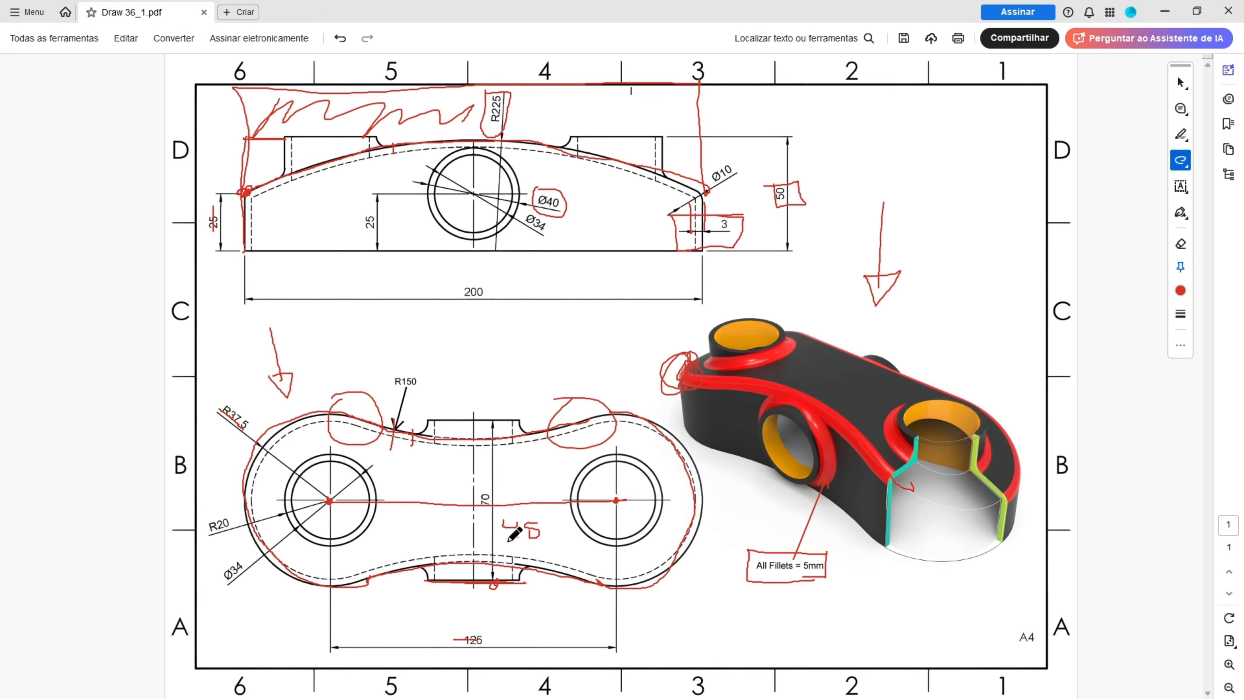
{"action": "left_click_drag", "start_coordinate": [519, 530], "coordinate": [502, 548]}
{"action": "left_click_drag", "start_coordinate": [372, 215], "coordinate": [368, 236]}
{"action": "left_click_drag", "start_coordinate": [472, 417], "coordinate": [471, 595]}
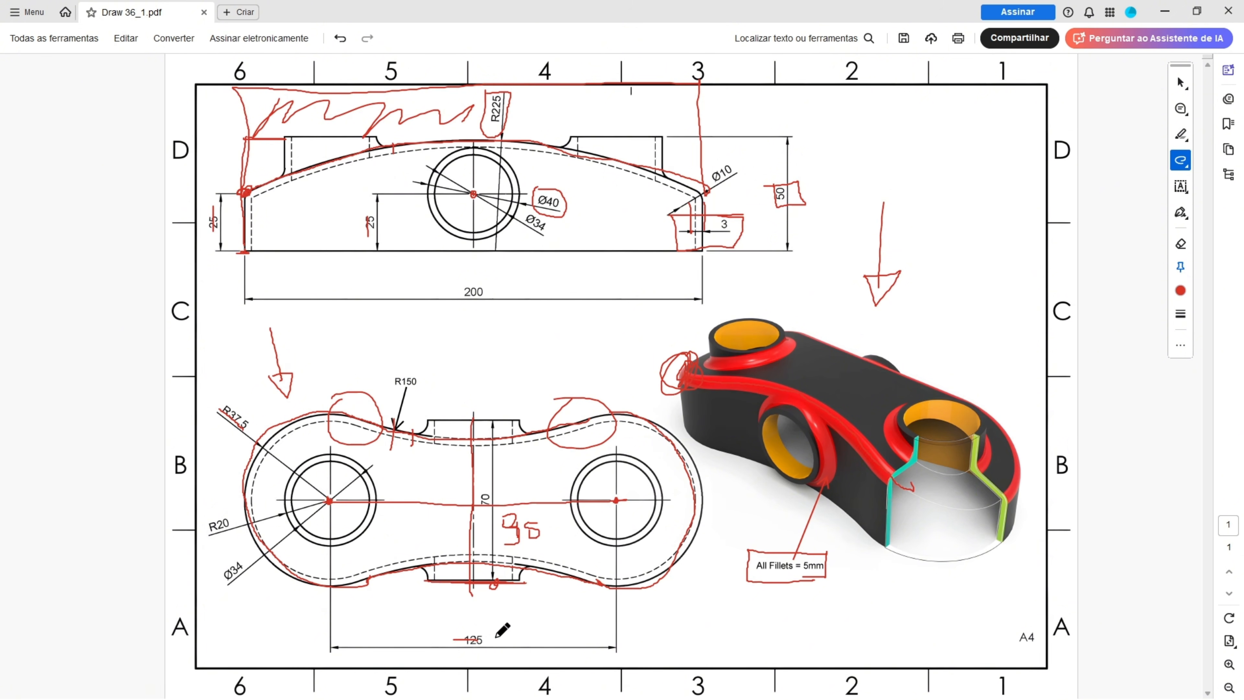
{"action": "left_click_drag", "start_coordinate": [496, 635], "coordinate": [447, 640]}
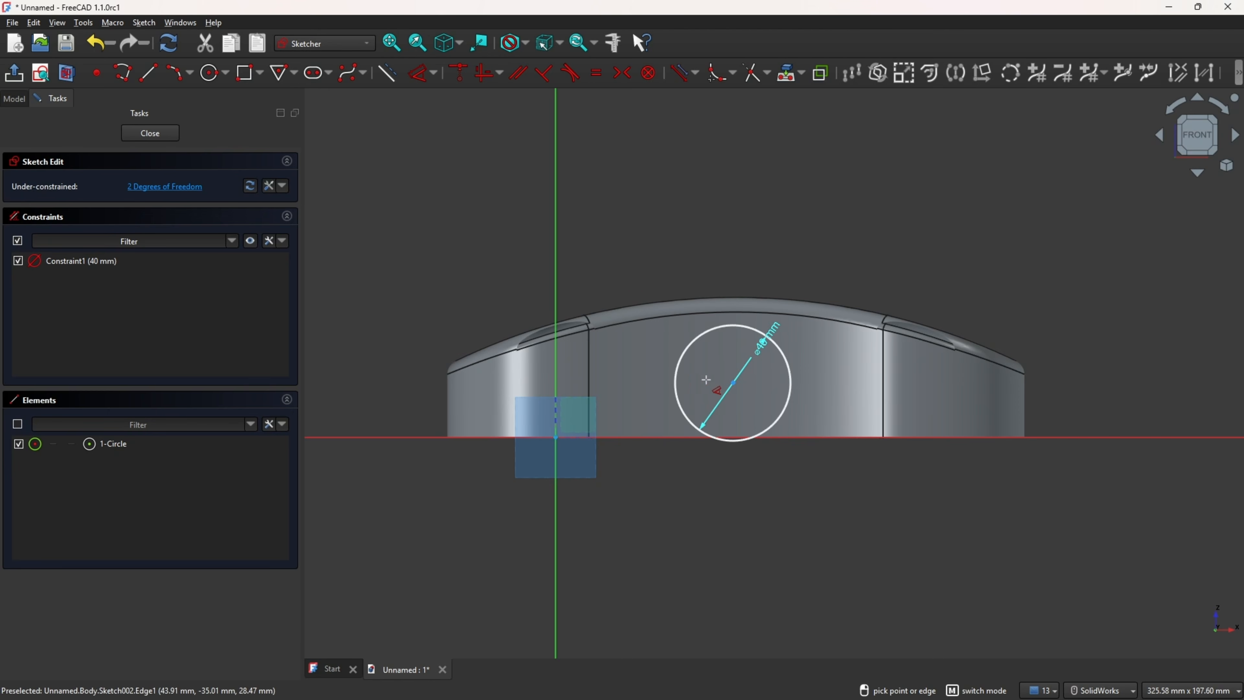
In the FreeCAD sketch, dimension the circle's centre 25 mm above the horizontal axis and 125/2 mm from the vertical axis
{"action": "left_click", "coordinate": [734, 384]}
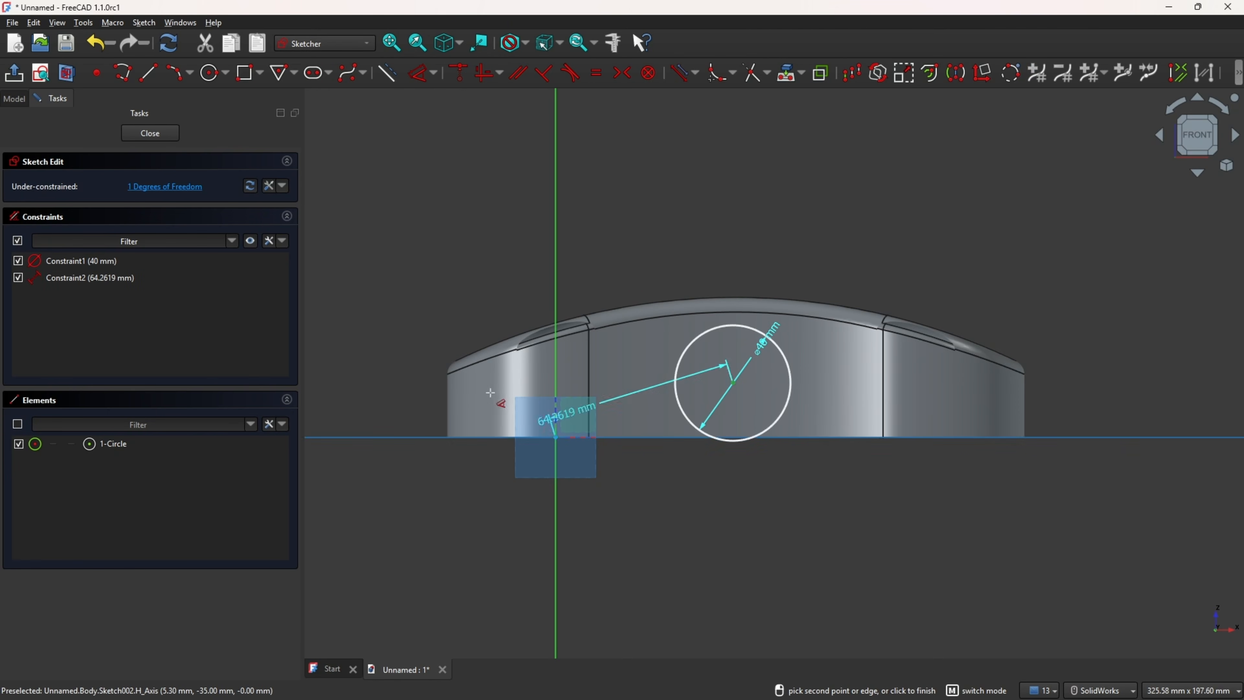
{"action": "left_click", "coordinate": [415, 395]}
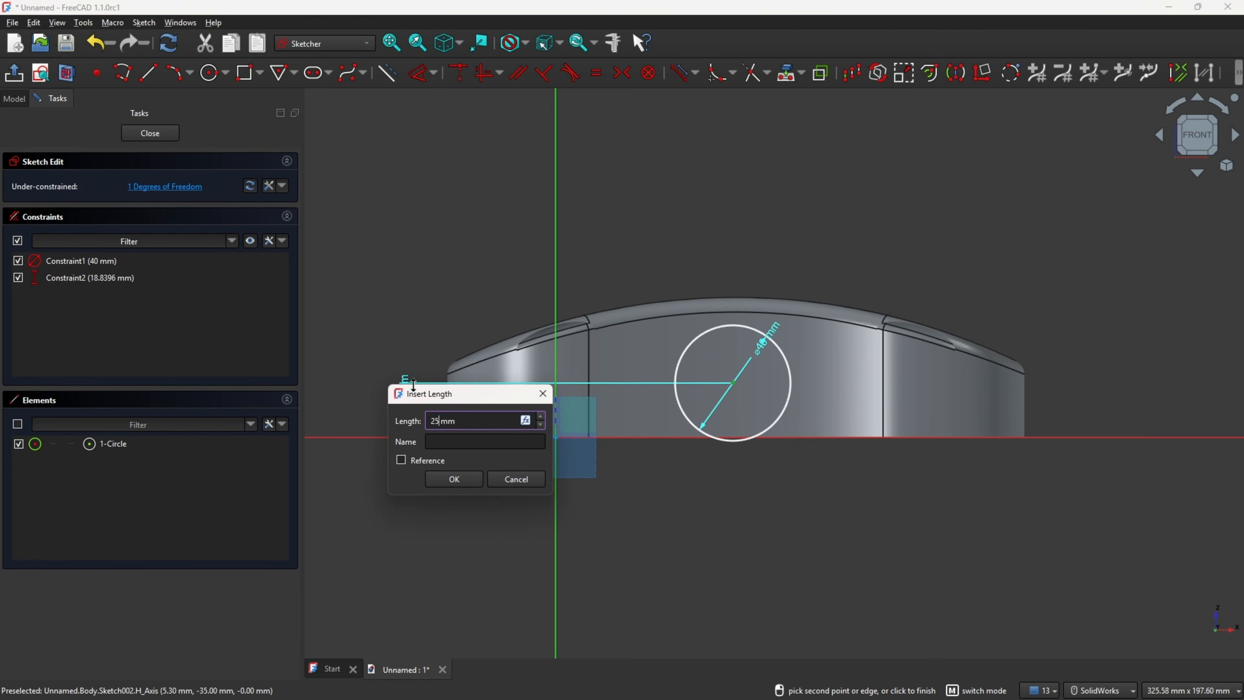
{"action": "key", "text": "Return"}
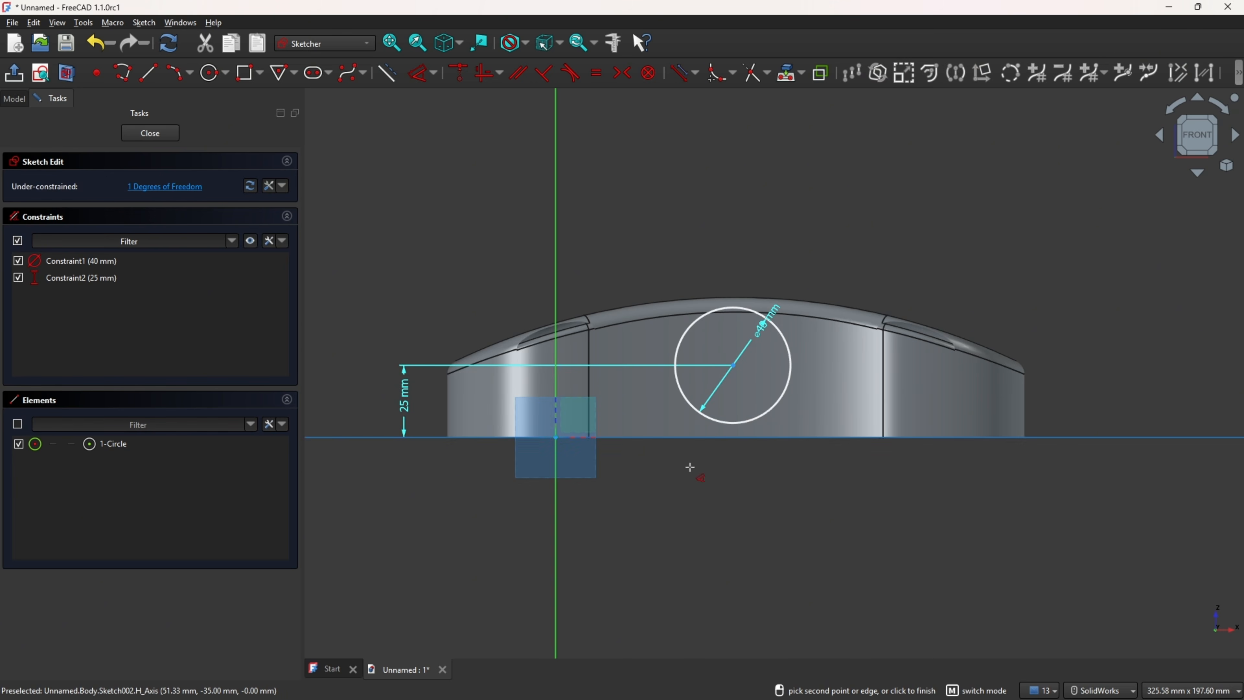
{"action": "left_click", "coordinate": [733, 366]}
{"action": "left_click", "coordinate": [635, 537]}
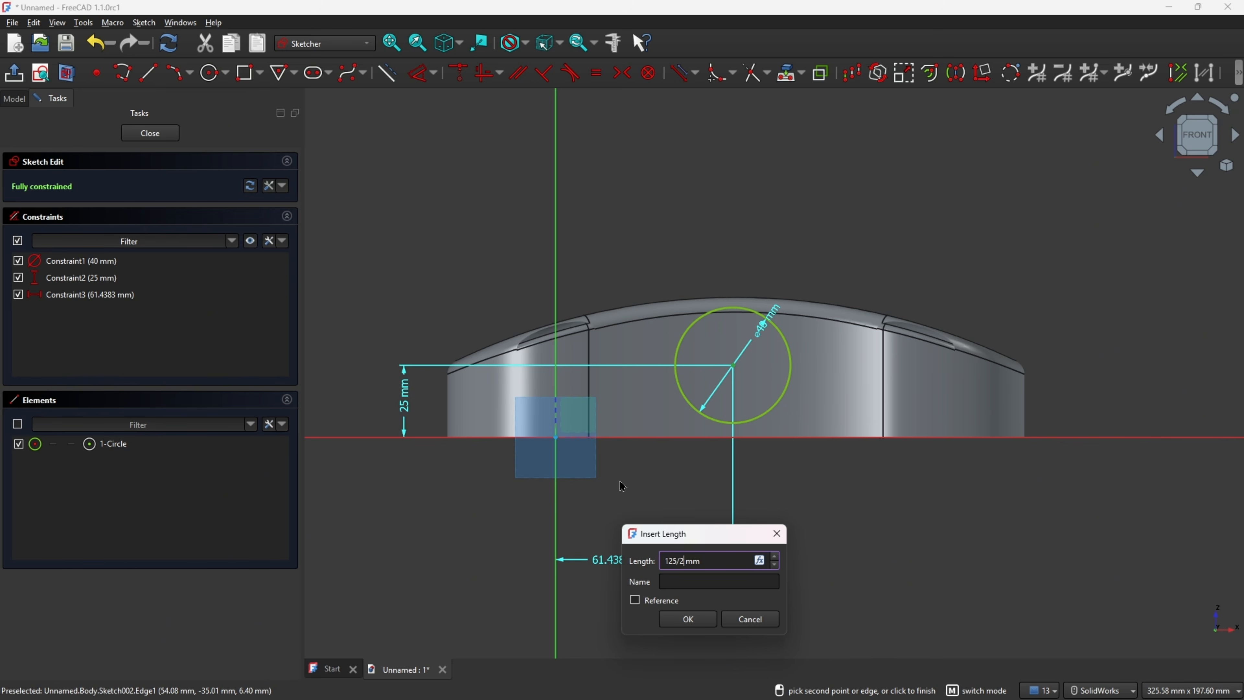
{"action": "key", "text": "Return"}
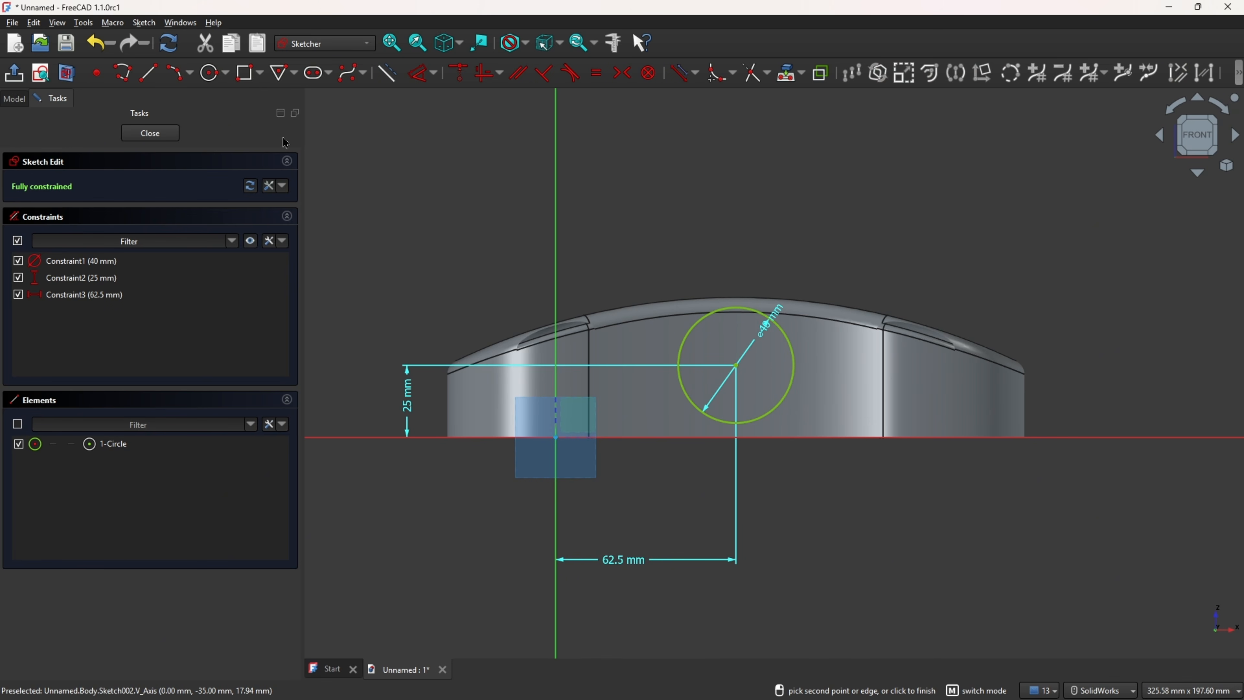
Close the sketch and pad the circle one-sided up to the body's shape, using all faces
{"action": "left_click", "coordinate": [13, 73]}
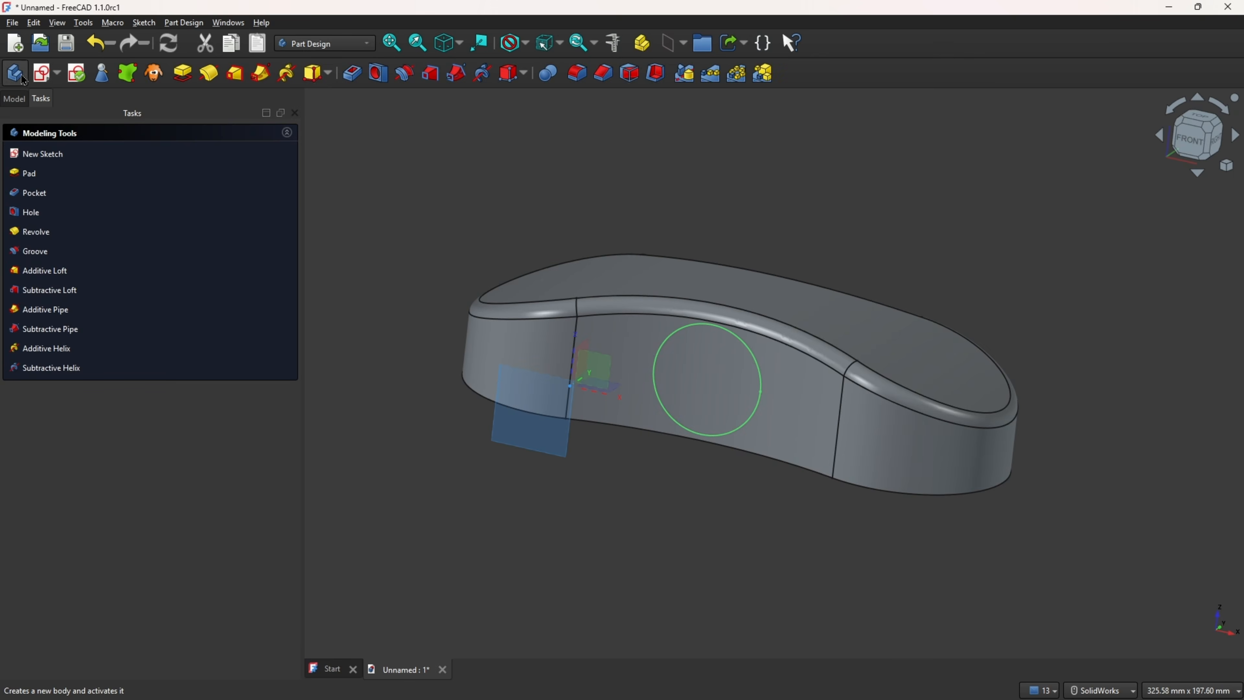
{"action": "left_click", "coordinate": [183, 83]}
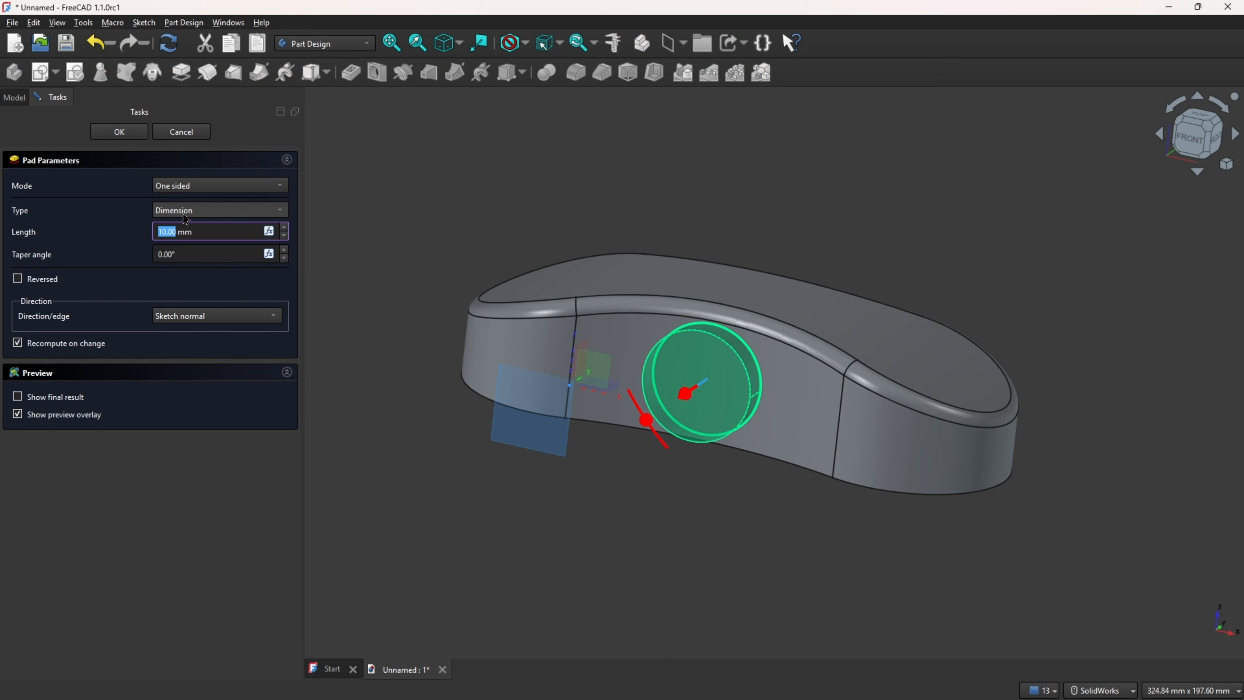
{"action": "left_click", "coordinate": [184, 216]}
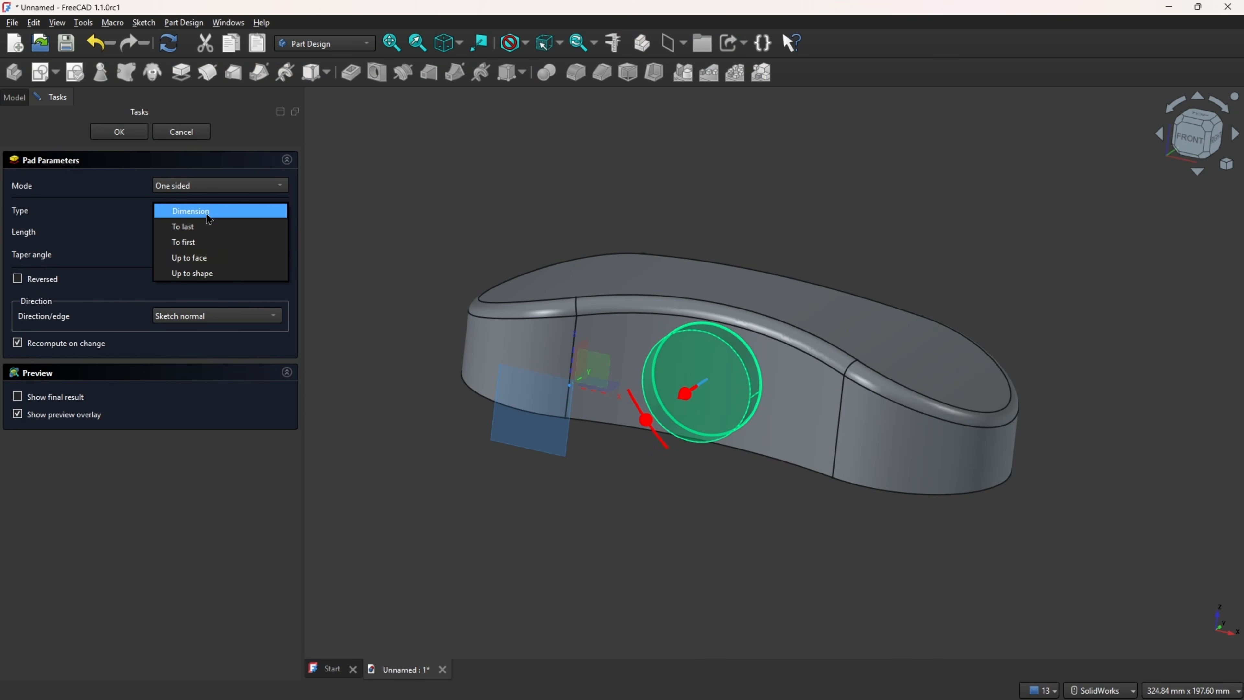
{"action": "left_click", "coordinate": [209, 273]}
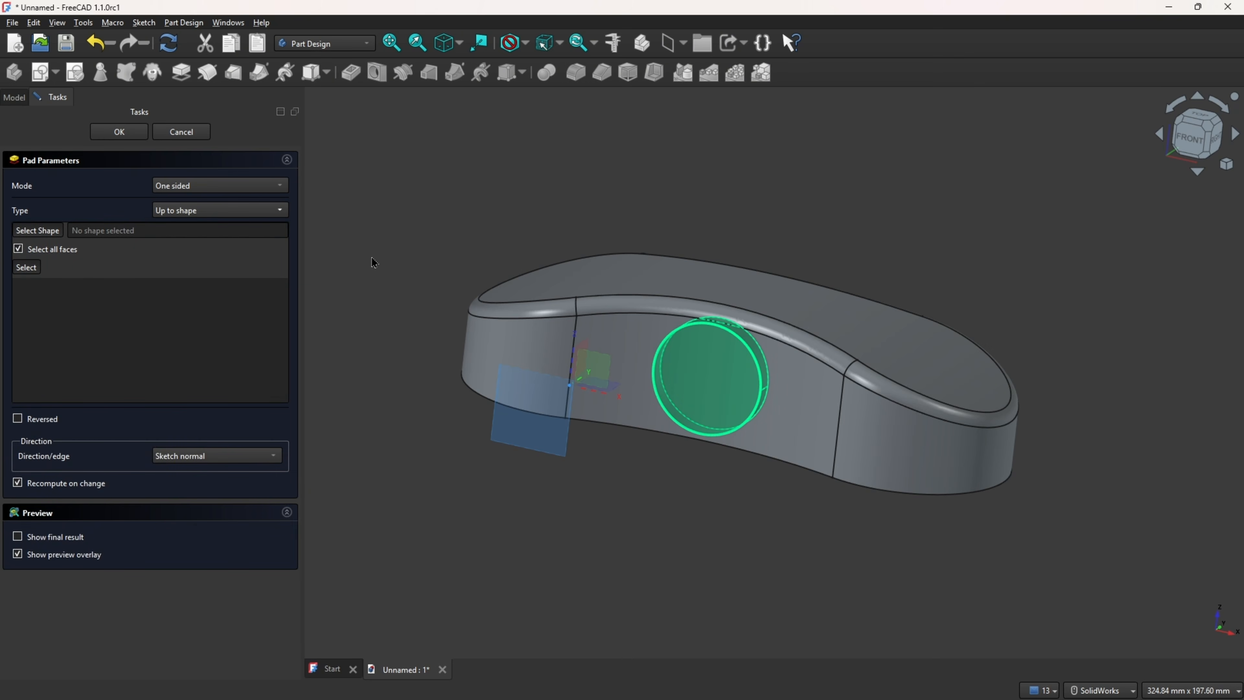
{"action": "middle_click_drag", "start_coordinate": [370, 226], "coordinate": [344, 189]}
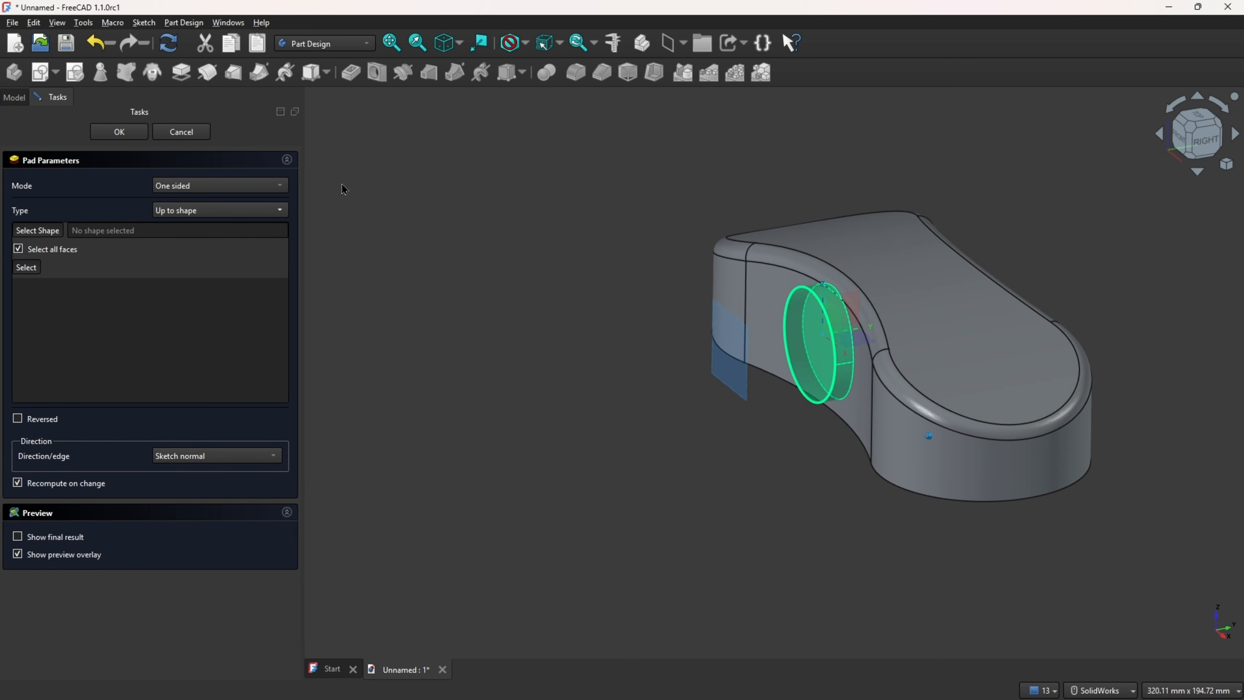
{"action": "left_click", "coordinate": [136, 142]}
Mirror only the side boss pad across the Base XZ-plane by transforming its tool shape
{"action": "middle_click_drag", "start_coordinate": [474, 149], "coordinate": [505, 156]}
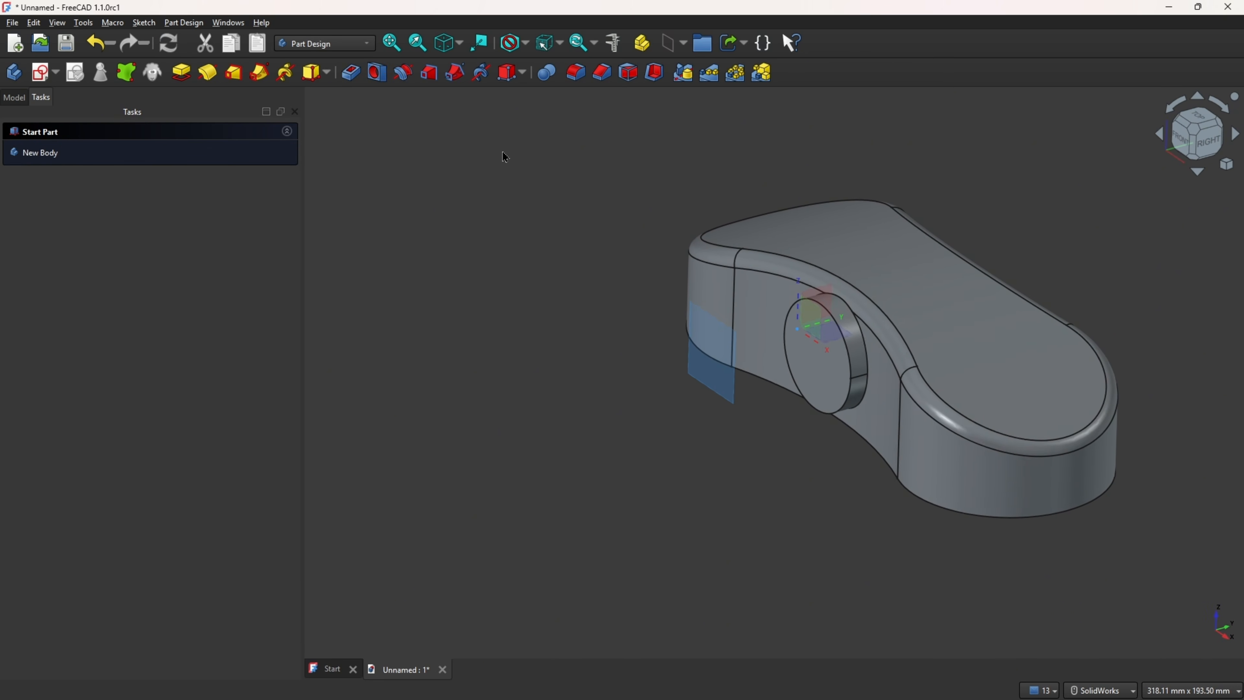
{"action": "middle_click_drag", "start_coordinate": [948, 275], "coordinate": [923, 282]}
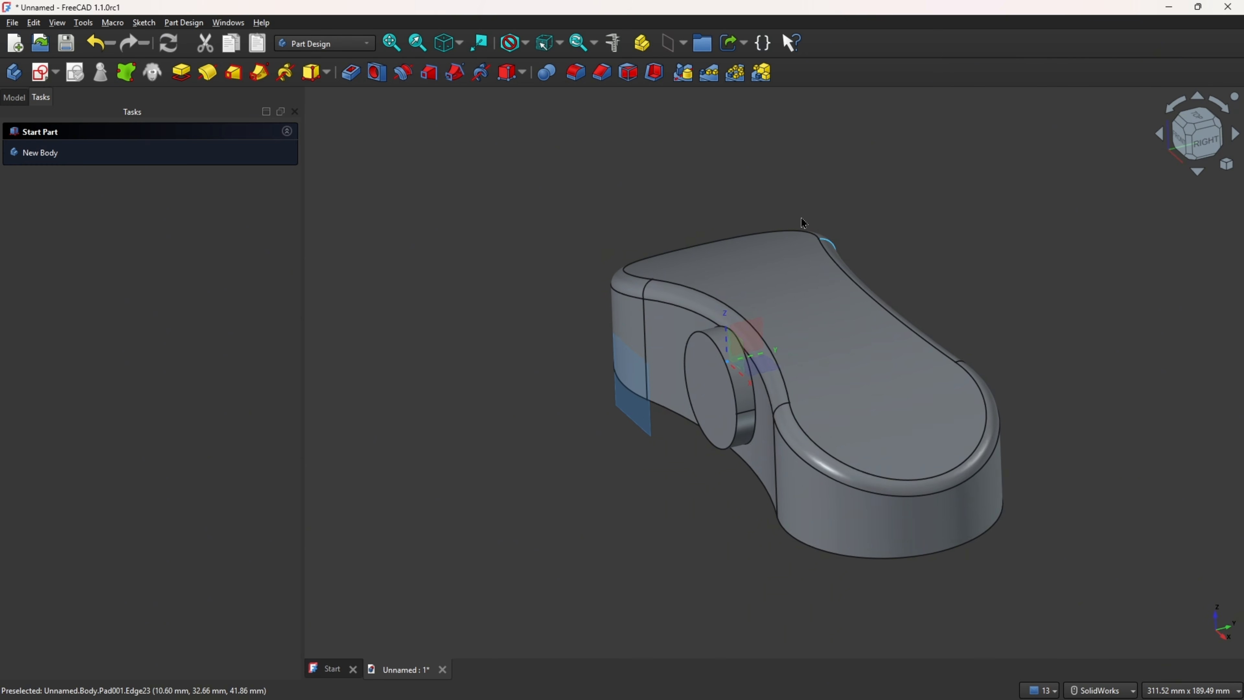
{"action": "left_click", "coordinate": [687, 77]}
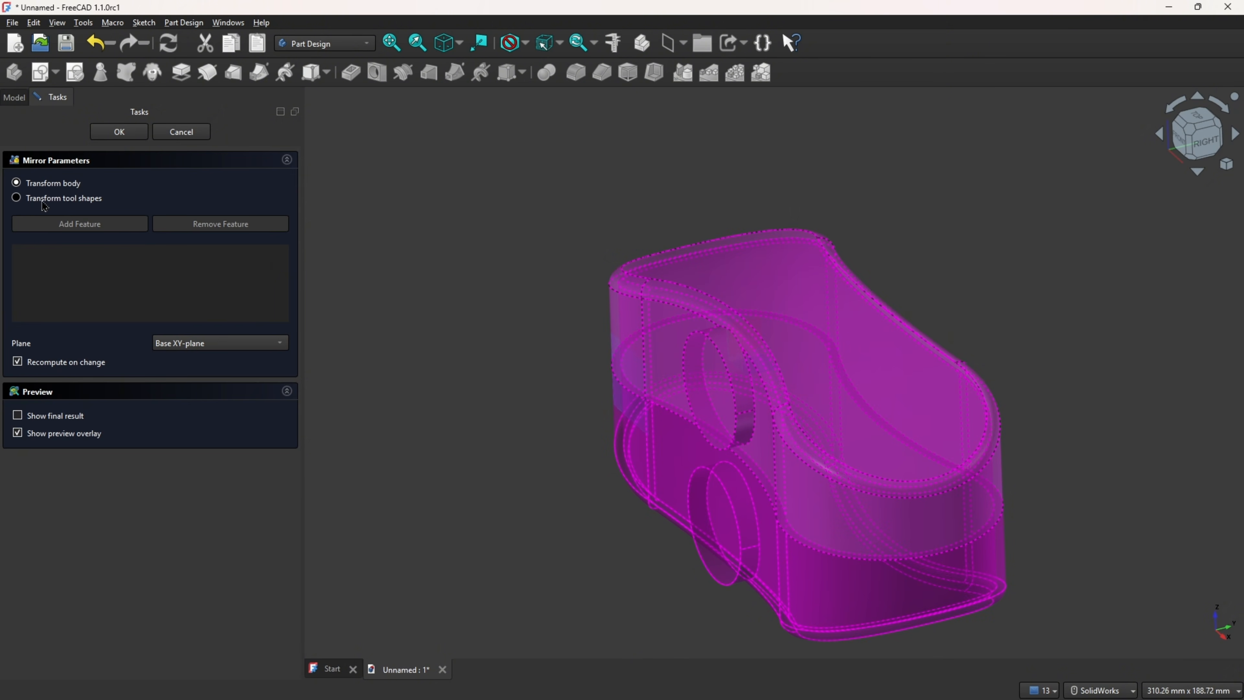
{"action": "left_click", "coordinate": [76, 200]}
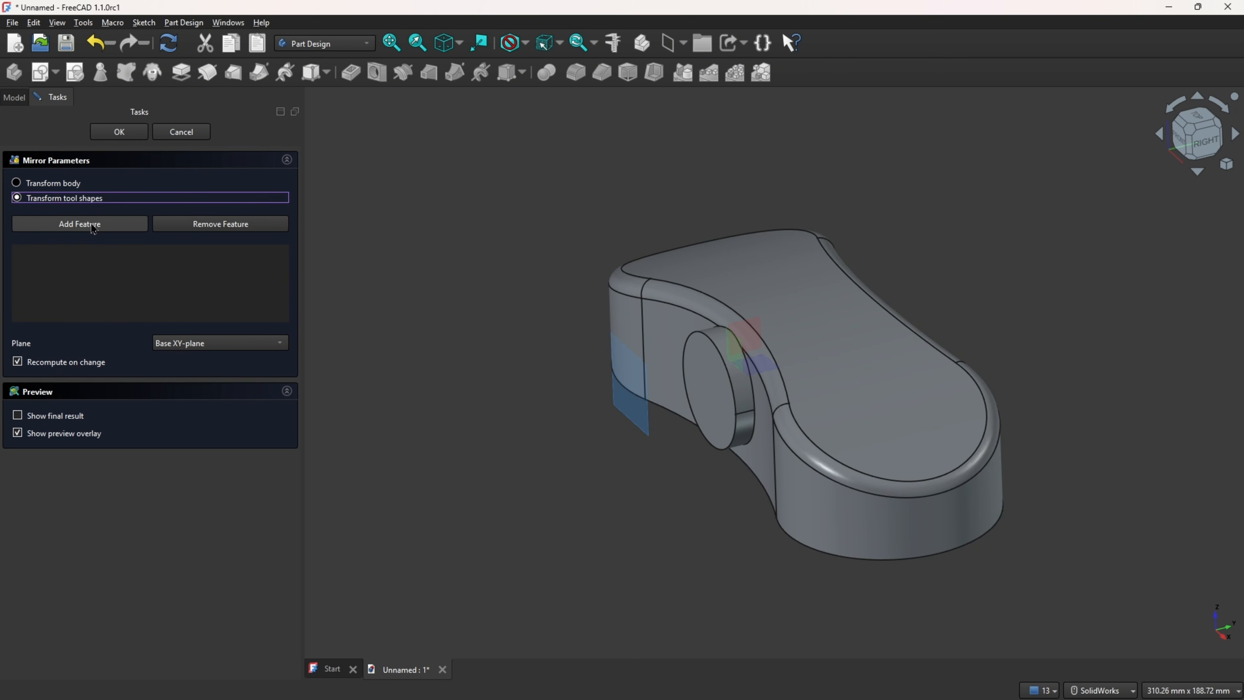
{"action": "left_click", "coordinate": [87, 225]}
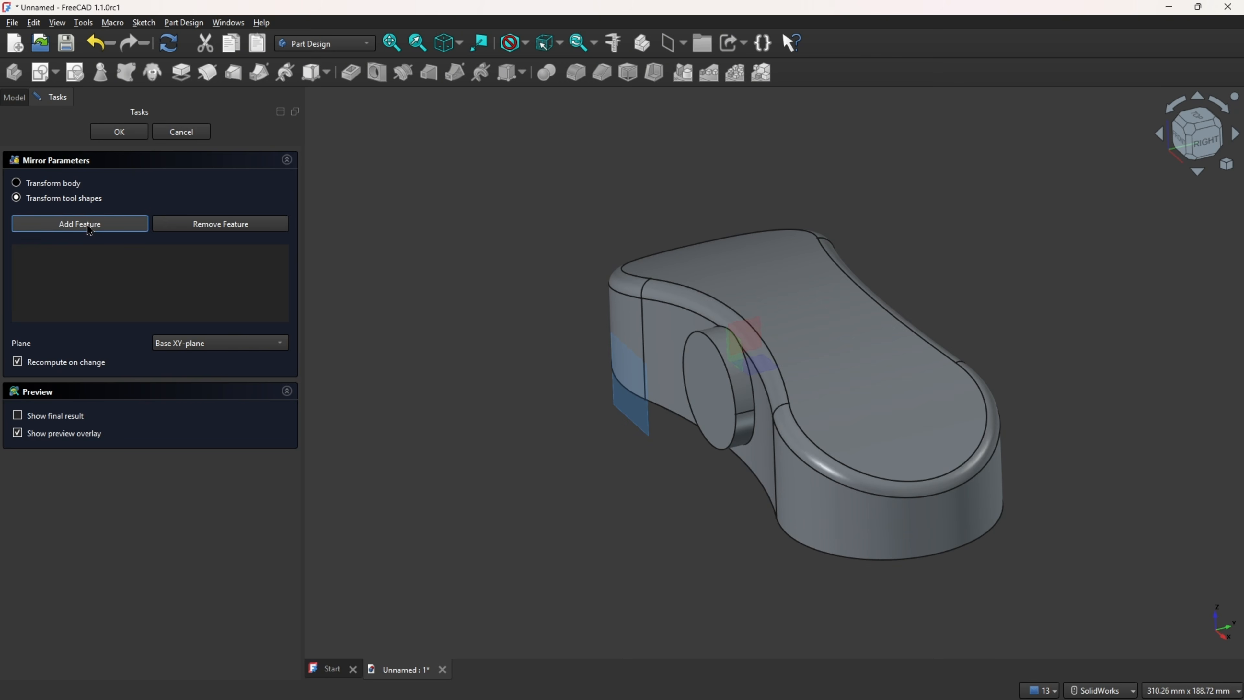
{"action": "left_click", "coordinate": [720, 385]}
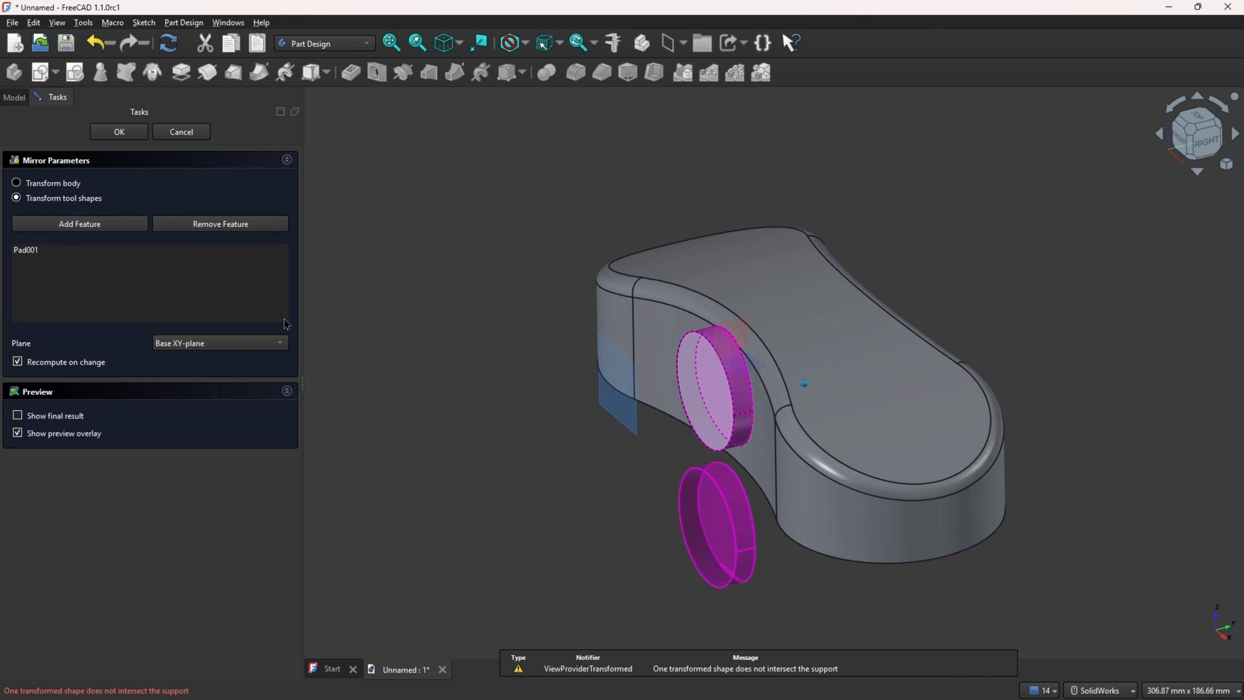
{"action": "left_click", "coordinate": [243, 349]}
{"action": "left_click", "coordinate": [235, 375]}
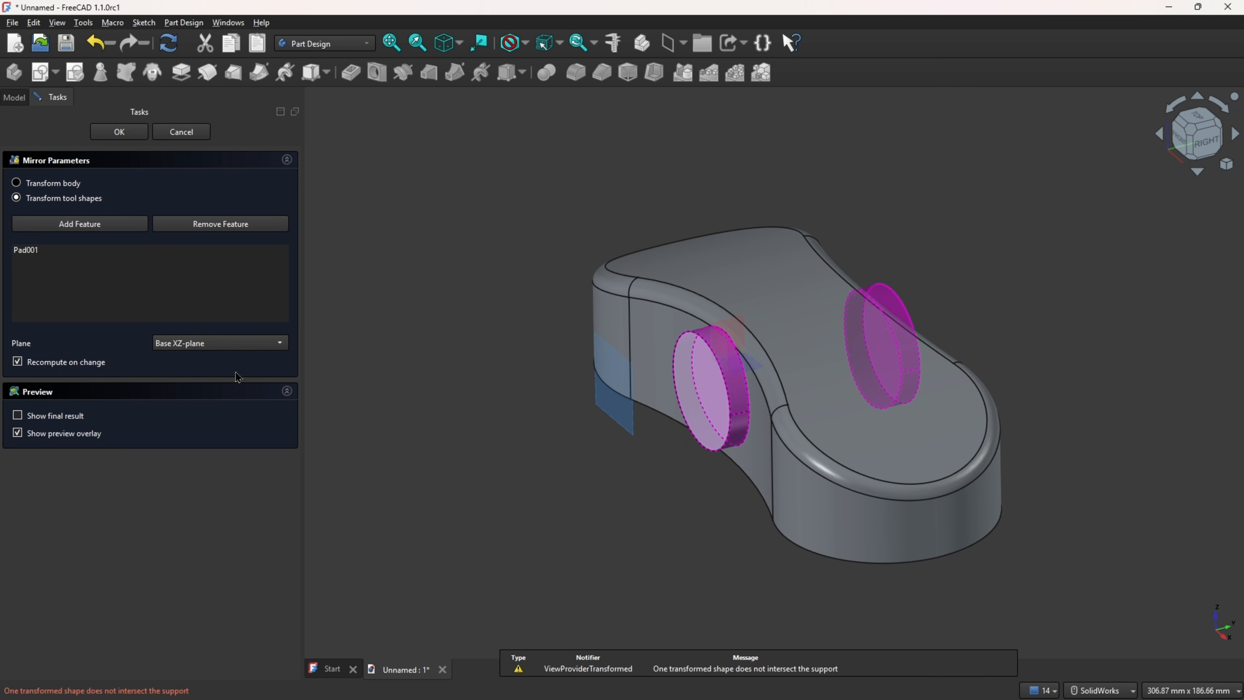
{"action": "left_click", "coordinate": [127, 140]}
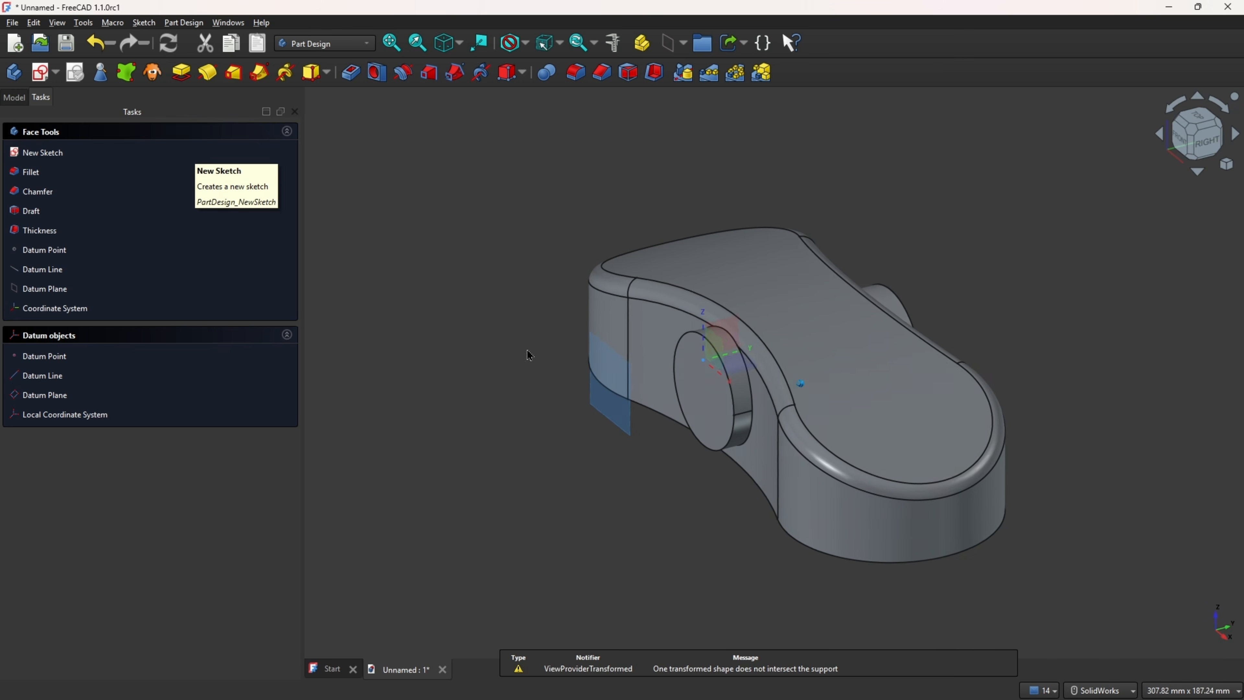
Start a sketch on the front side boss's end face and project that face's outline as external geometry
{"action": "middle_click_drag", "start_coordinate": [527, 351], "coordinate": [760, 399]}
{"action": "left_click", "coordinate": [760, 398]}
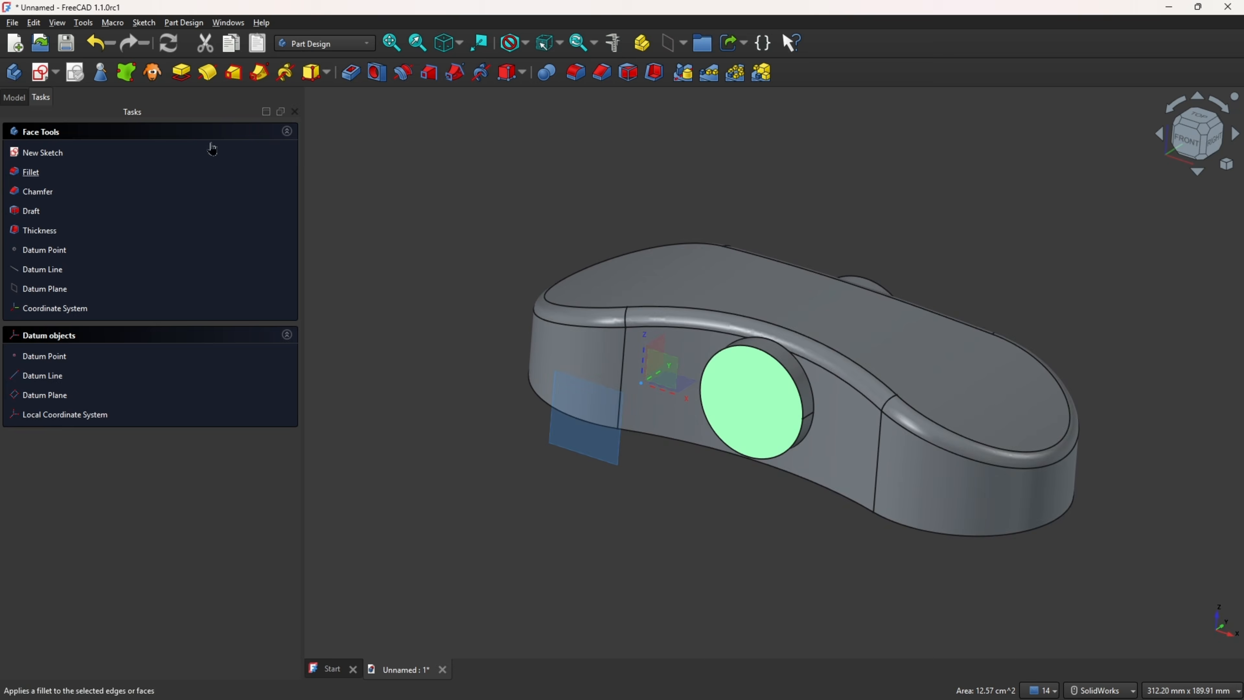
{"action": "left_click", "coordinate": [42, 74]}
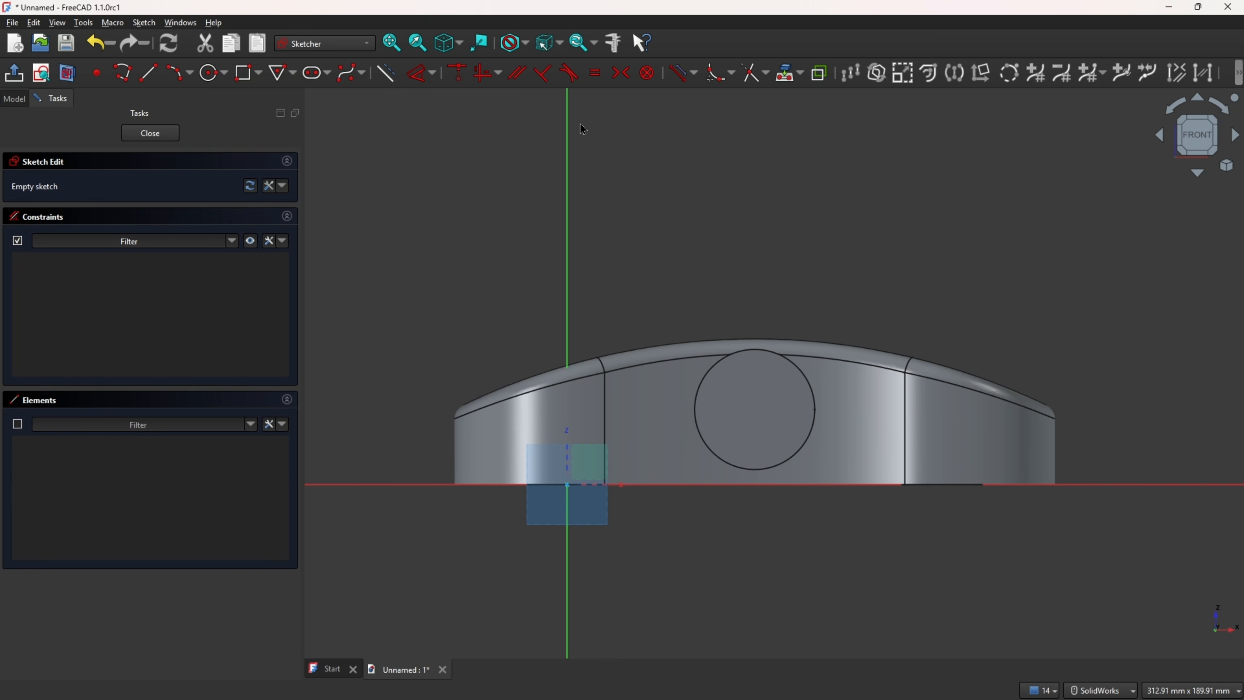
{"action": "left_click", "coordinate": [787, 74]}
{"action": "left_click", "coordinate": [765, 388]}
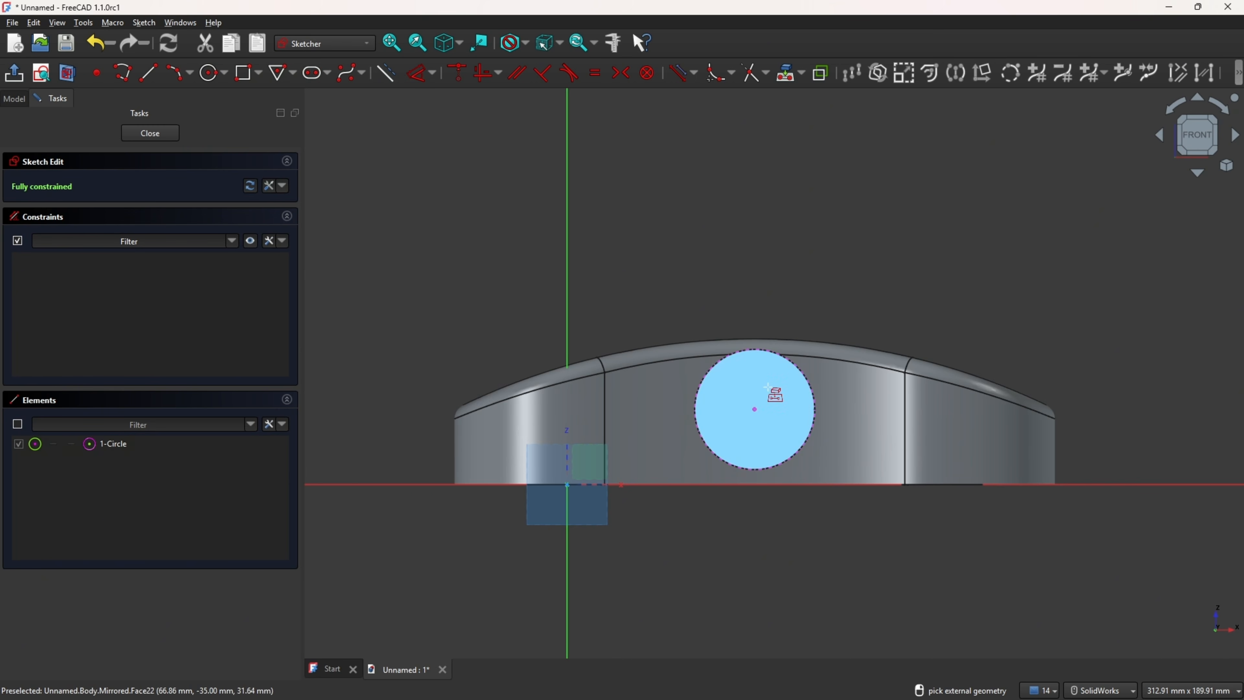
Draw a 34 mm diameter circle centred on the projected boss outline
{"action": "left_click", "coordinate": [211, 73]}
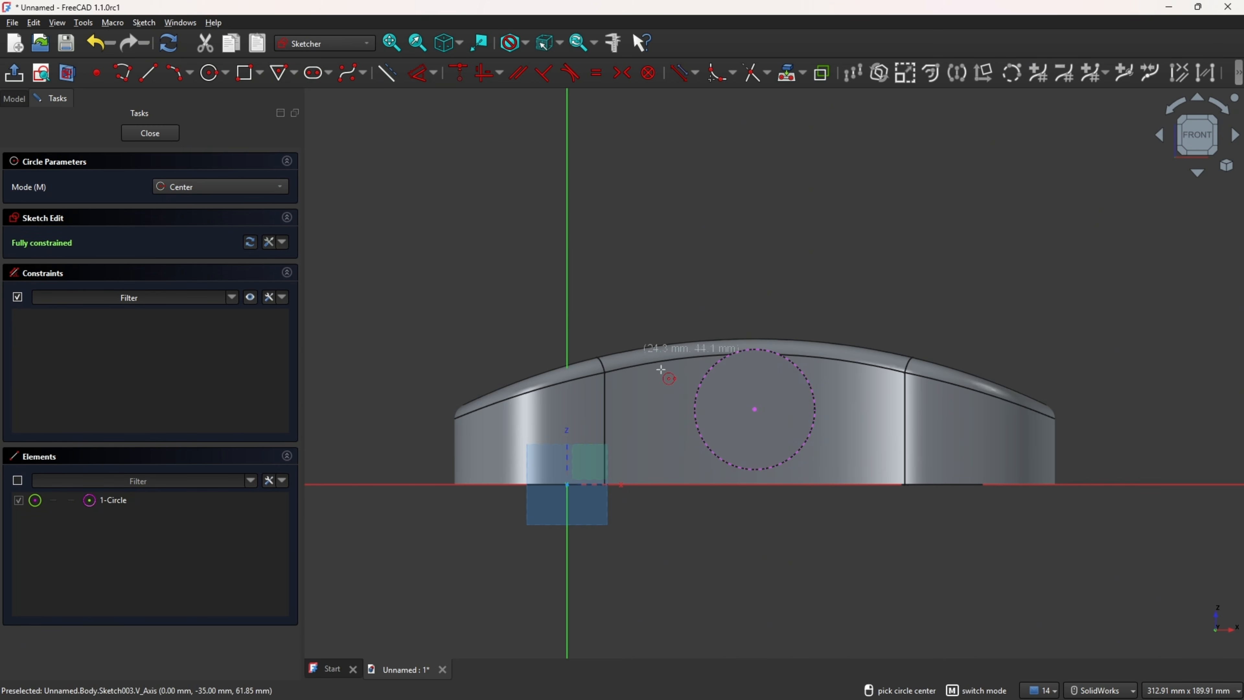
{"action": "left_click", "coordinate": [755, 409]}
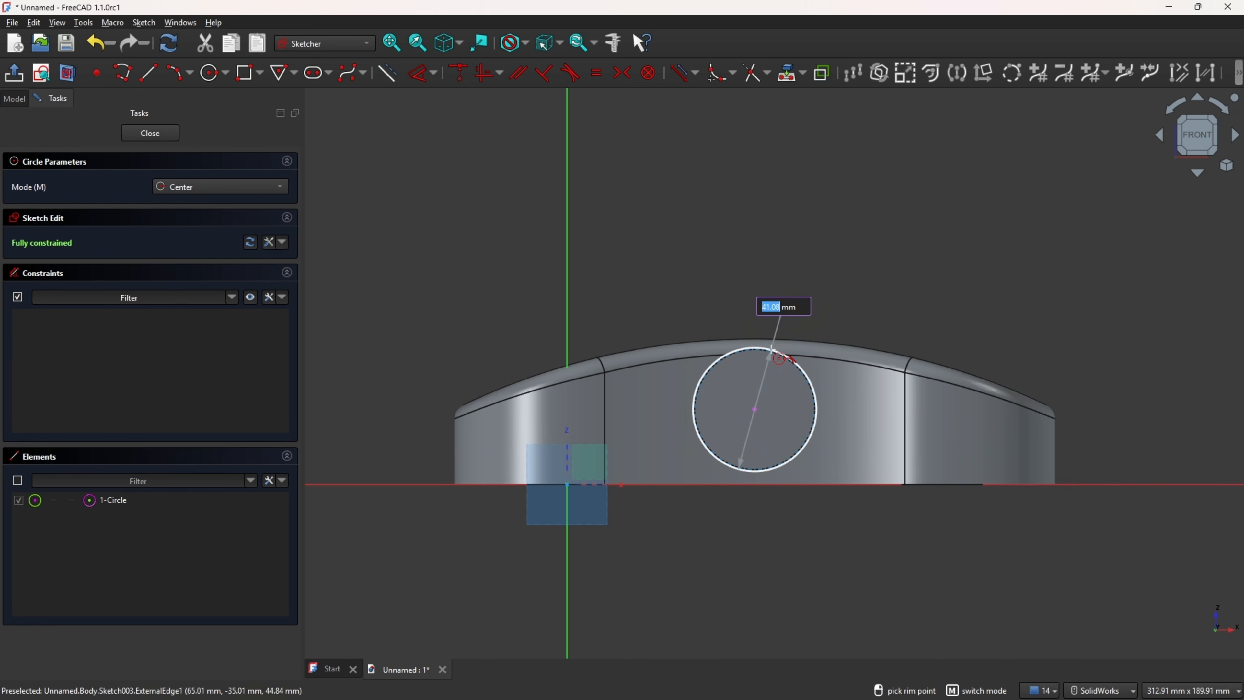
{"action": "type", "text": "34"}
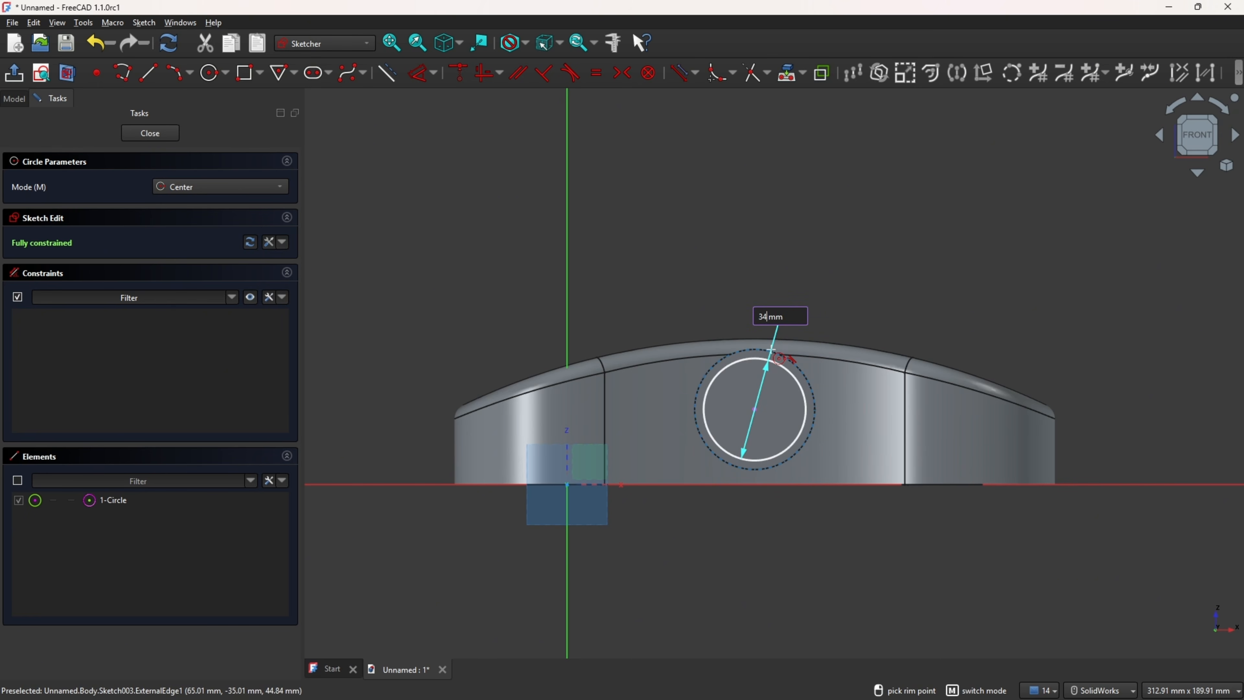
{"action": "key", "text": "Return"}
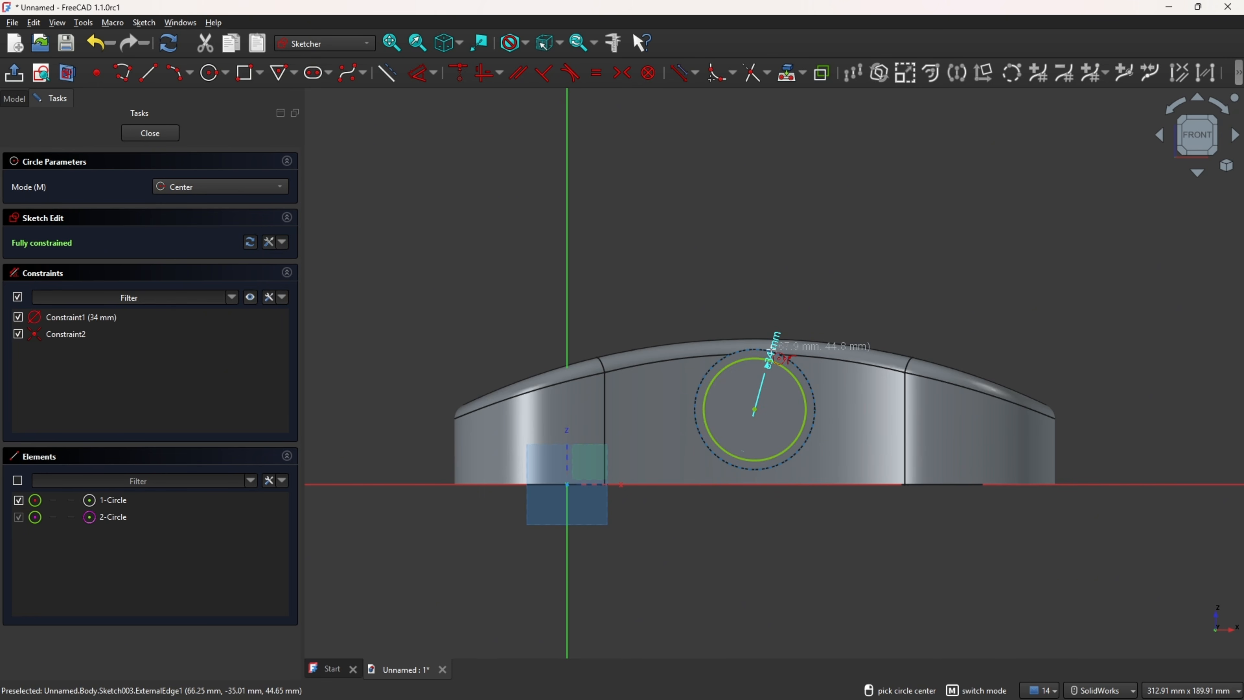
Close the sketch and pocket the 34 mm circle one-sided through all, cutting both side bosses
{"action": "left_click", "coordinate": [13, 81]}
{"action": "left_click", "coordinate": [352, 73]}
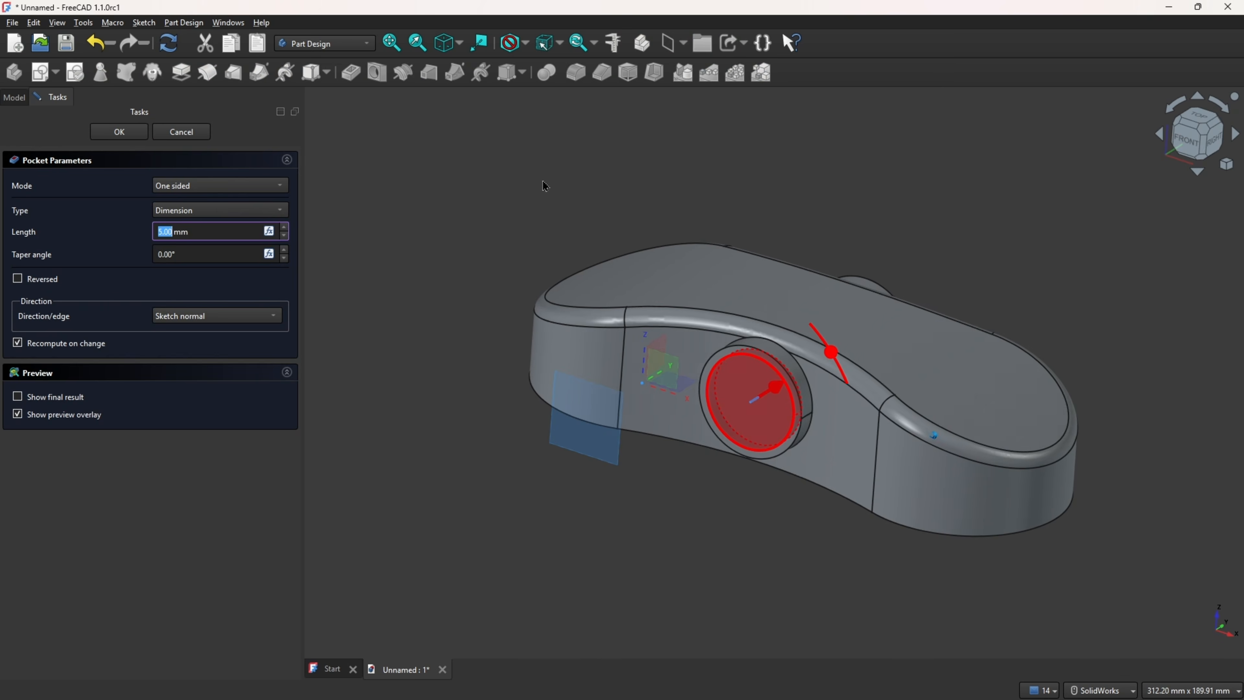
{"action": "left_click", "coordinate": [237, 211]}
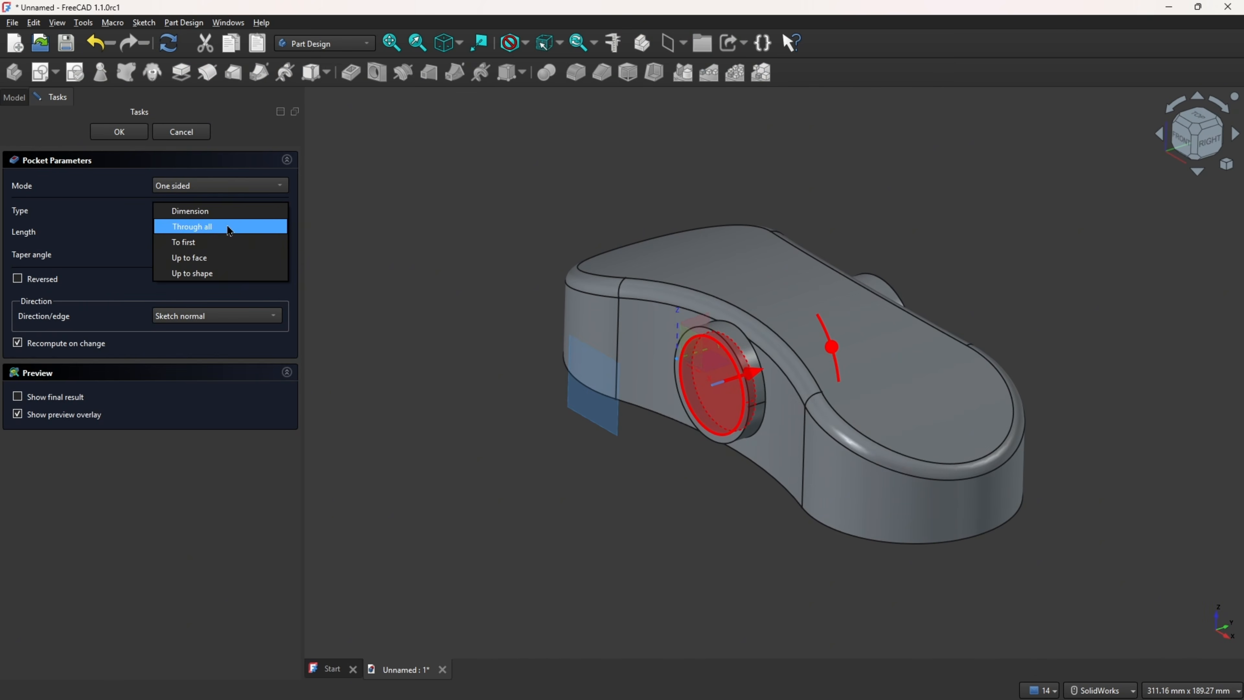
{"action": "left_click", "coordinate": [226, 225]}
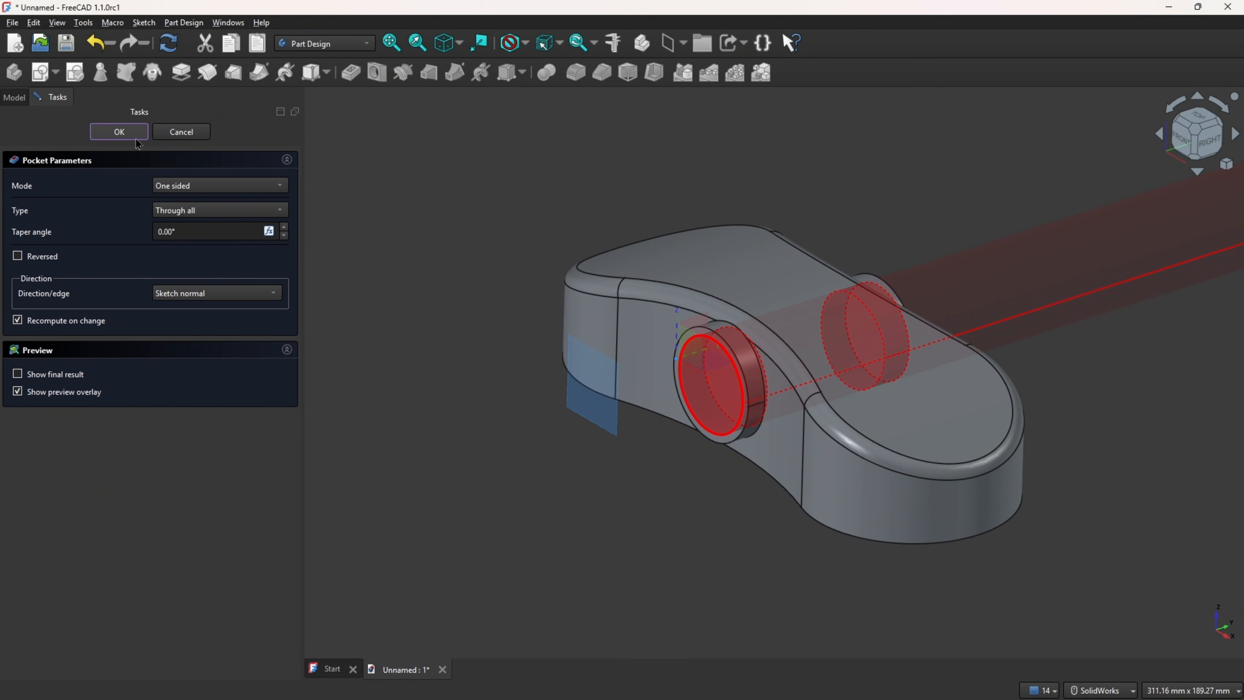
{"action": "left_click", "coordinate": [120, 132]}
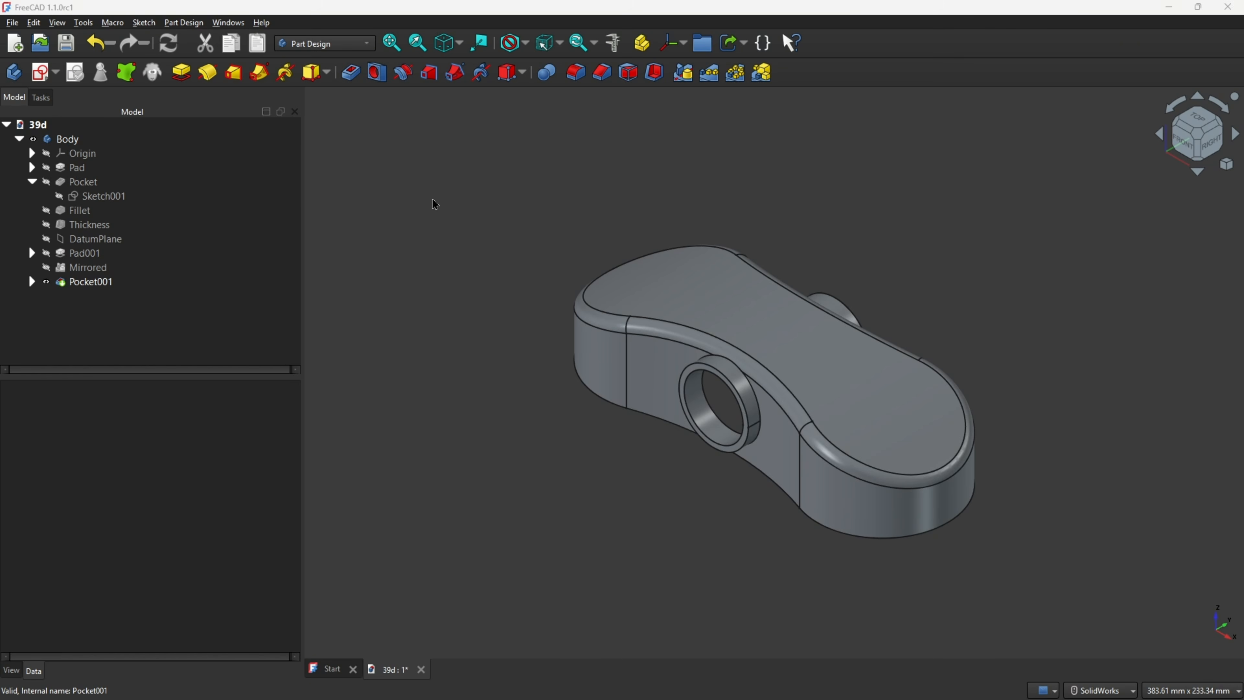
Fillet the edges where both side bosses meet the body with a 5 mm radius
{"action": "left_click", "coordinate": [575, 73]}
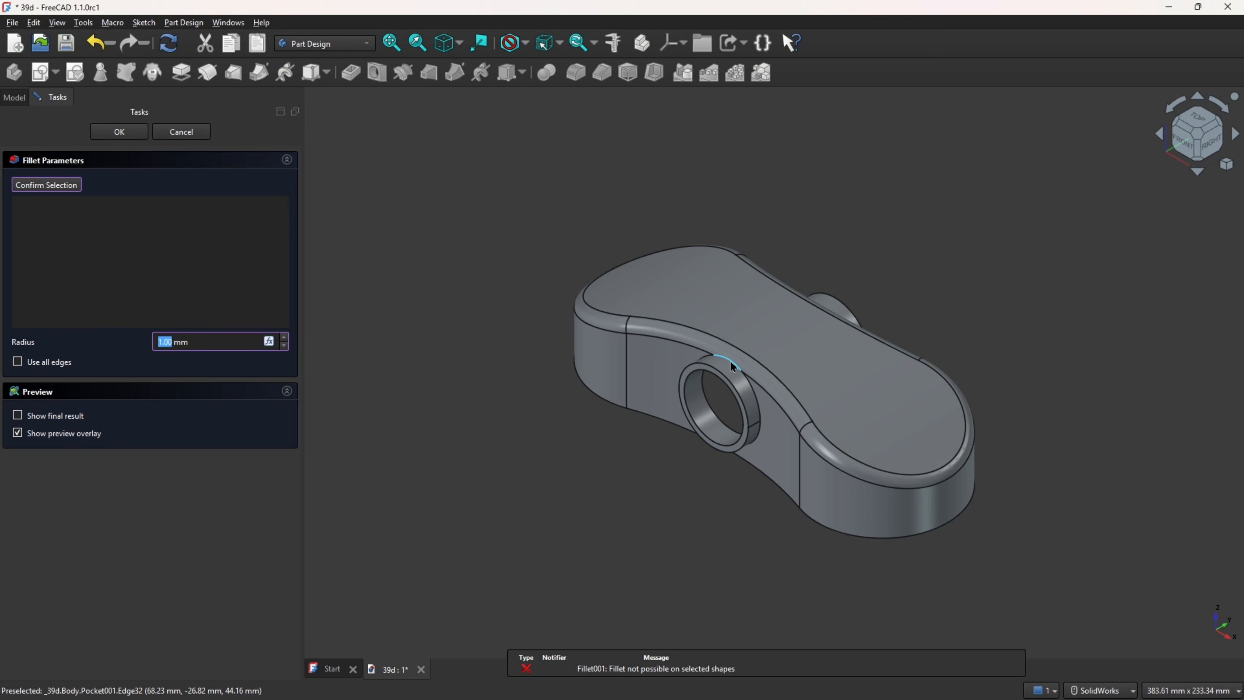
{"action": "left_click", "coordinate": [732, 366]}
{"action": "mouse_move", "coordinate": [854, 326]}
{"action": "middle_mouse_down"}
{"action": "mouse_move", "coordinate": [920, 297]}
{"action": "mouse_move", "coordinate": [854, 334]}
{"action": "mouse_move", "coordinate": [843, 379]}
{"action": "middle_mouse_up"}
{"action": "scroll", "coordinate": [920, 297], "scroll_direction": "up", "scroll_amount": 3}
{"action": "left_click", "coordinate": [843, 379]}
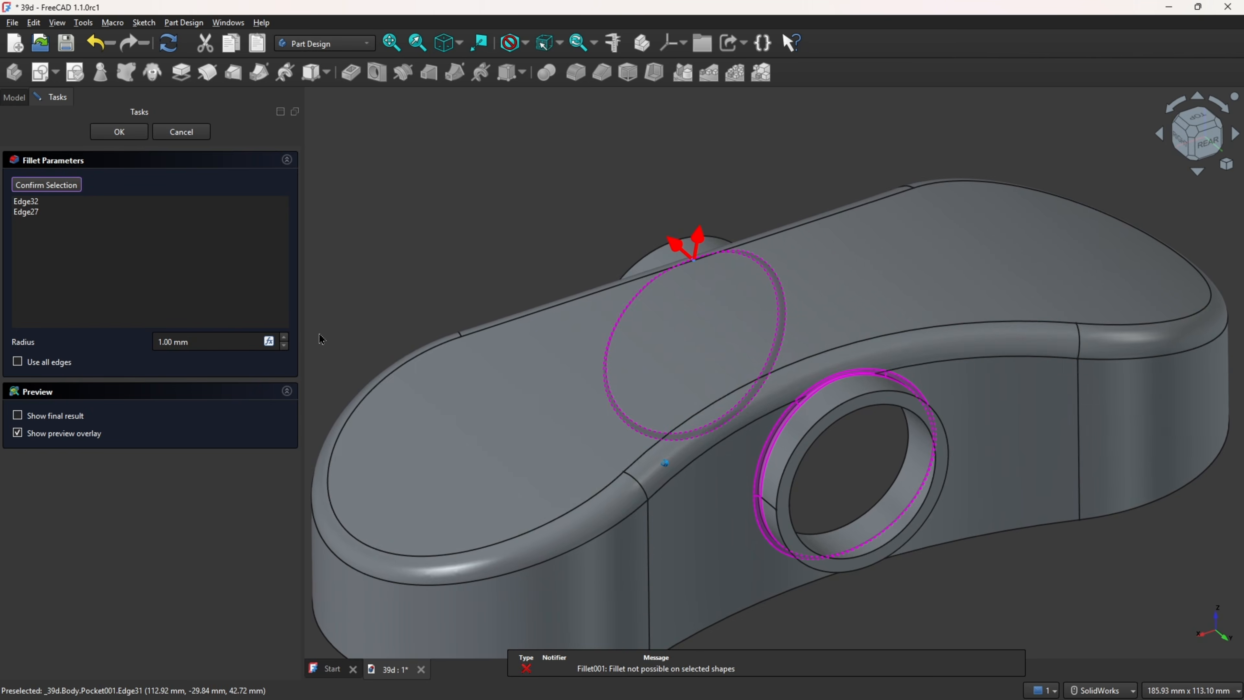
{"action": "middle_click_drag", "start_coordinate": [320, 342], "coordinate": [103, 338]}
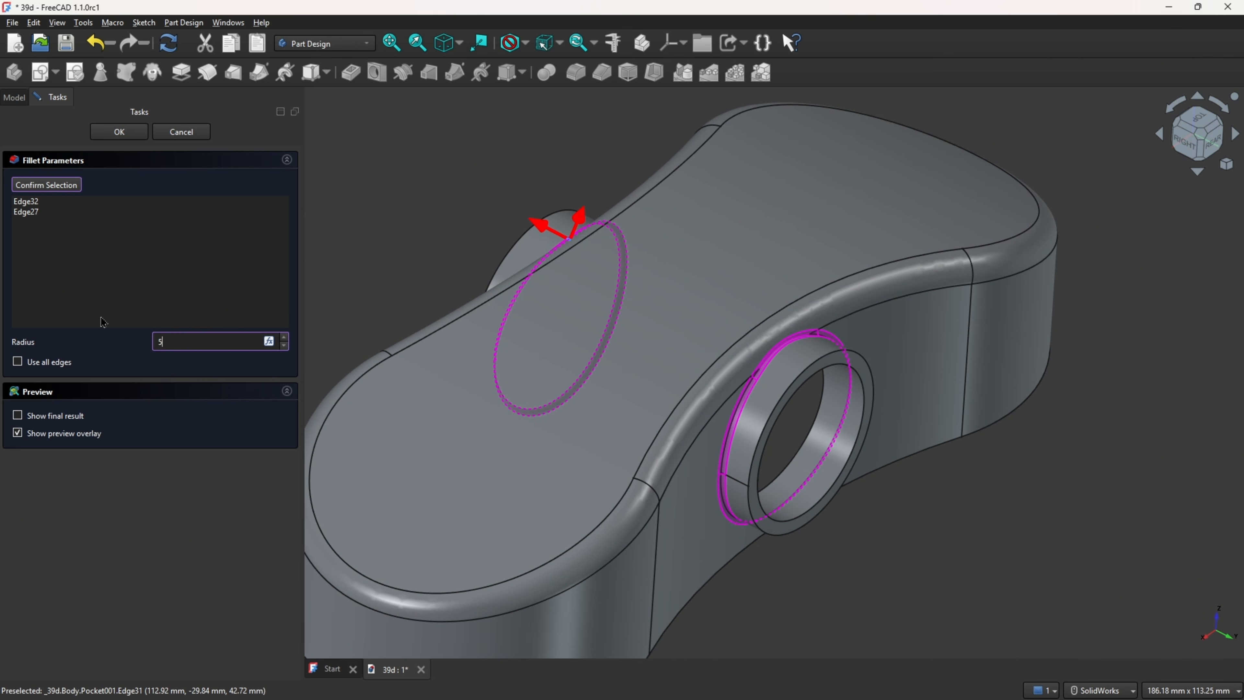
{"action": "key", "text": "Return"}
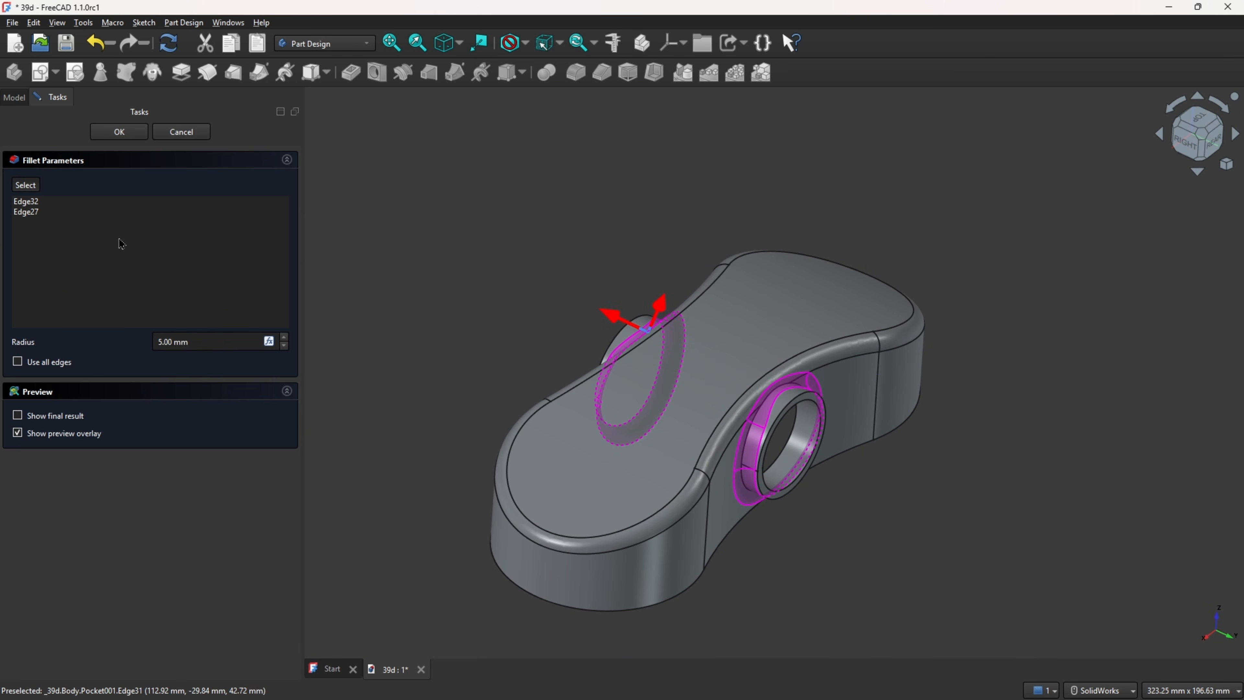
{"action": "left_click", "coordinate": [120, 131]}
{"action": "key", "text": "0"}
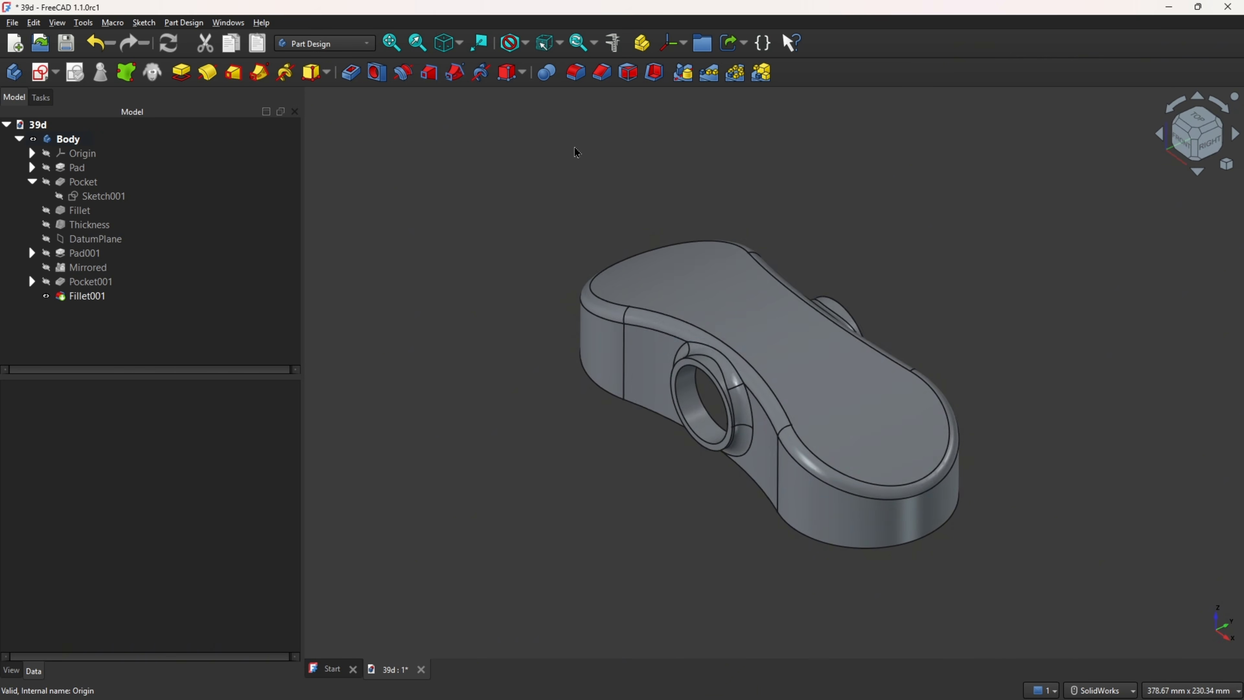
Switch to Draw 36_1.pdf and mark the upper boss's top edge, the base line and the 50 height dimension in the front view
{"action": "key", "text": "alt+Tab"}
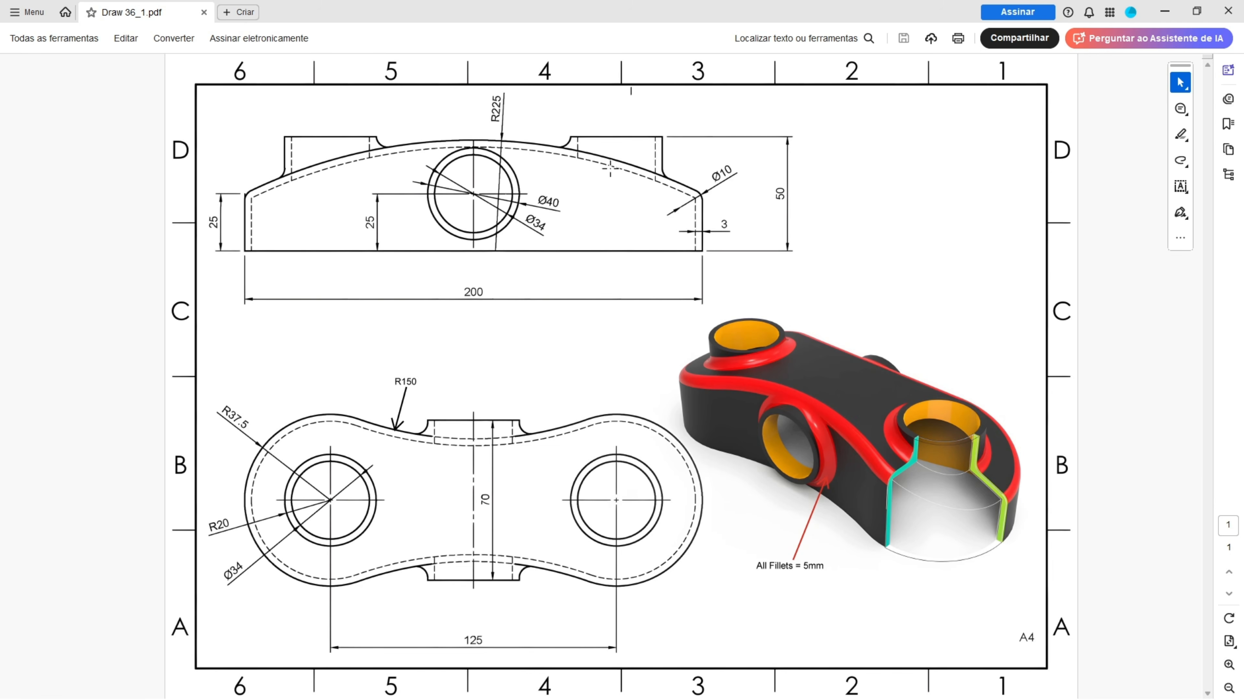
{"action": "left_click", "coordinate": [1181, 160]}
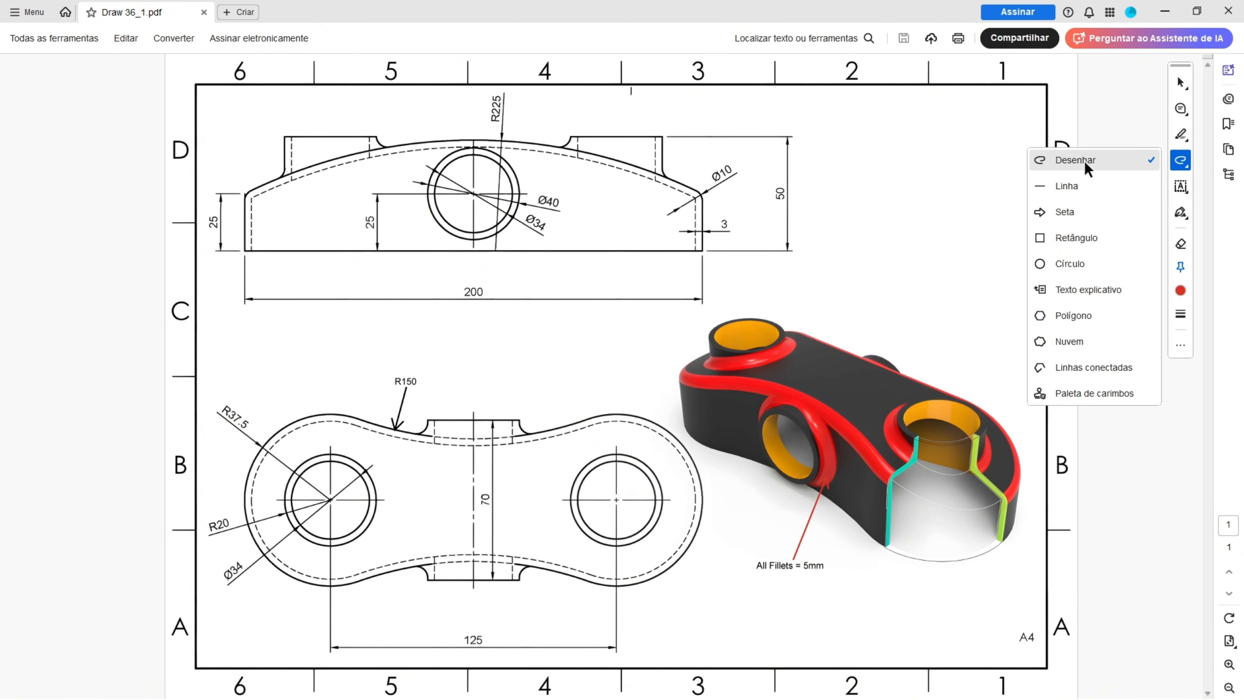
{"action": "mouse_move", "coordinate": [563, 133]}
{"action": "left_mouse_down"}
{"action": "mouse_move", "coordinate": [649, 131]}
{"action": "mouse_move", "coordinate": [578, 143]}
{"action": "left_mouse_up"}
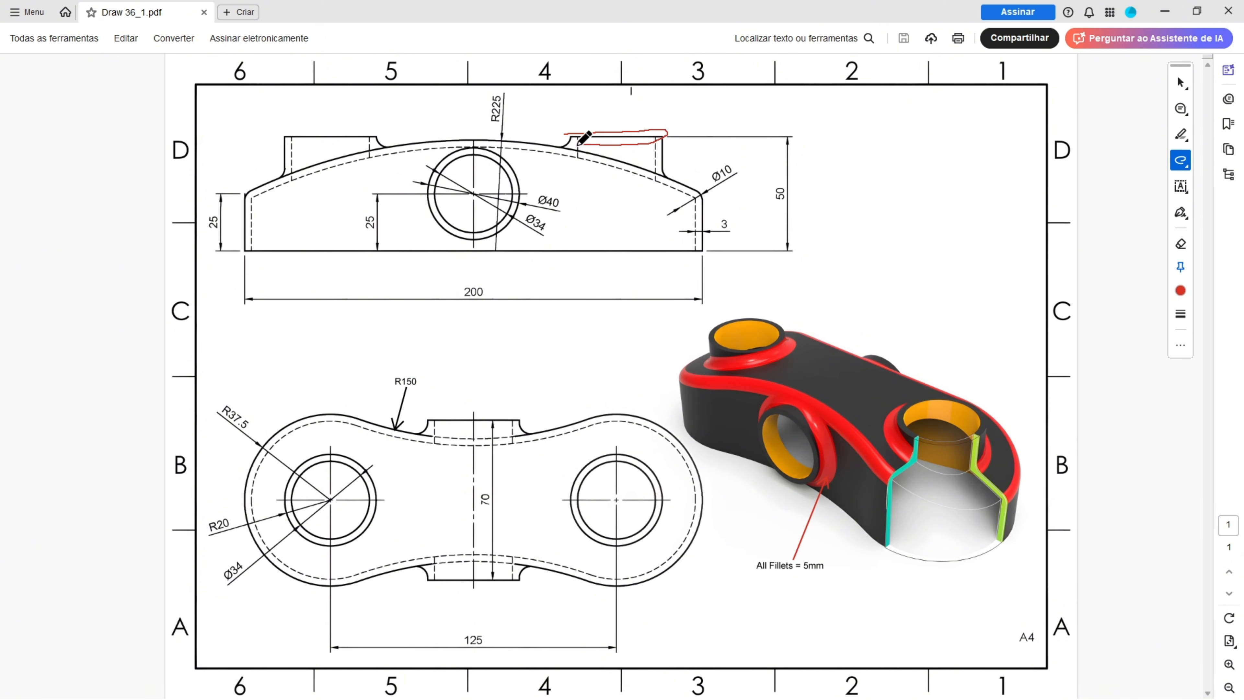
{"action": "left_click_drag", "start_coordinate": [448, 253], "coordinate": [507, 252]}
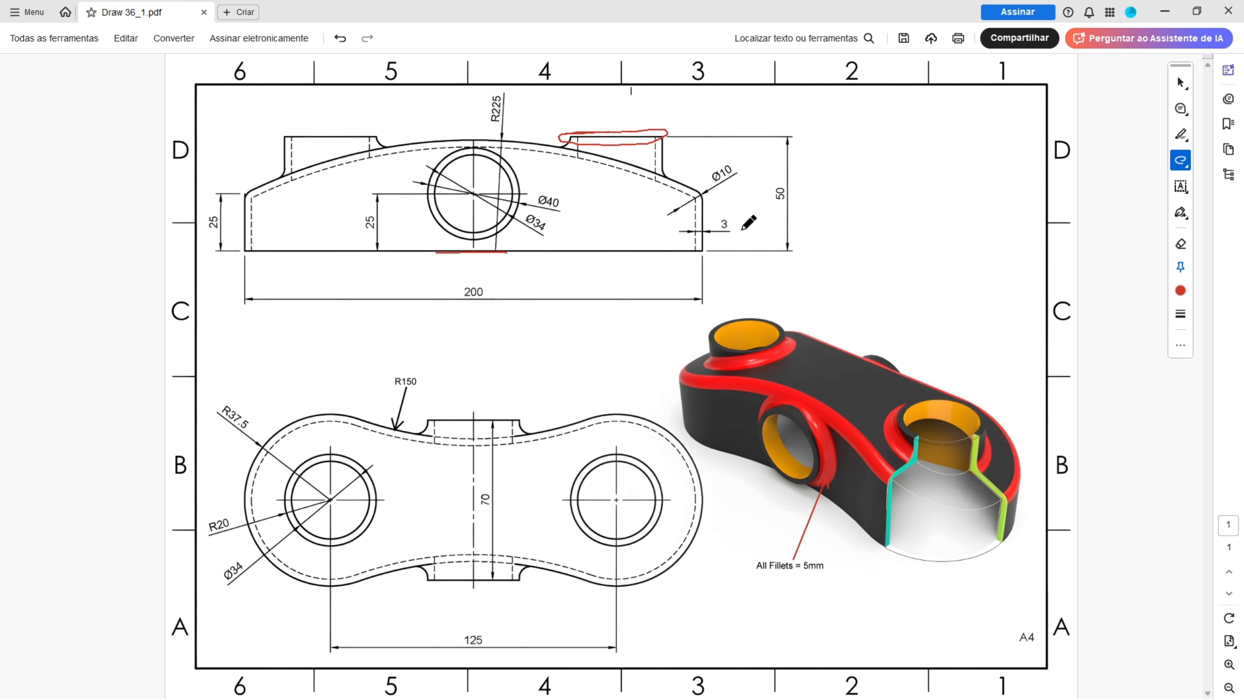
{"action": "mouse_move", "coordinate": [771, 199]}
{"action": "left_mouse_down"}
{"action": "mouse_move", "coordinate": [795, 180]}
{"action": "mouse_move", "coordinate": [760, 183]}
{"action": "left_mouse_up"}
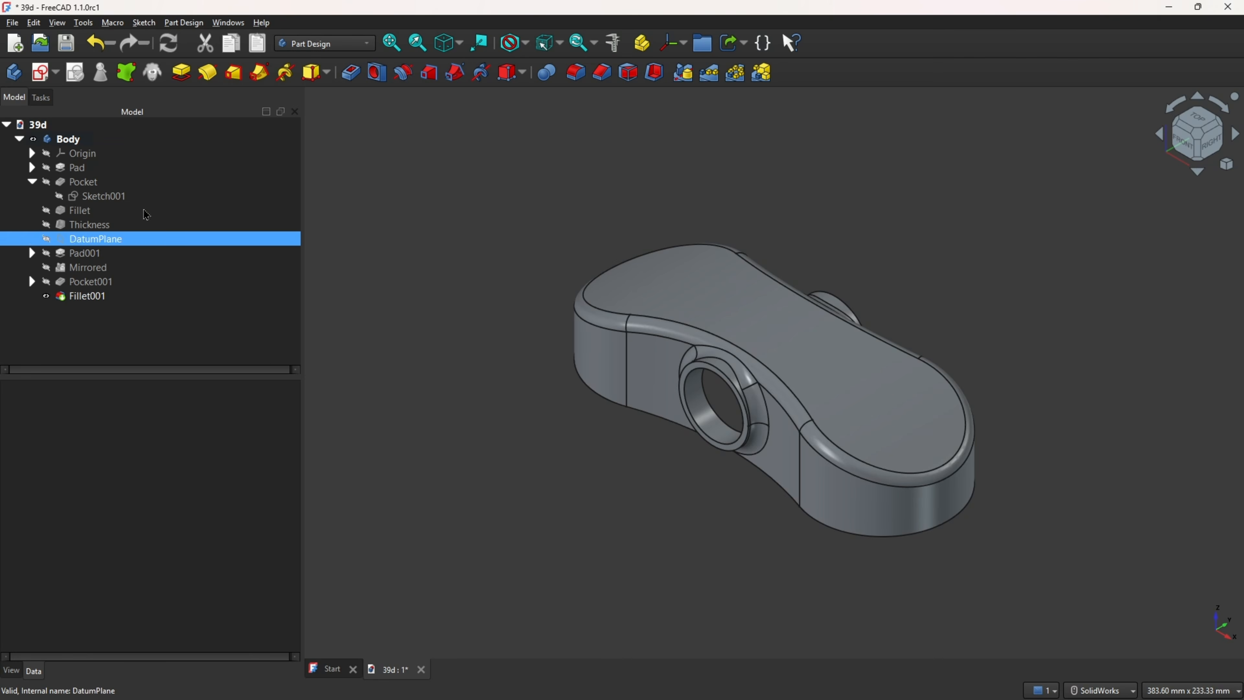
Back in FreeCAD, create a datum plane offset 50 mm in Z from the XY-plane and start a sketch on it
{"action": "left_click", "coordinate": [67, 155]}
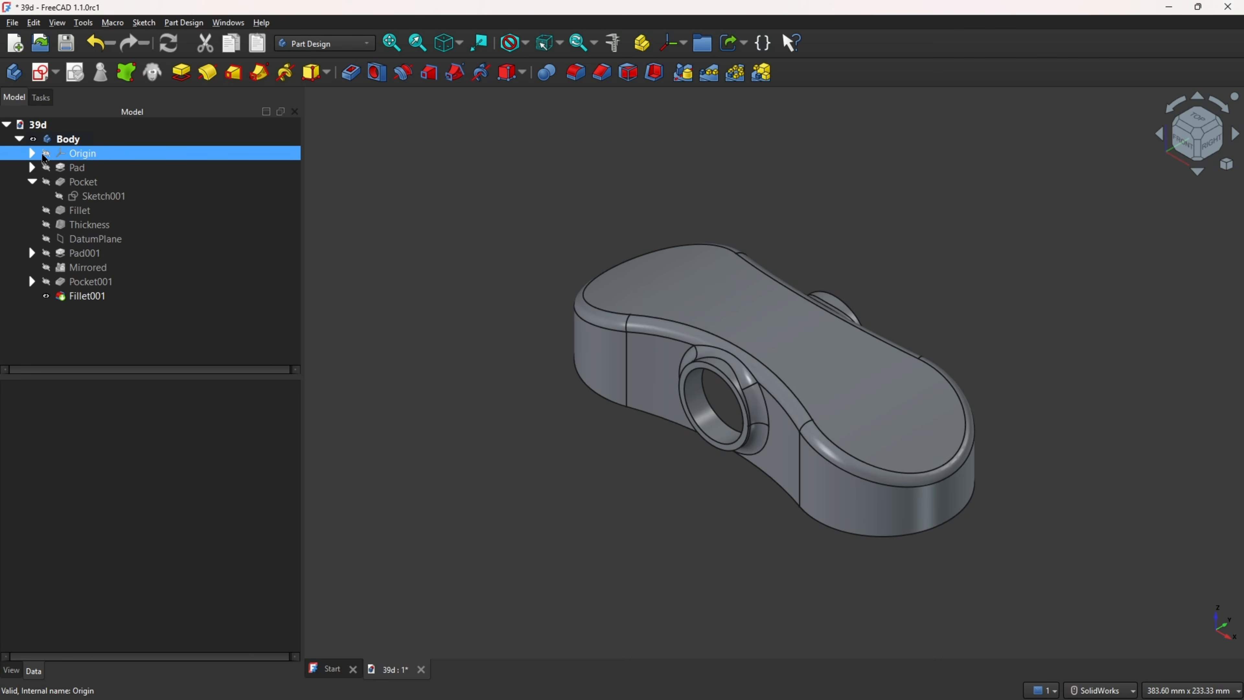
{"action": "left_click", "coordinate": [369, 122]}
{"action": "middle_click_drag", "start_coordinate": [517, 253], "coordinate": [730, 515]}
{"action": "left_click", "coordinate": [740, 440]}
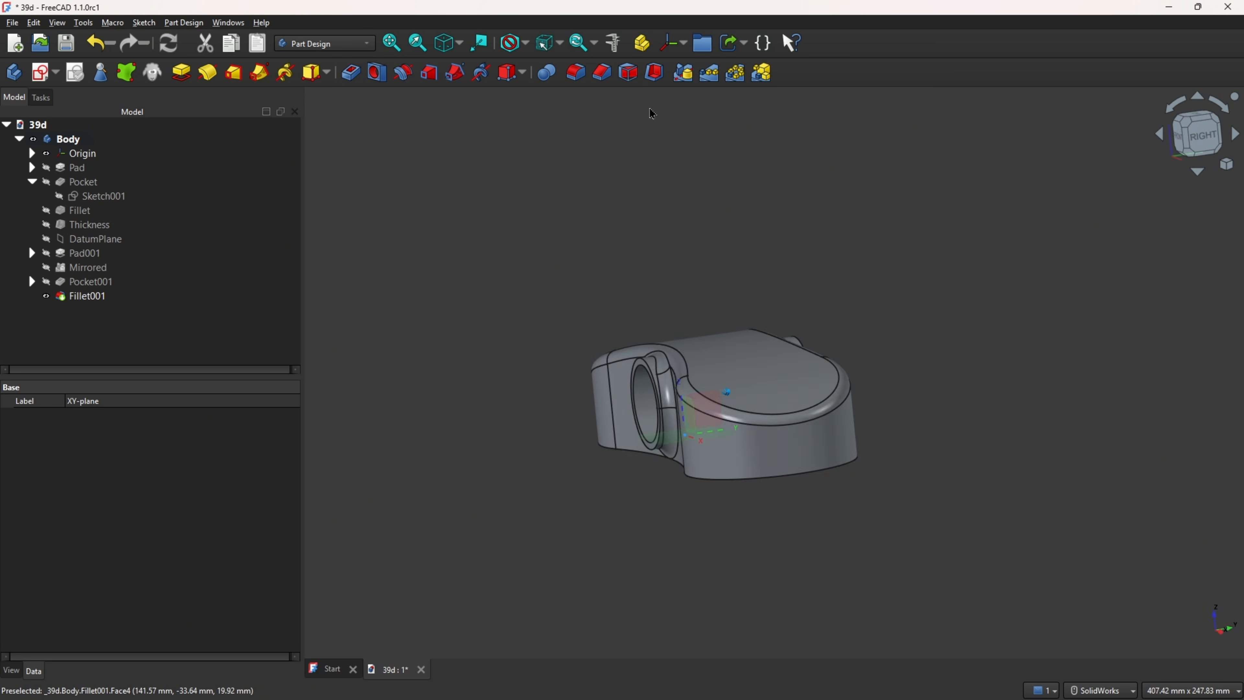
{"action": "left_click", "coordinate": [683, 46]}
{"action": "left_click", "coordinate": [691, 82]}
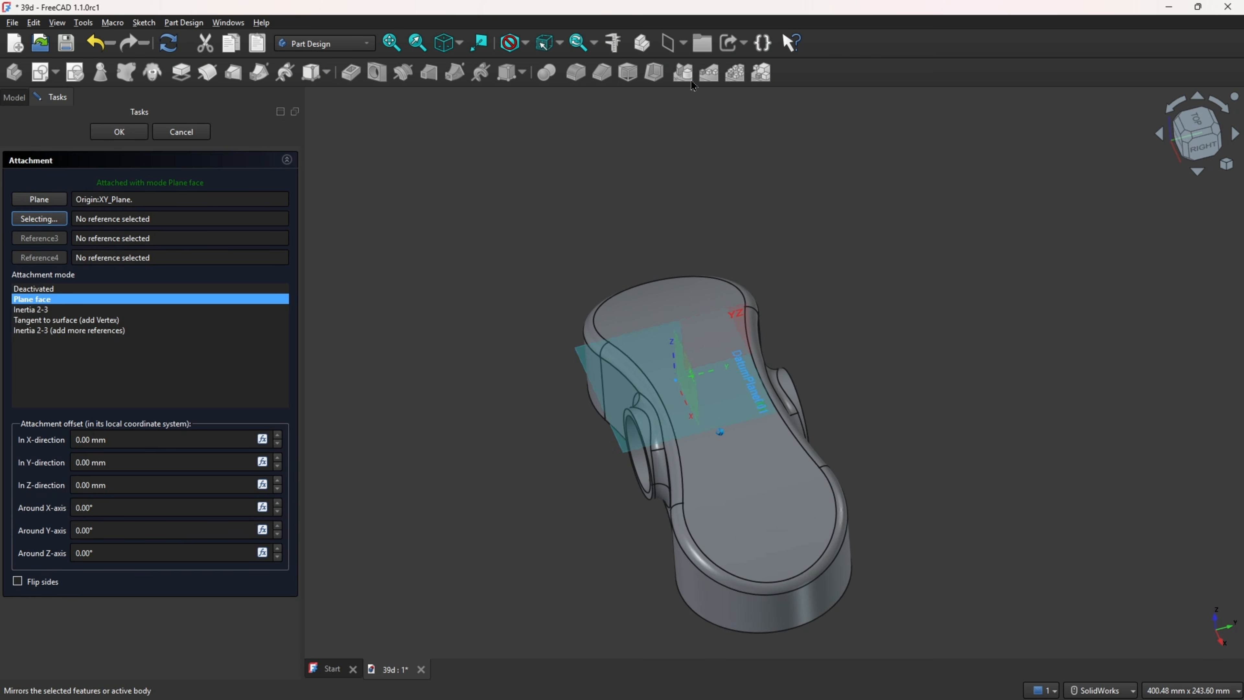
{"action": "double_click", "coordinate": [151, 491]}
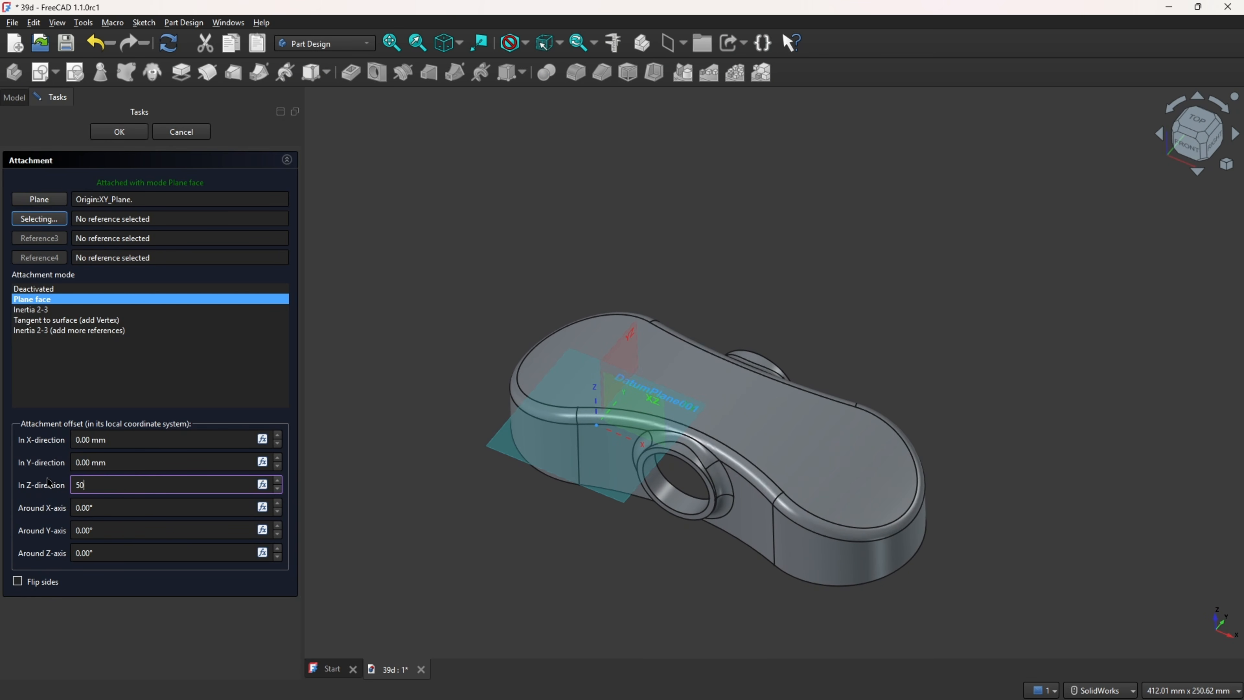
{"action": "type", "text": "50"}
{"action": "left_click", "coordinate": [110, 385]}
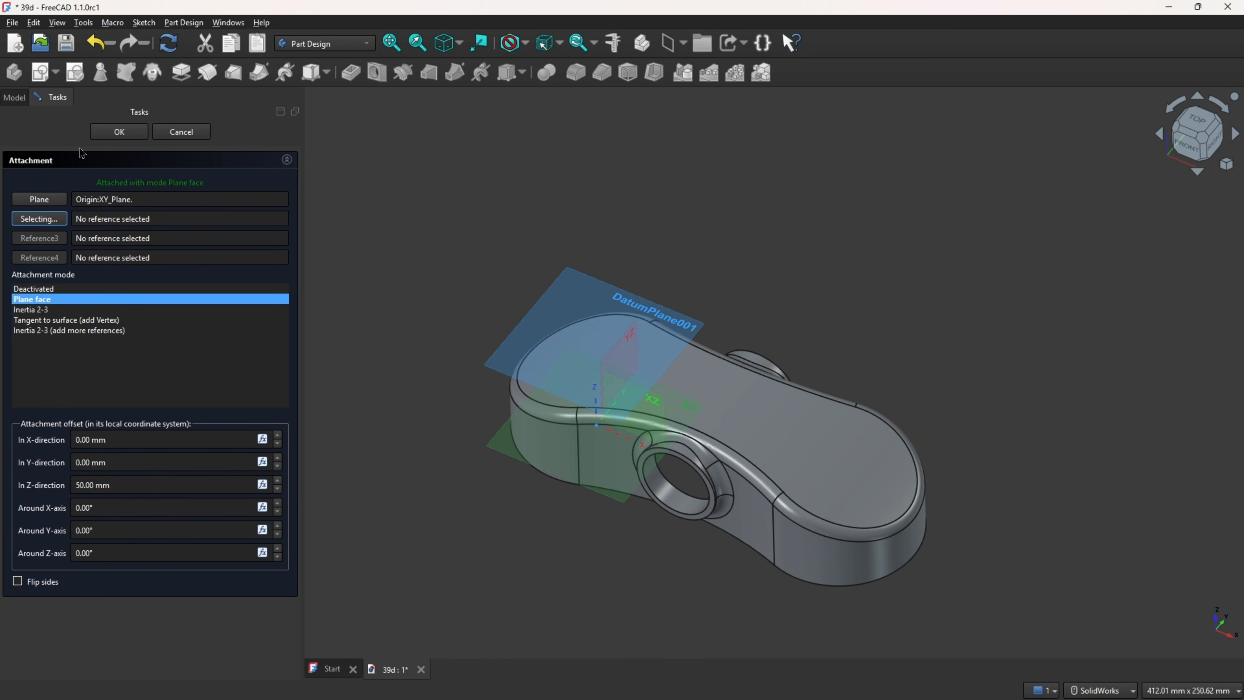
{"action": "left_click", "coordinate": [119, 131]}
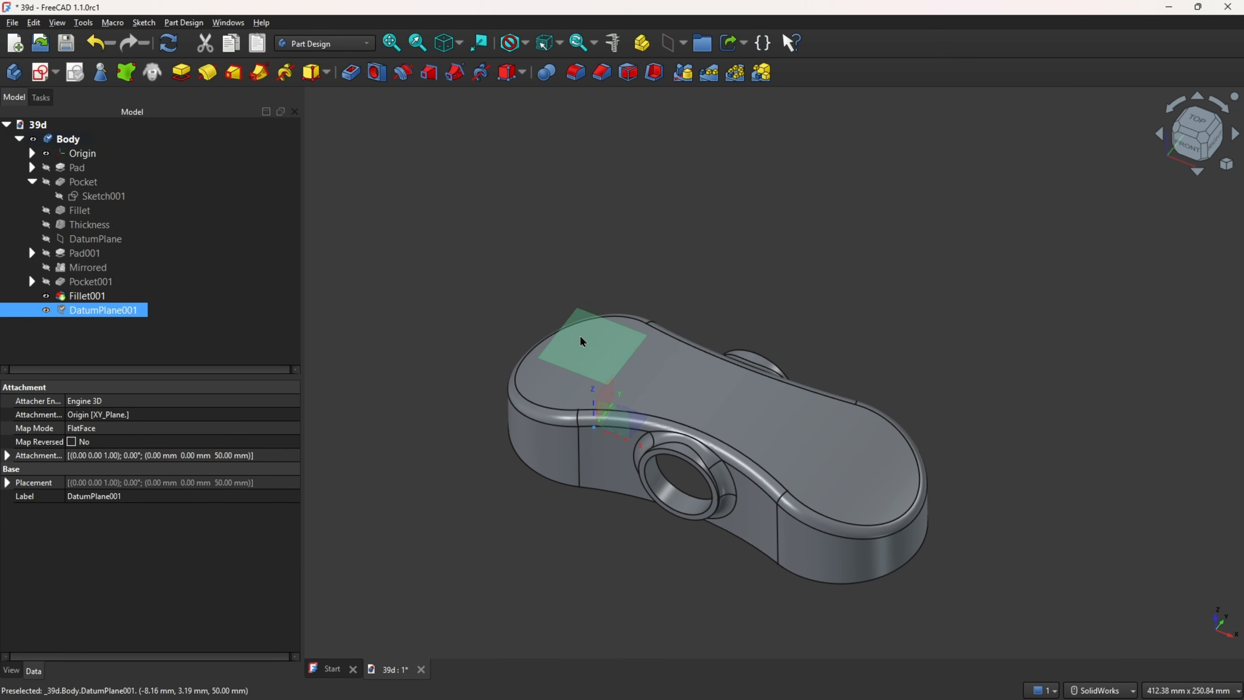
{"action": "left_click", "coordinate": [41, 73]}
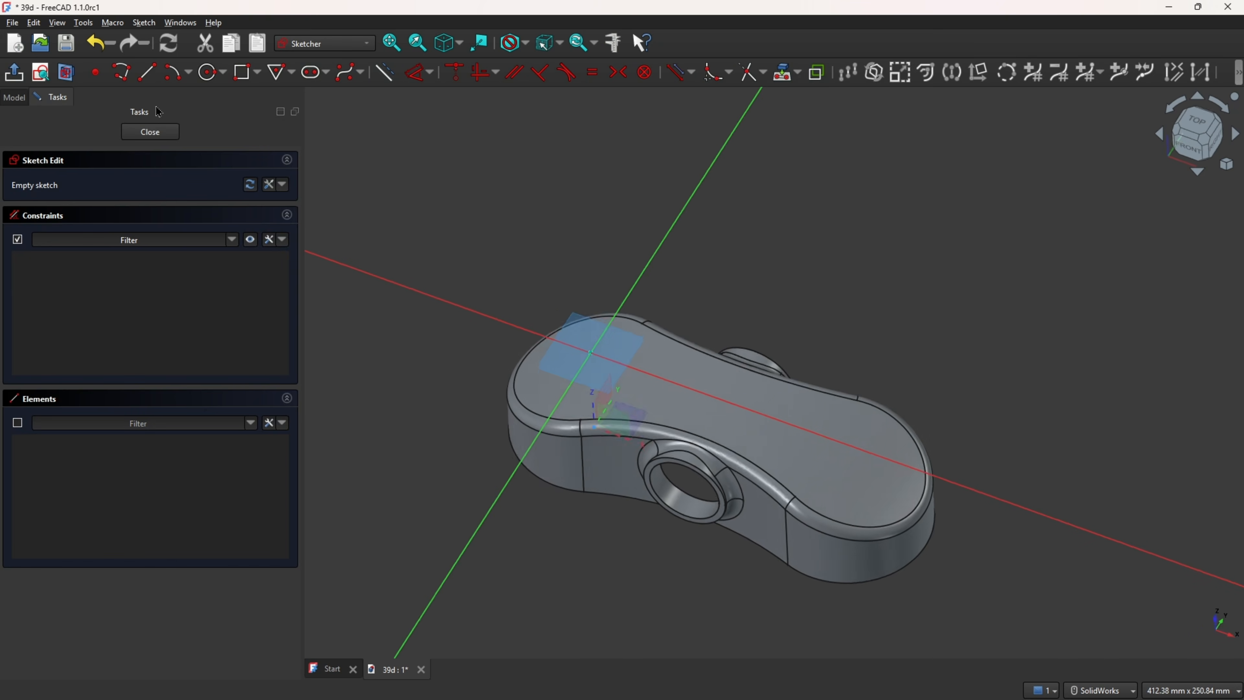
Switch to Draw 36_1.pdf and mark both upper boss circles, the R20 radius and the 125 centre spacing in the plan view
{"action": "key", "text": "alt+Tab"}
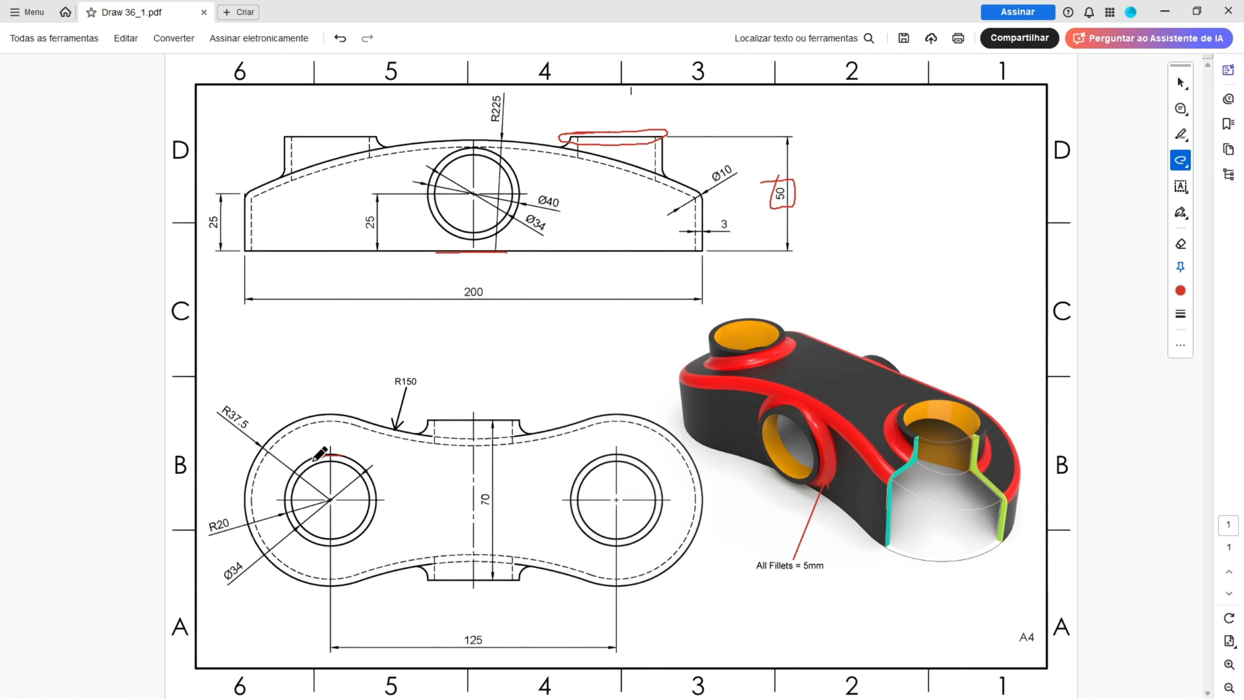
{"action": "mouse_move", "coordinate": [314, 461]}
{"action": "left_mouse_down"}
{"action": "mouse_move", "coordinate": [285, 504]}
{"action": "mouse_move", "coordinate": [298, 534]}
{"action": "left_mouse_up"}
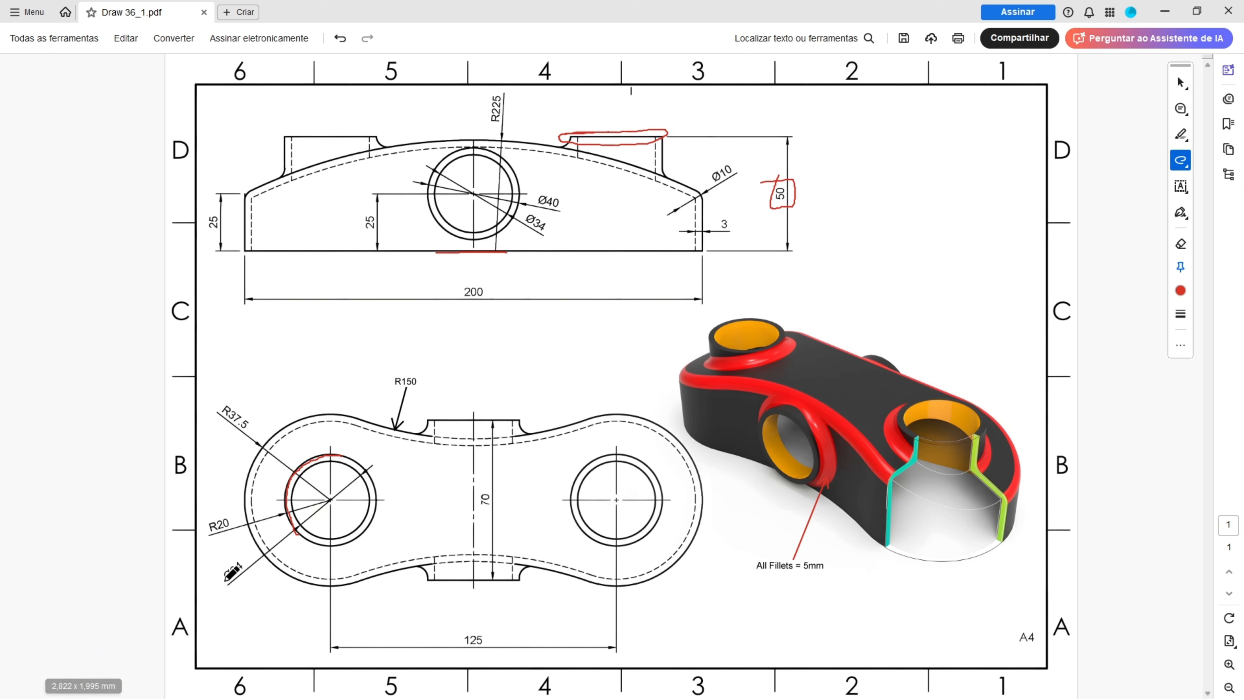
{"action": "left_click_drag", "start_coordinate": [208, 535], "coordinate": [231, 509]}
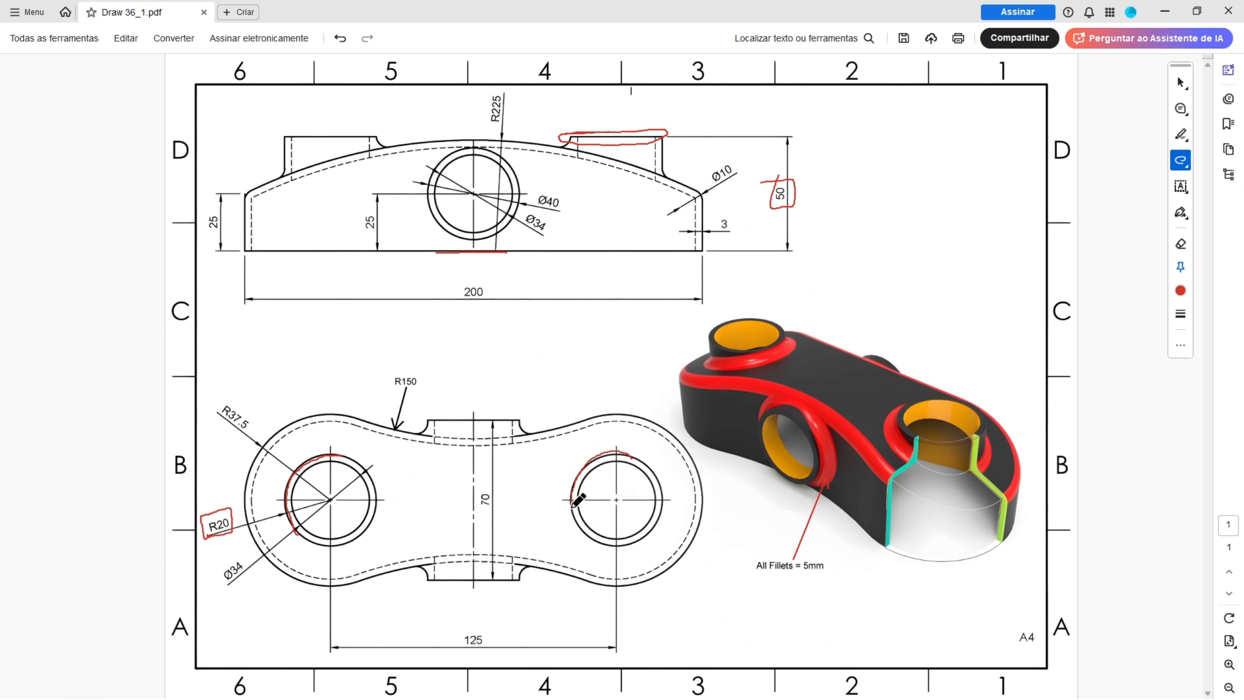
{"action": "mouse_move", "coordinate": [573, 506]}
{"action": "left_mouse_down"}
{"action": "mouse_move", "coordinate": [641, 527]}
{"action": "mouse_move", "coordinate": [631, 456]}
{"action": "mouse_move", "coordinate": [620, 459]}
{"action": "left_mouse_up"}
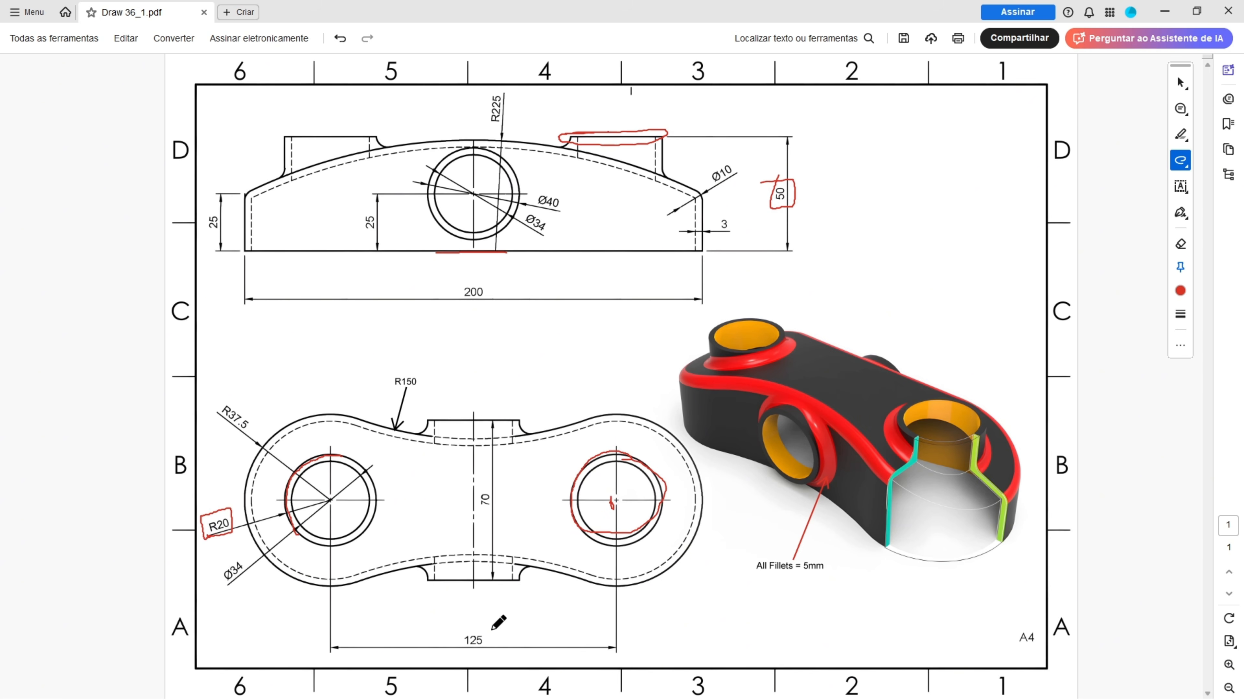
{"action": "mouse_move", "coordinate": [477, 631]}
{"action": "left_mouse_down"}
{"action": "mouse_move", "coordinate": [443, 651]}
{"action": "mouse_move", "coordinate": [444, 633]}
{"action": "left_mouse_up"}
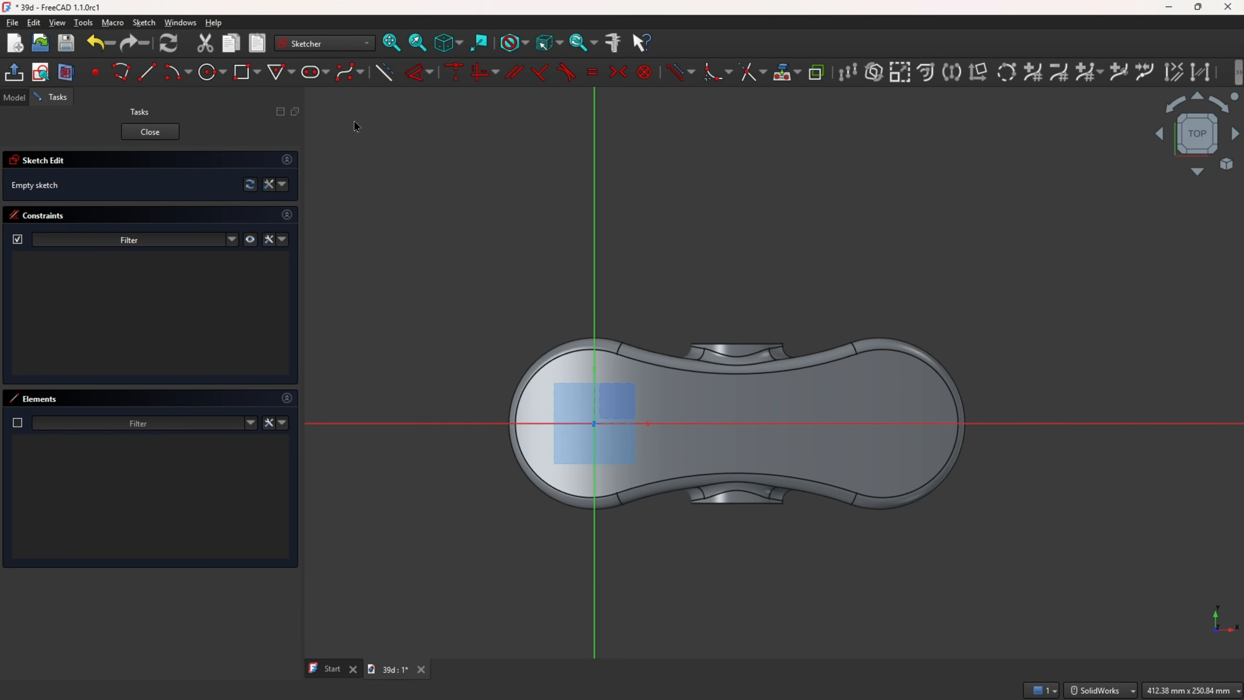
Back in FreeCAD, draw a 40 mm diameter circle at the sketch origin for the first upper boss
{"action": "left_click", "coordinate": [211, 73]}
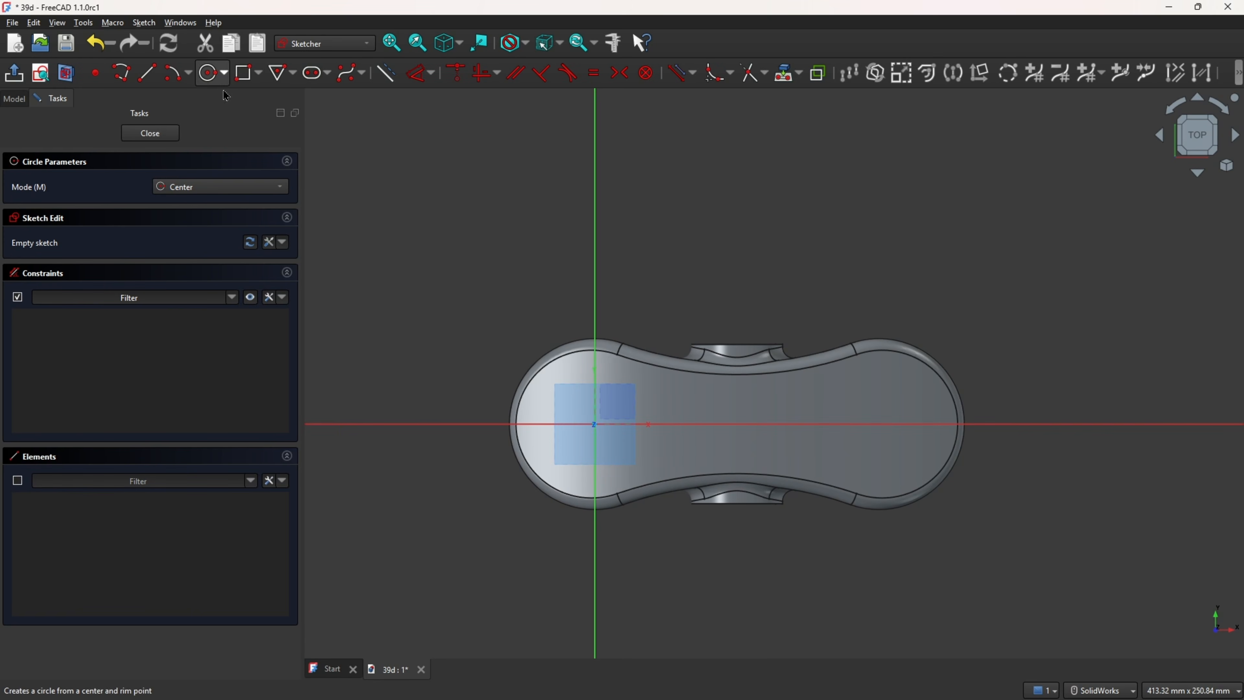
{"action": "left_click", "coordinate": [594, 424]}
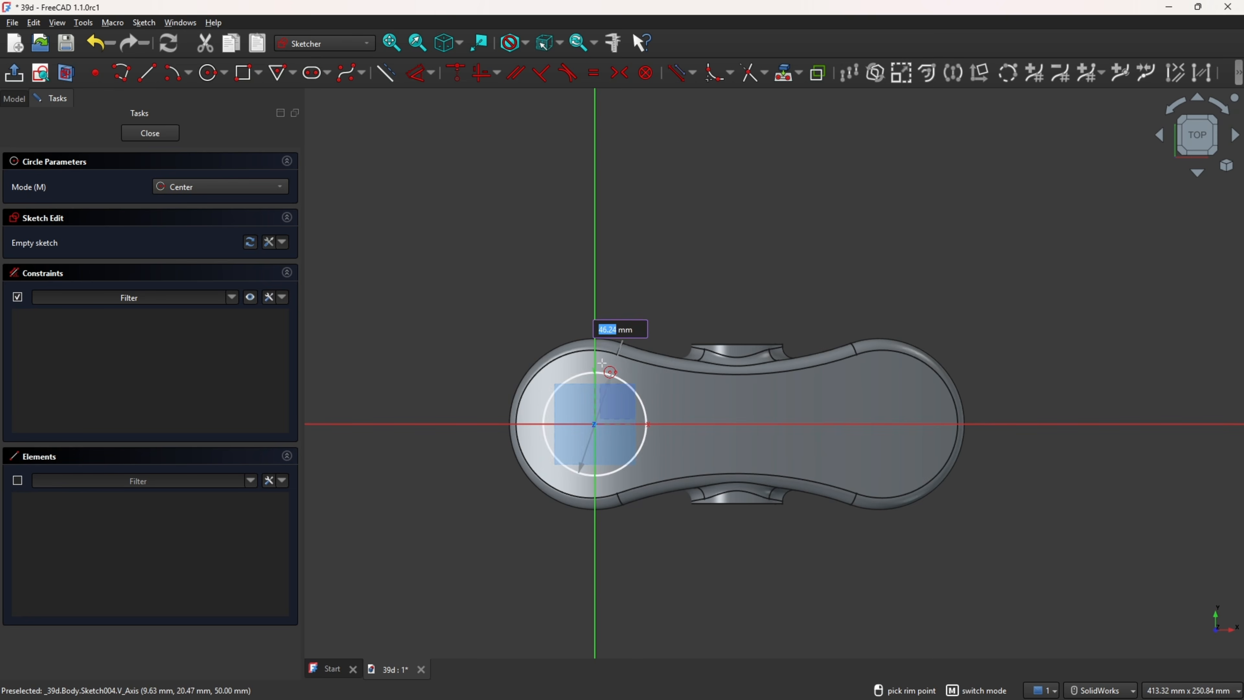
{"action": "type", "text": "40"}
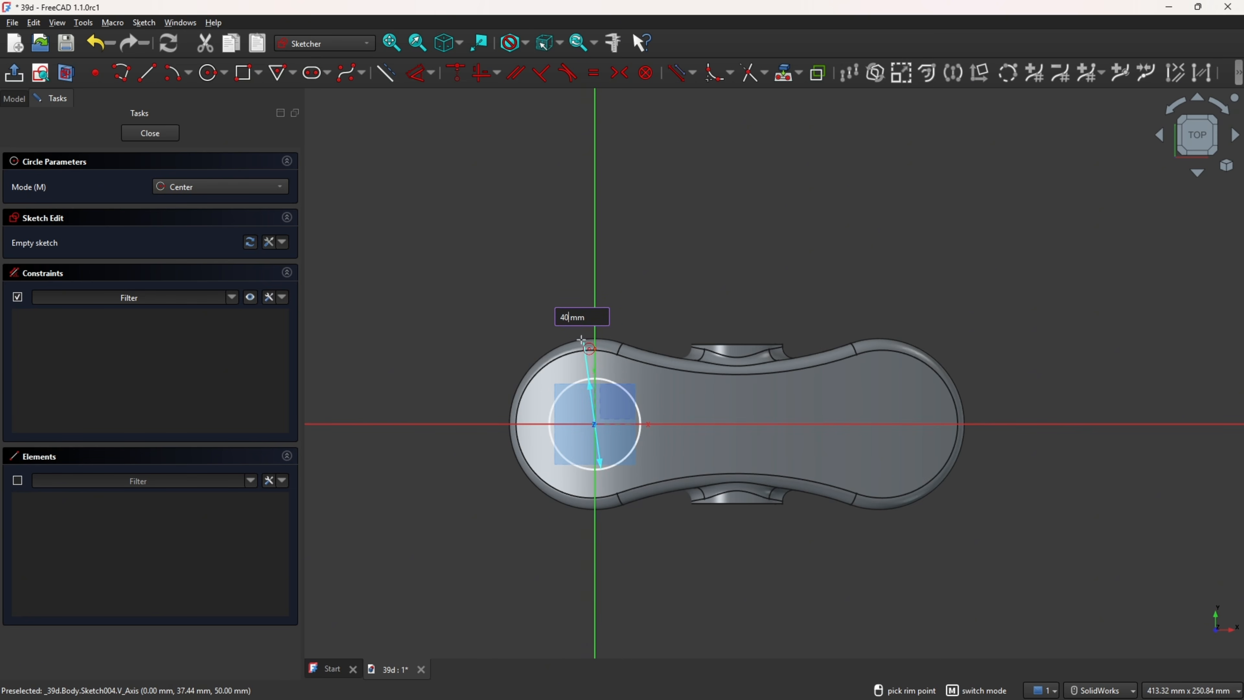
{"action": "key", "text": "Return"}
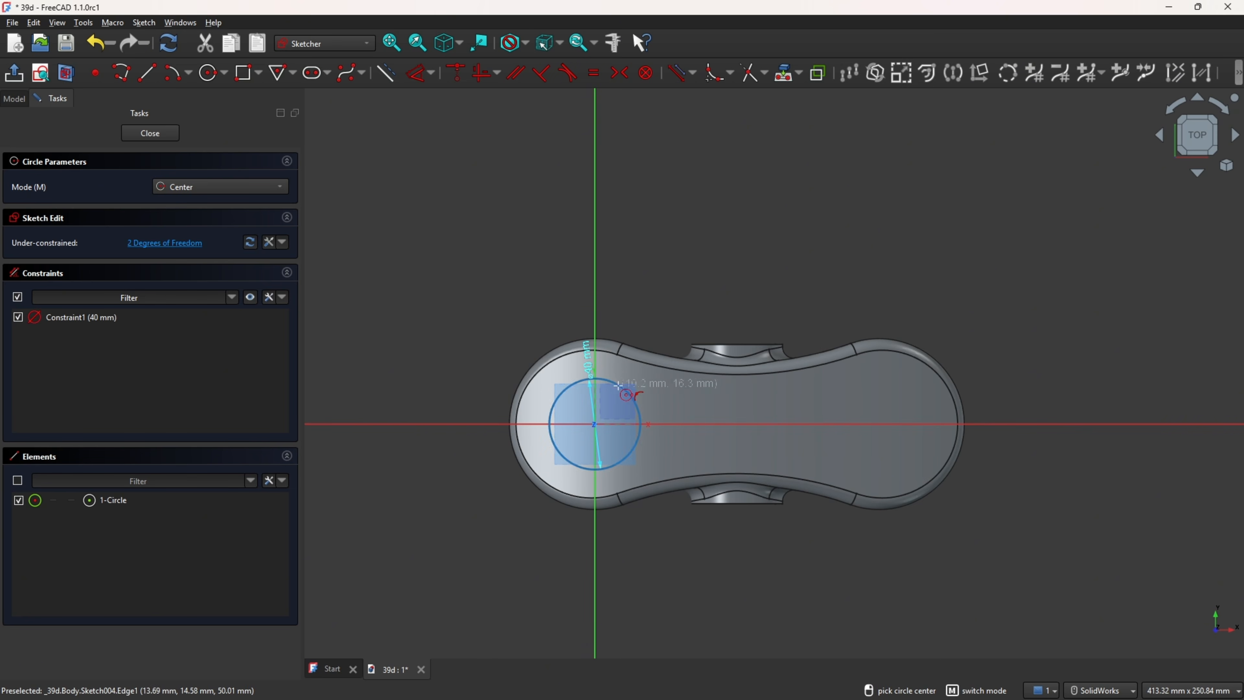
{"action": "right_click", "coordinate": [607, 387]}
Pull the 40 mm circle off the origin and constrain its centre coincident with the sketch origin
{"action": "left_click_drag", "start_coordinate": [607, 381], "coordinate": [612, 313]}
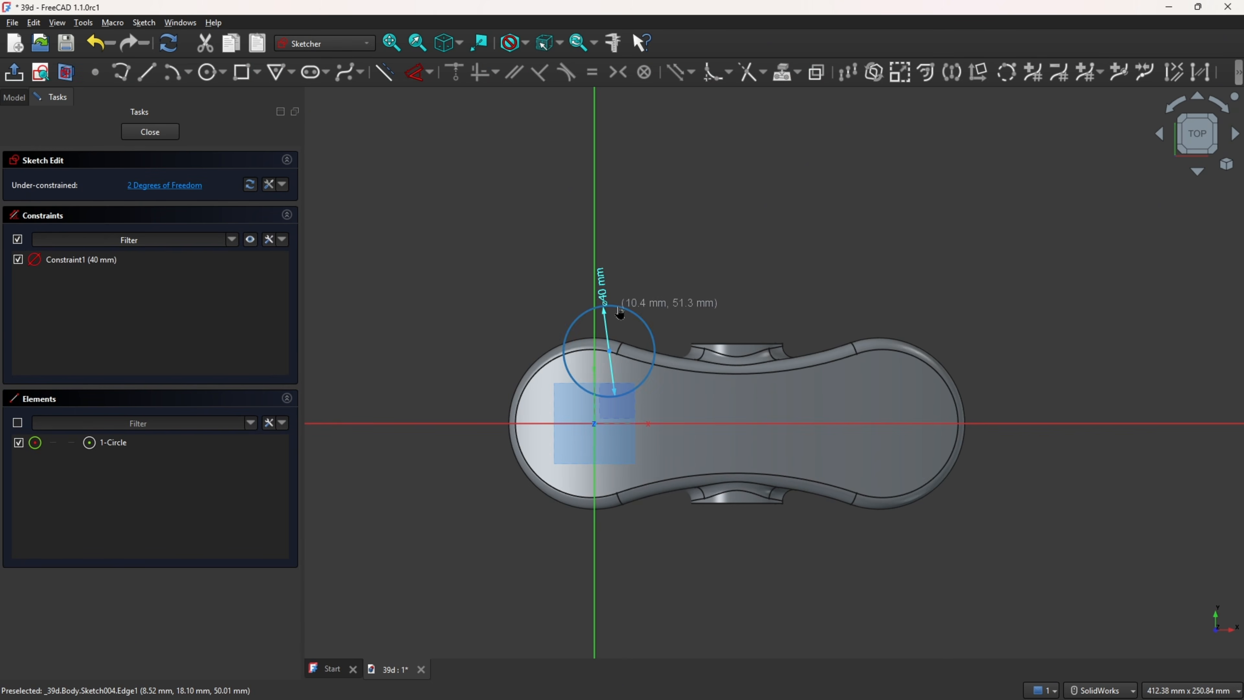
{"action": "scroll", "coordinate": [588, 434], "scroll_direction": "up", "scroll_amount": 4}
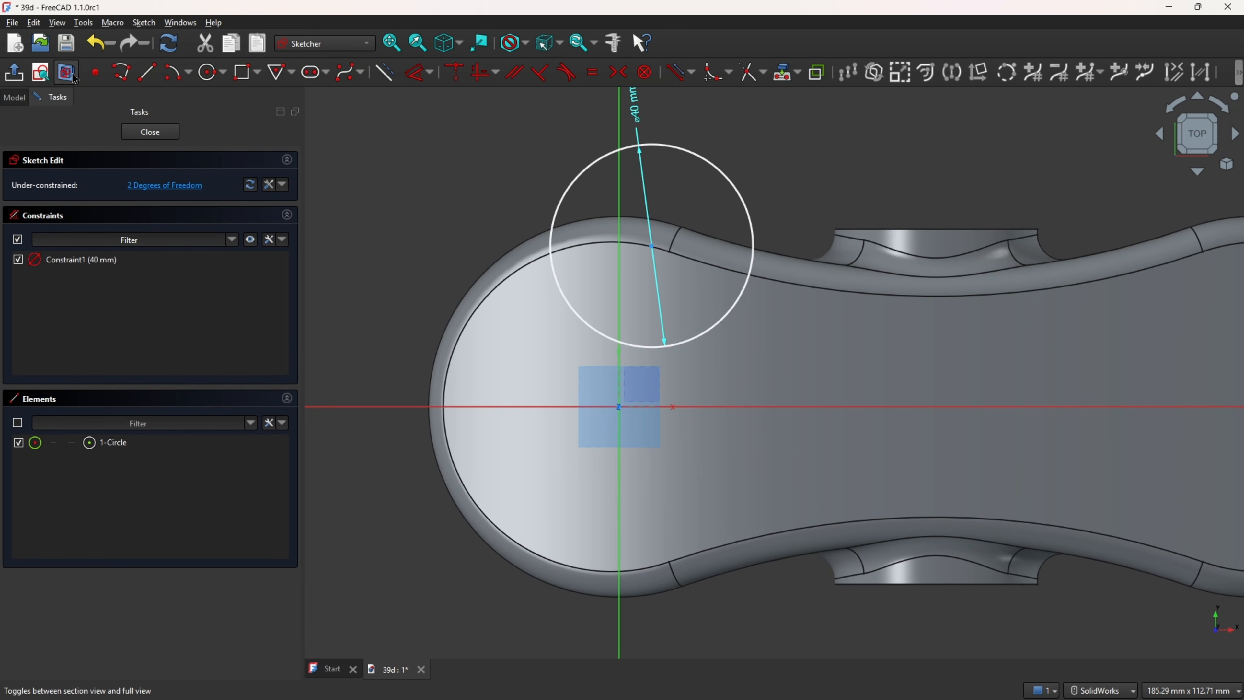
{"action": "left_click", "coordinate": [454, 73]}
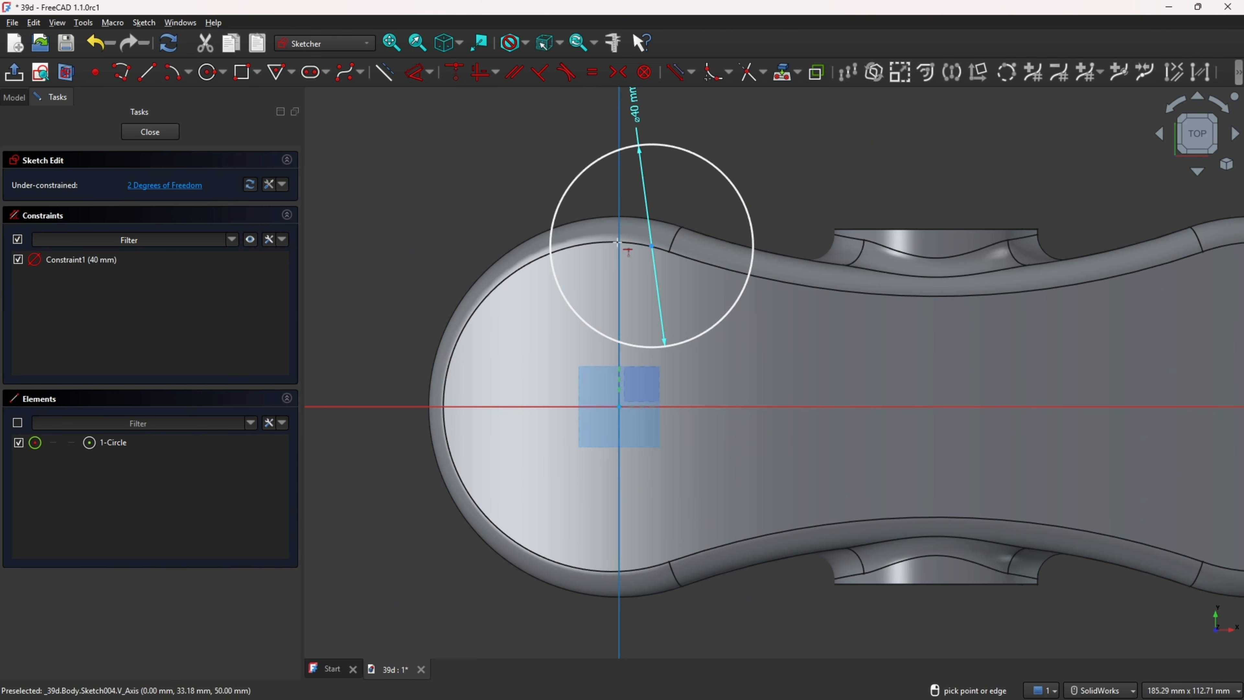
{"action": "left_click", "coordinate": [652, 246]}
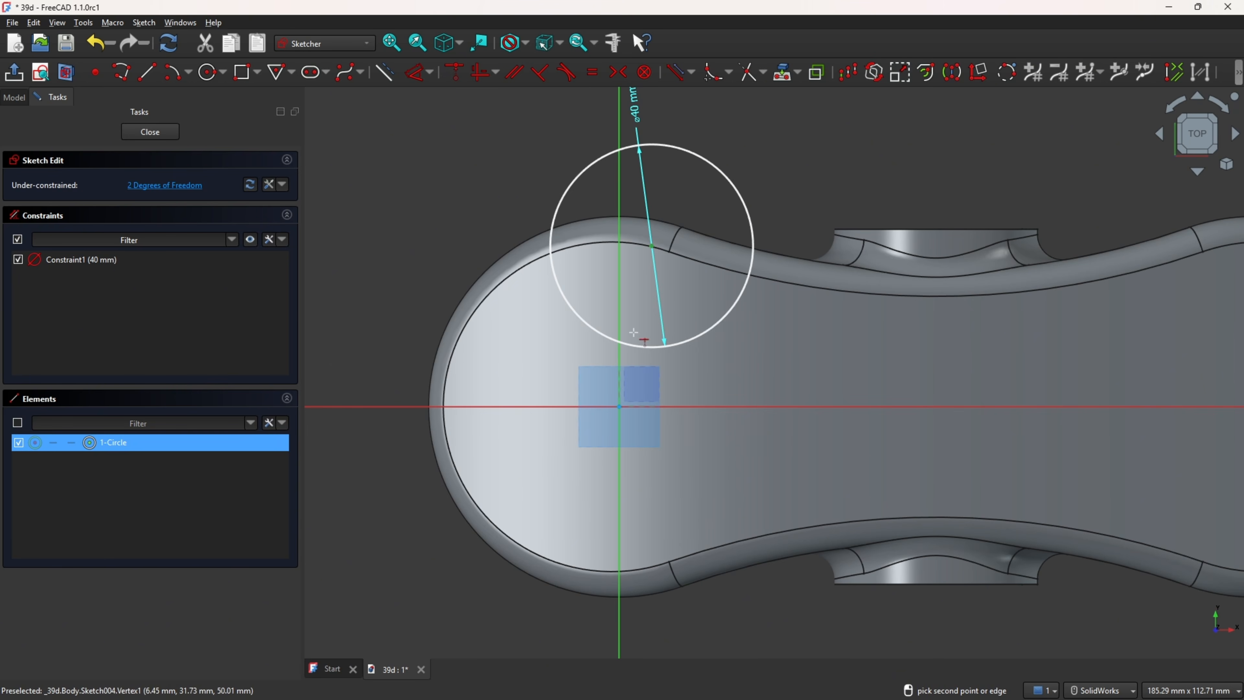
{"action": "left_click", "coordinate": [620, 407]}
{"action": "scroll", "coordinate": [539, 319], "scroll_direction": "down", "scroll_amount": 2}
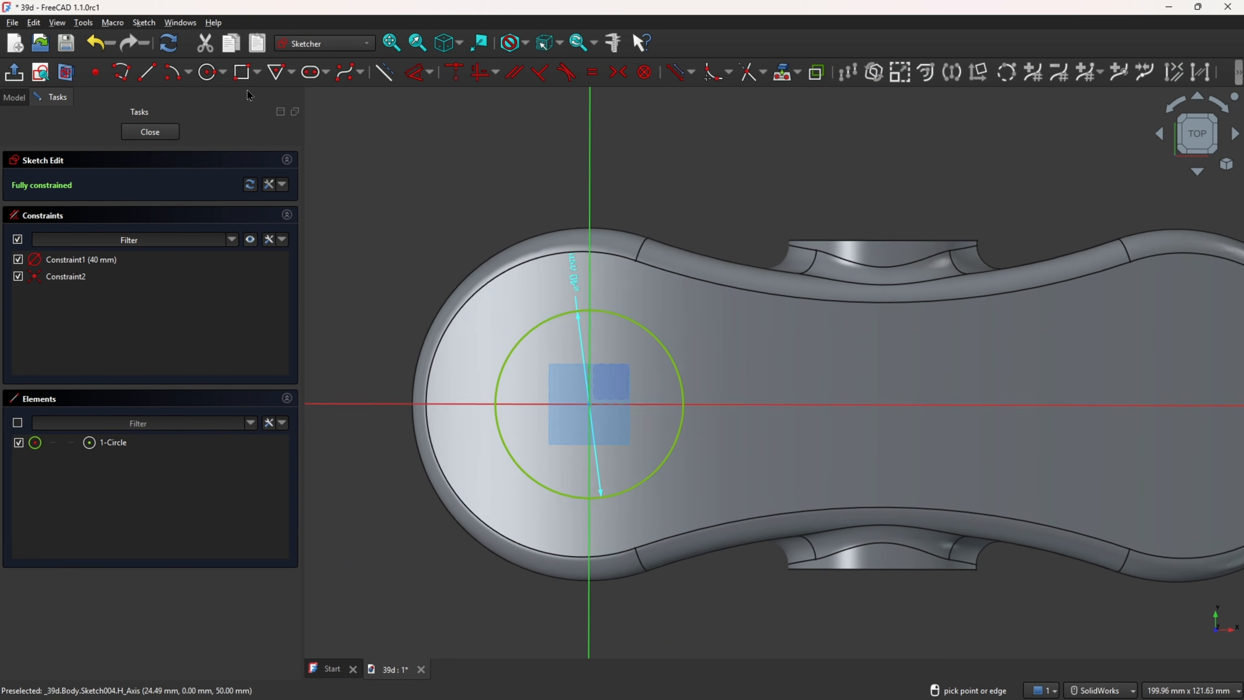
Draw a second 40 mm diameter circle centred on the horizontal axis at the opposite end of the link
{"action": "left_click", "coordinate": [214, 78]}
{"action": "left_click", "coordinate": [987, 398]}
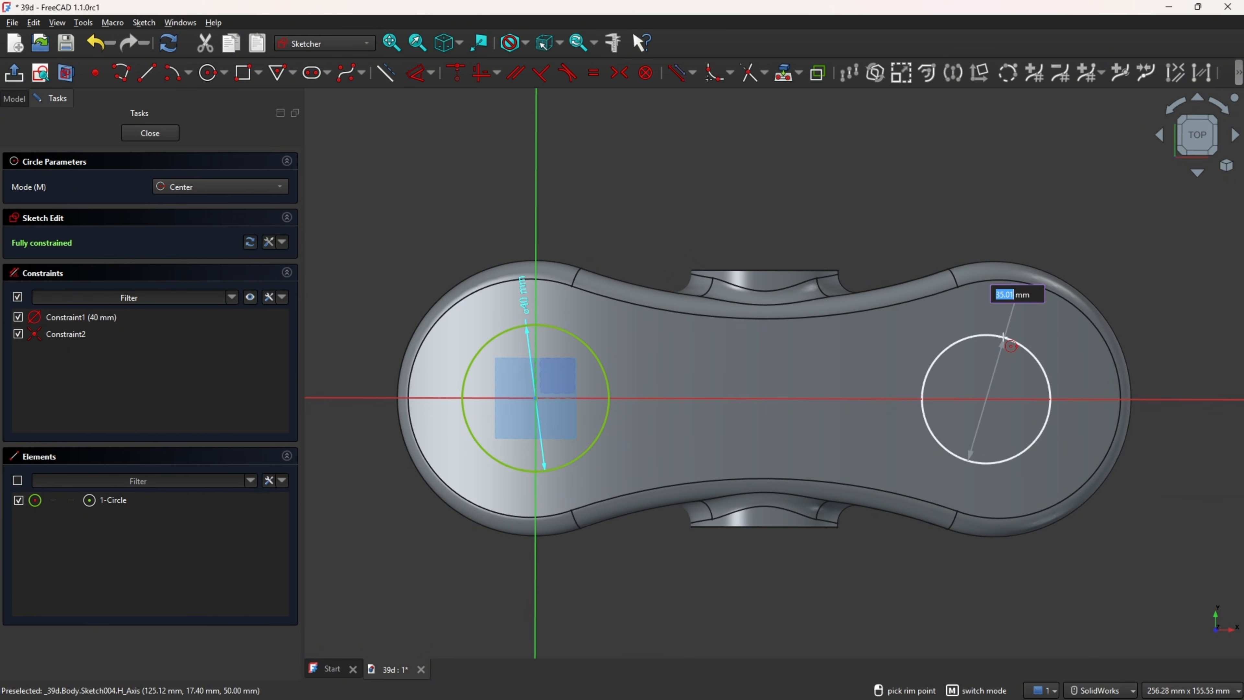
{"action": "type", "text": "40"}
{"action": "key", "text": "Return"}
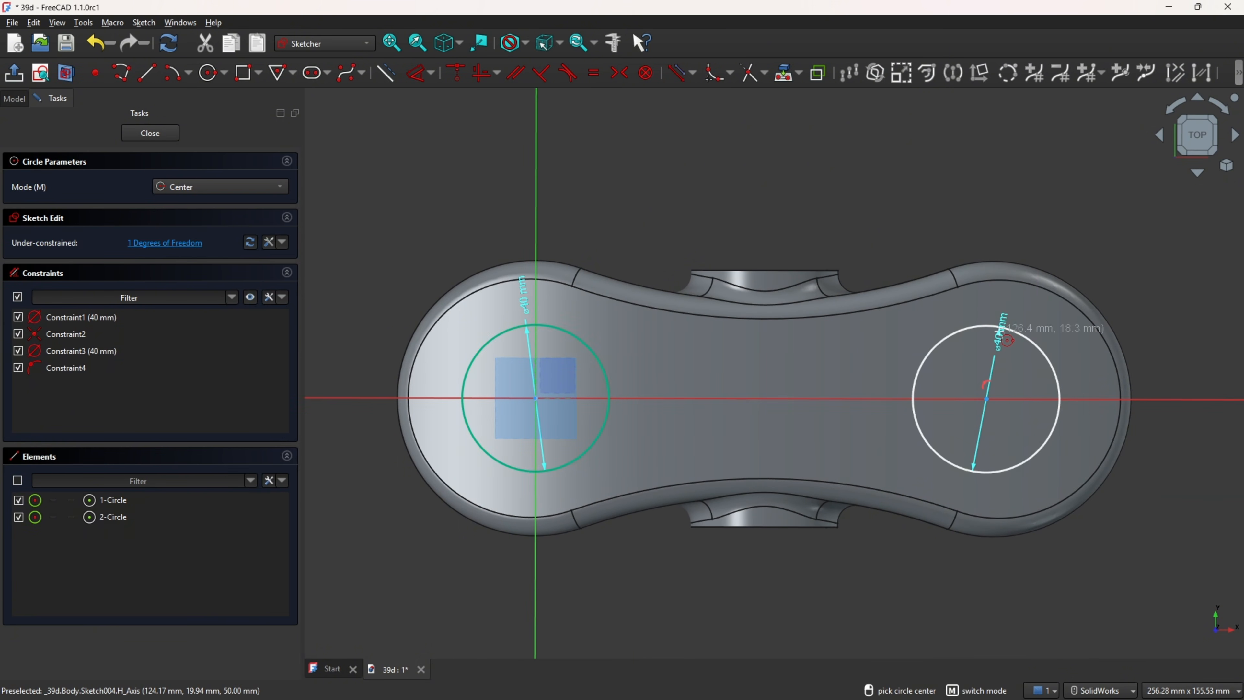
Set the second circle's horizontal distance from the origin to 125 mm and close the sketch
{"action": "left_click", "coordinate": [418, 74]}
{"action": "left_click", "coordinate": [986, 400]}
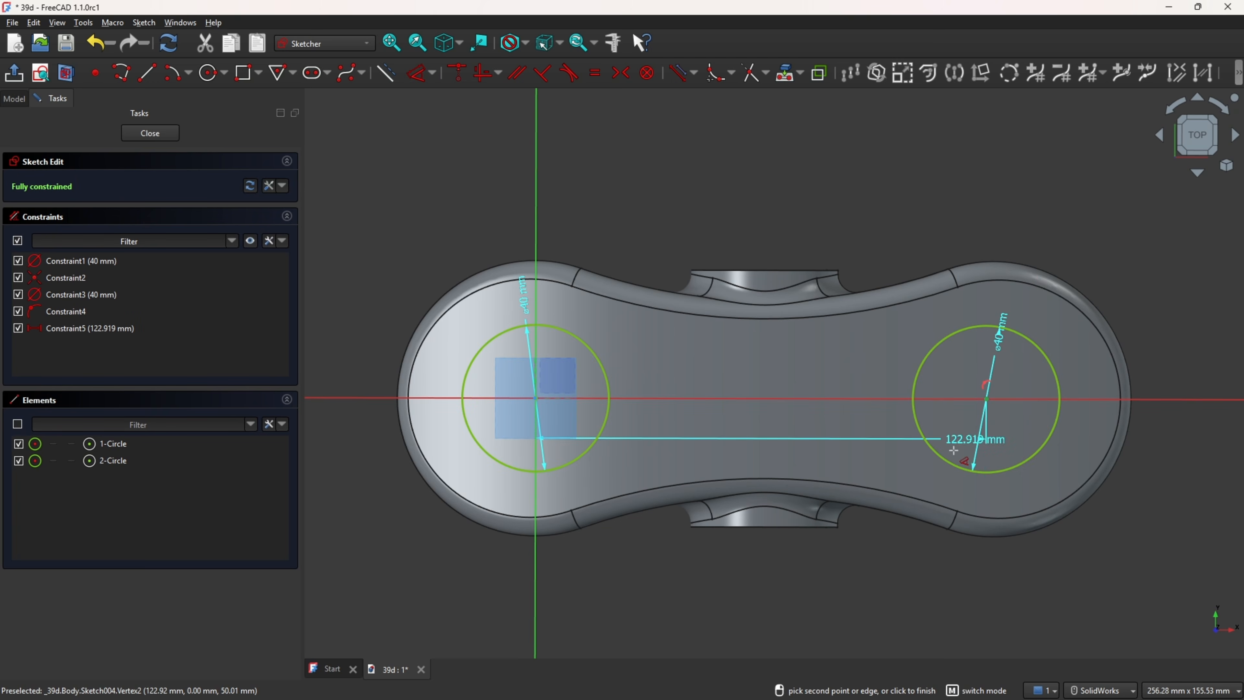
{"action": "left_click", "coordinate": [788, 594]}
{"action": "type", "text": "125"}
{"action": "key", "text": "Return"}
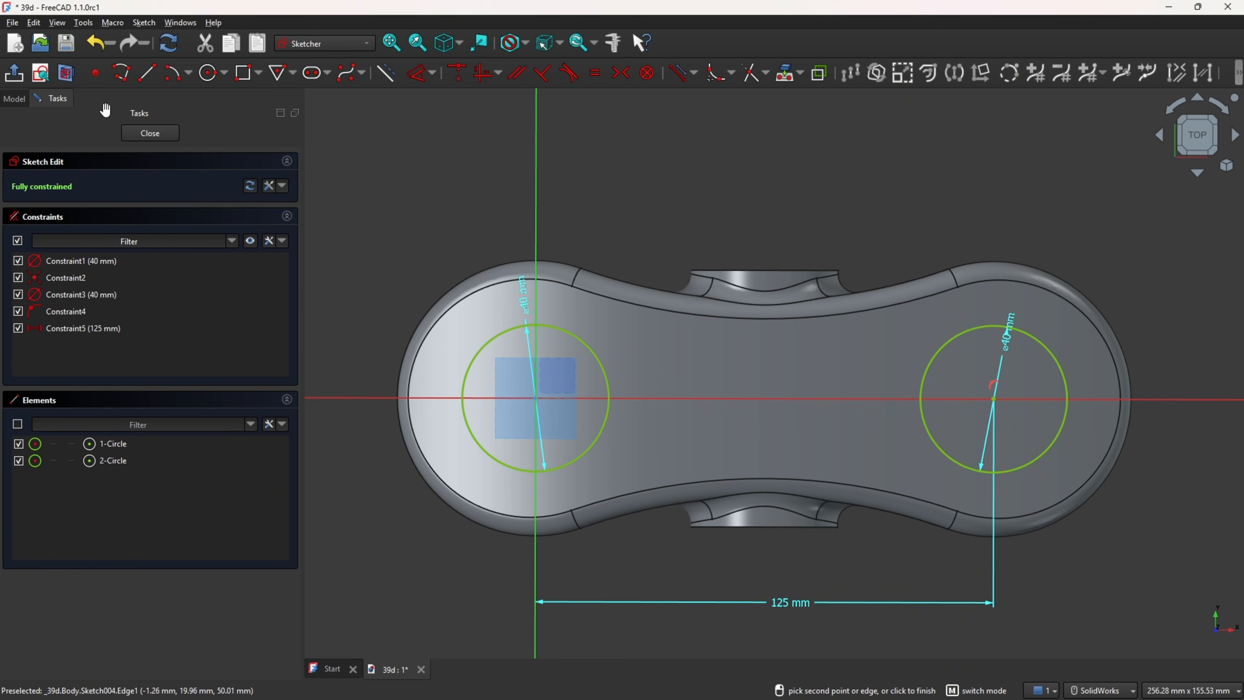
{"action": "left_click", "coordinate": [20, 73]}
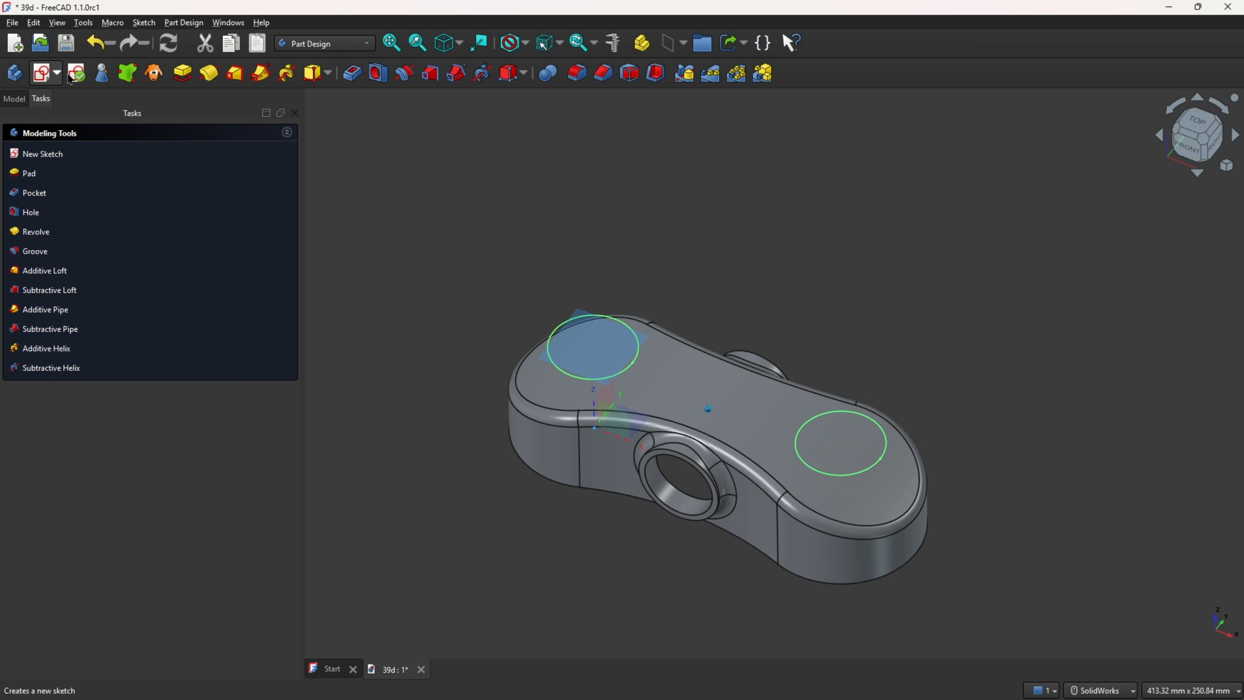
Pad the two 40 mm circles with the Up to shape type so the bosses meet the link's curved top
{"action": "left_click", "coordinate": [183, 73]}
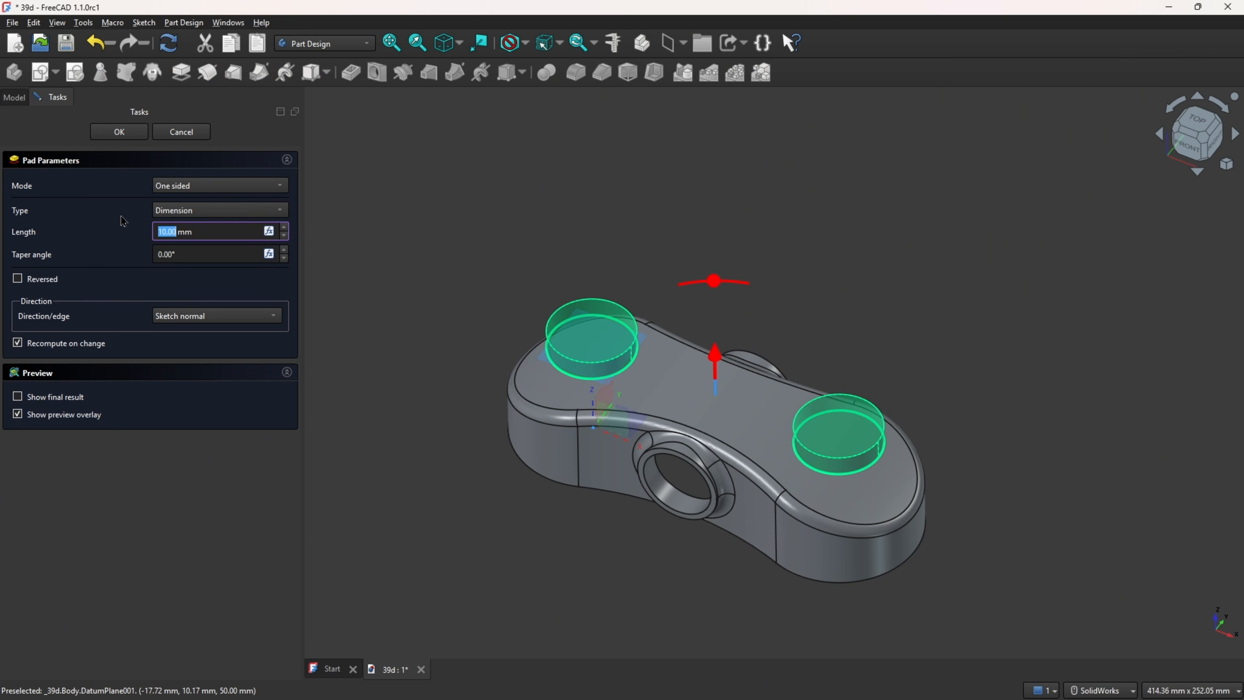
{"action": "left_click", "coordinate": [216, 209]}
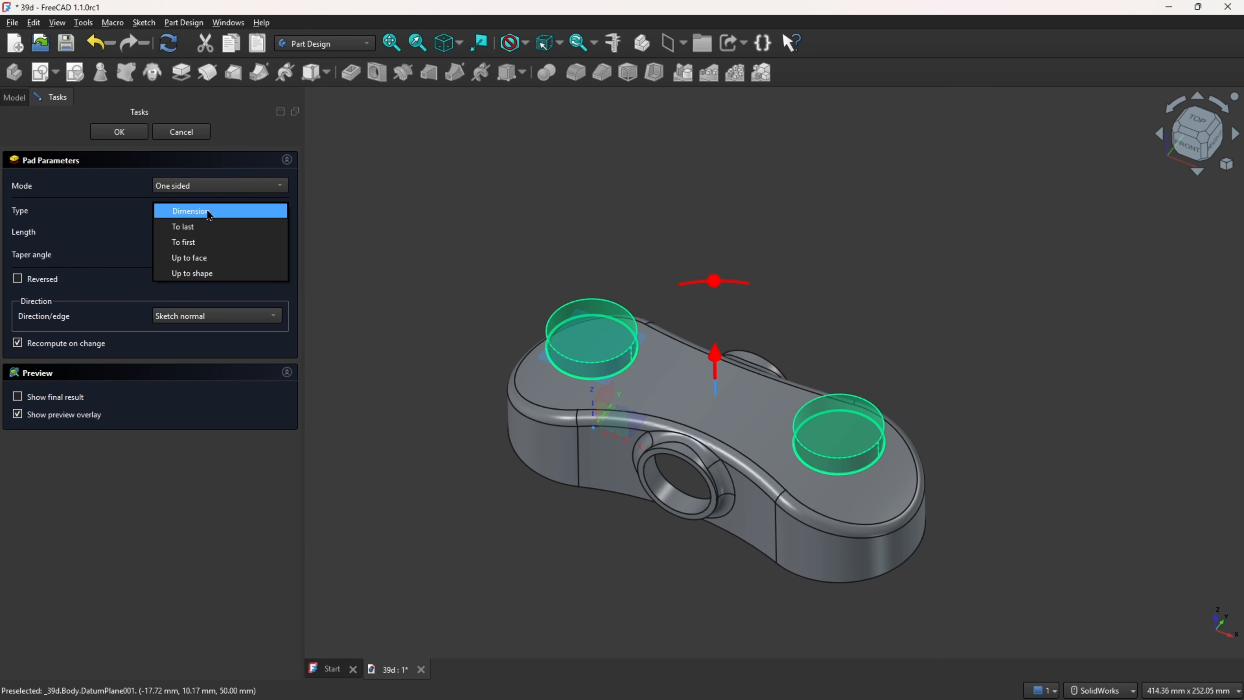
{"action": "left_click", "coordinate": [208, 277]}
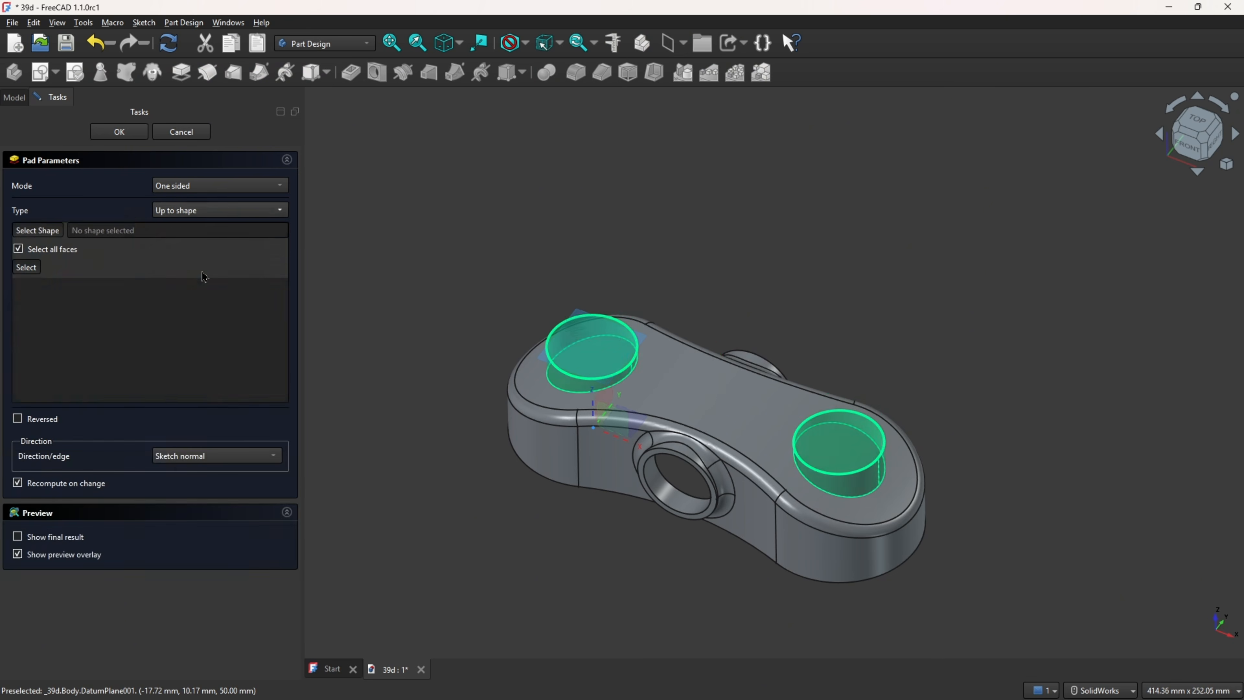
{"action": "left_click", "coordinate": [123, 137]}
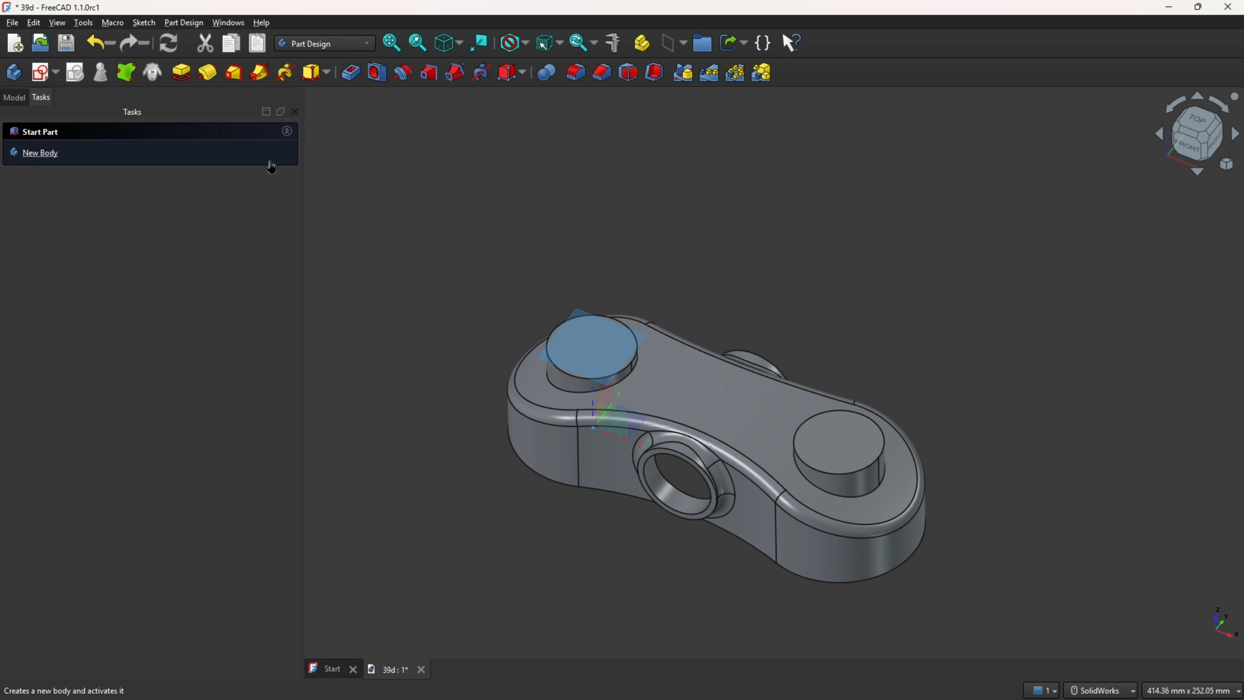
Hide the upper boss datum plane and the body's origin
{"action": "left_click", "coordinate": [88, 310]}
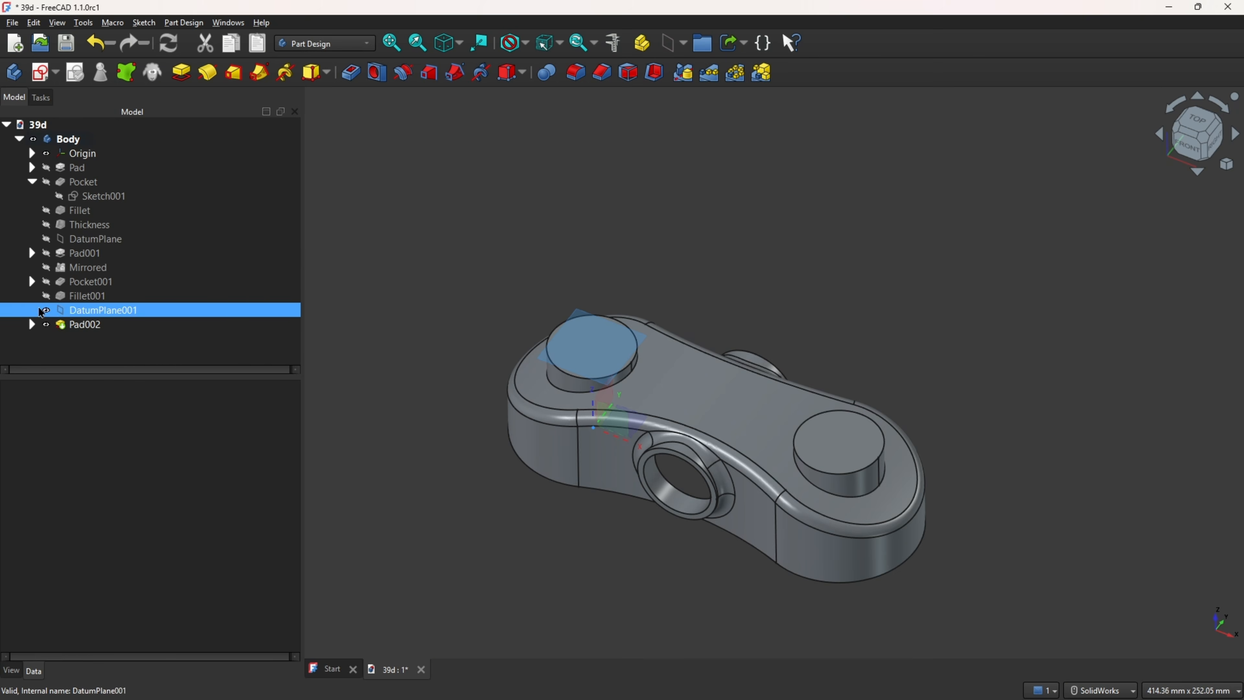
{"action": "left_click", "coordinate": [378, 189]}
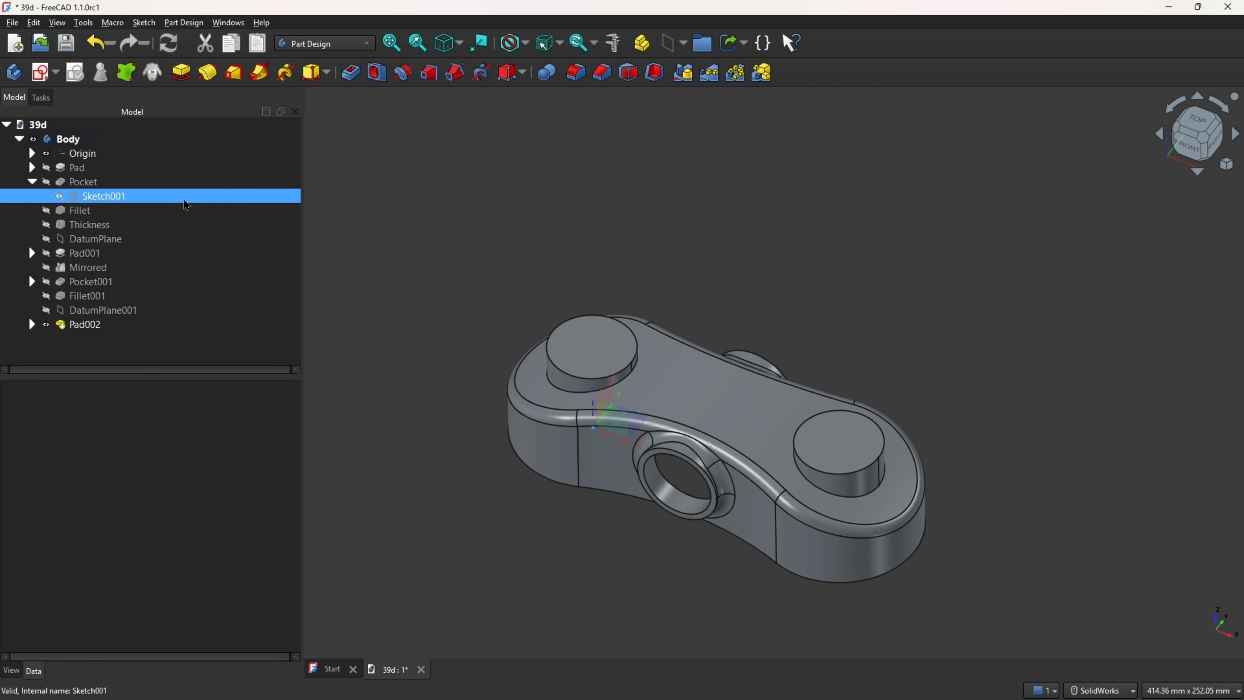
{"action": "left_click", "coordinate": [47, 328]}
{"action": "left_click", "coordinate": [336, 217]}
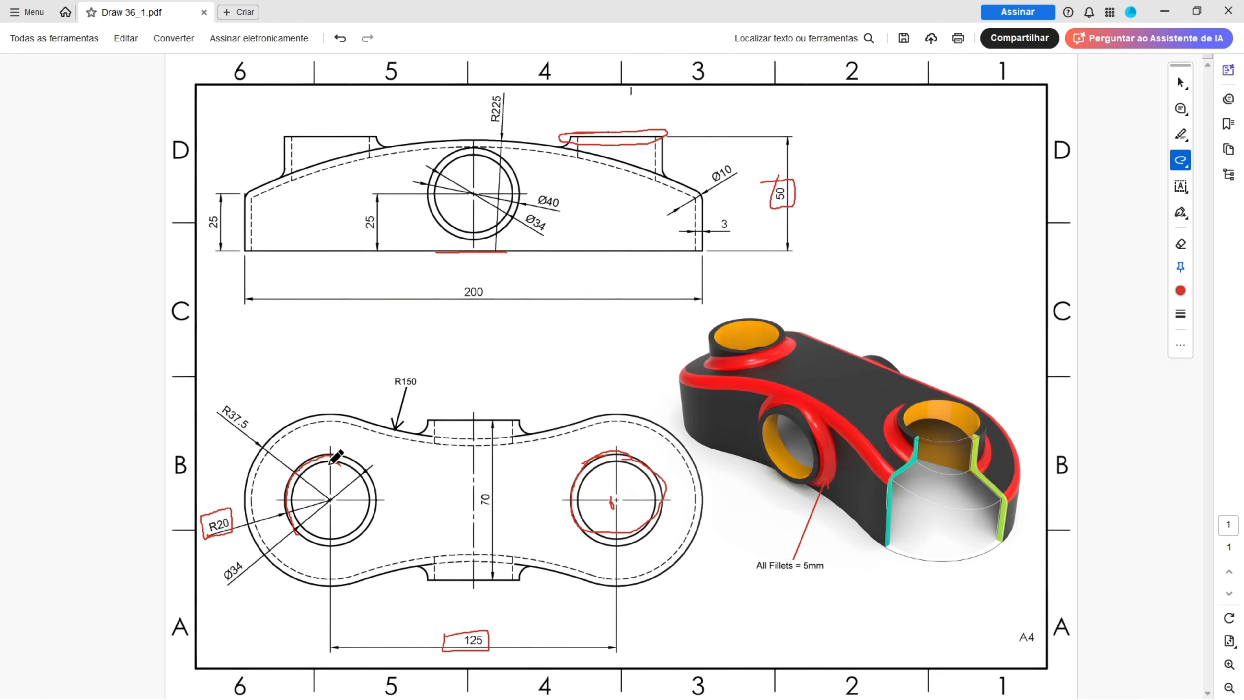
Switch to Draw 36_1.pdf and mark the inner circle of the first upper boss and its Ø34 dimension in the plan view
{"action": "left_click_drag", "start_coordinate": [301, 502], "coordinate": [361, 486]}
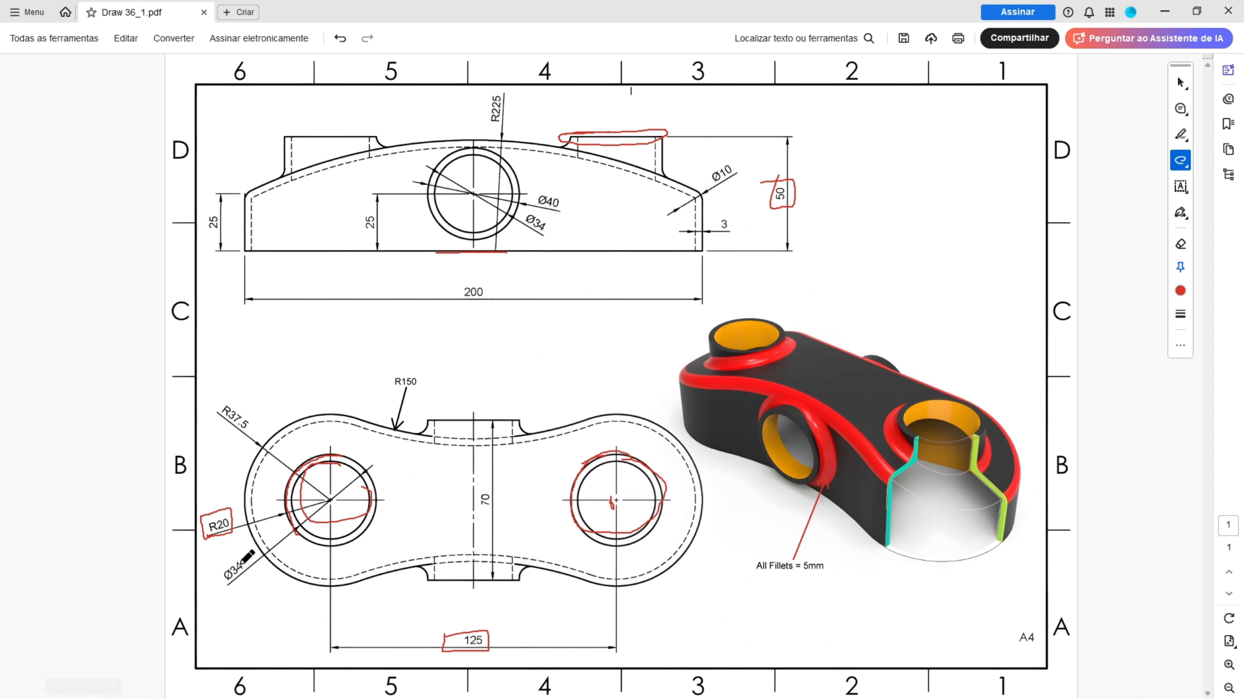
{"action": "mouse_move", "coordinate": [220, 583]}
{"action": "left_mouse_down"}
{"action": "mouse_move", "coordinate": [256, 572]}
{"action": "mouse_move", "coordinate": [231, 586]}
{"action": "left_mouse_up"}
Back in FreeCAD, start a sketch on the first upper boss's top face and project both boss outlines as external geometry
{"action": "key", "text": "alt+Tab"}
{"action": "left_click", "coordinate": [581, 345]}
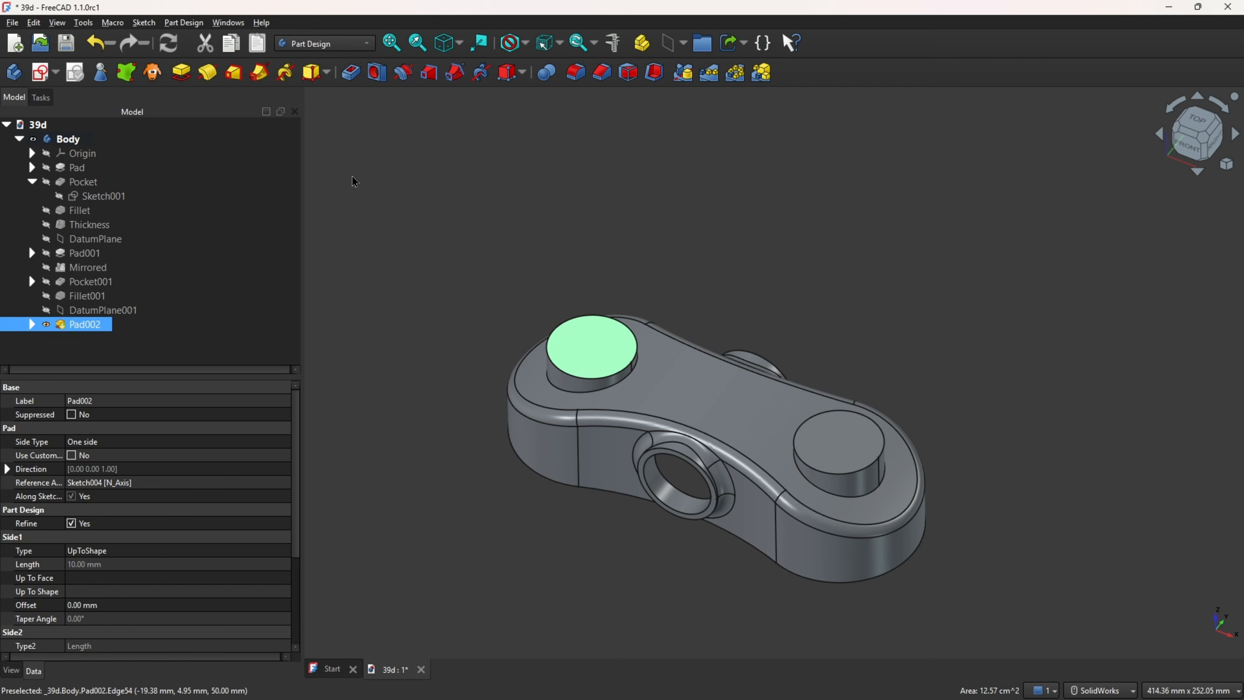
{"action": "left_click", "coordinate": [44, 75]}
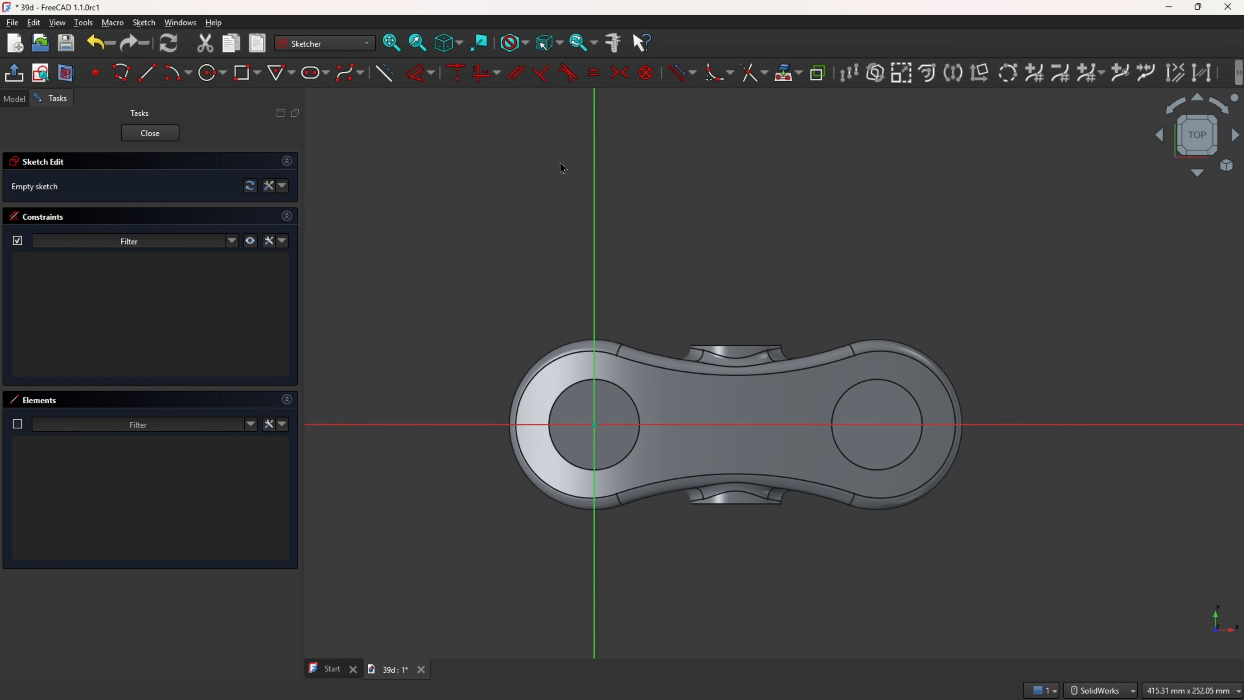
{"action": "left_click", "coordinate": [803, 73]}
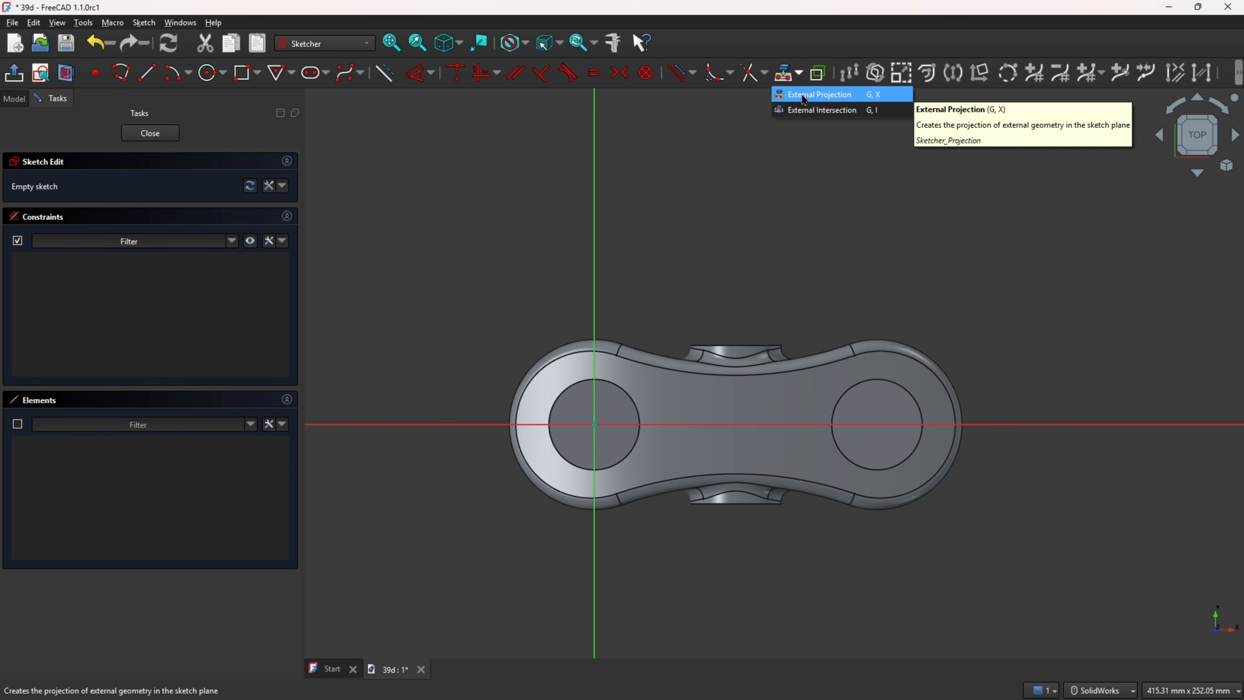
{"action": "left_click", "coordinate": [813, 93]}
{"action": "left_click", "coordinate": [625, 397]}
{"action": "left_click", "coordinate": [878, 414]}
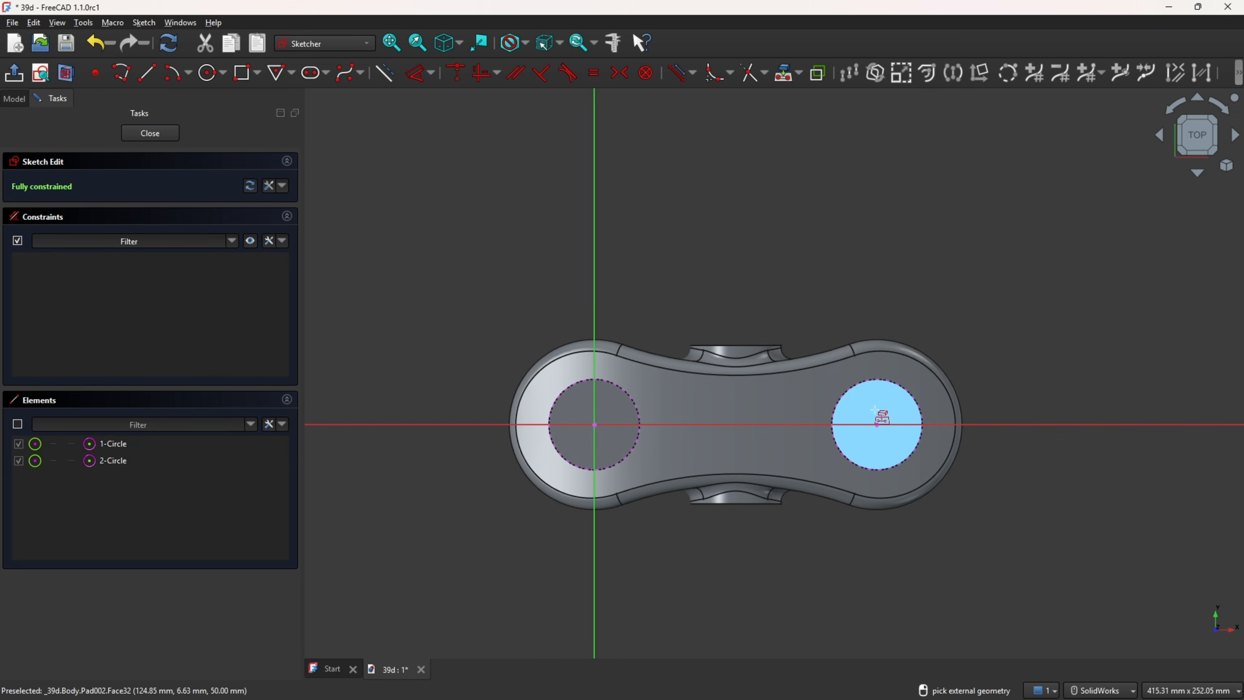
Draw a 34 mm diameter circle at the centre of each projected boss outline and close the sketch
{"action": "left_click", "coordinate": [212, 72]}
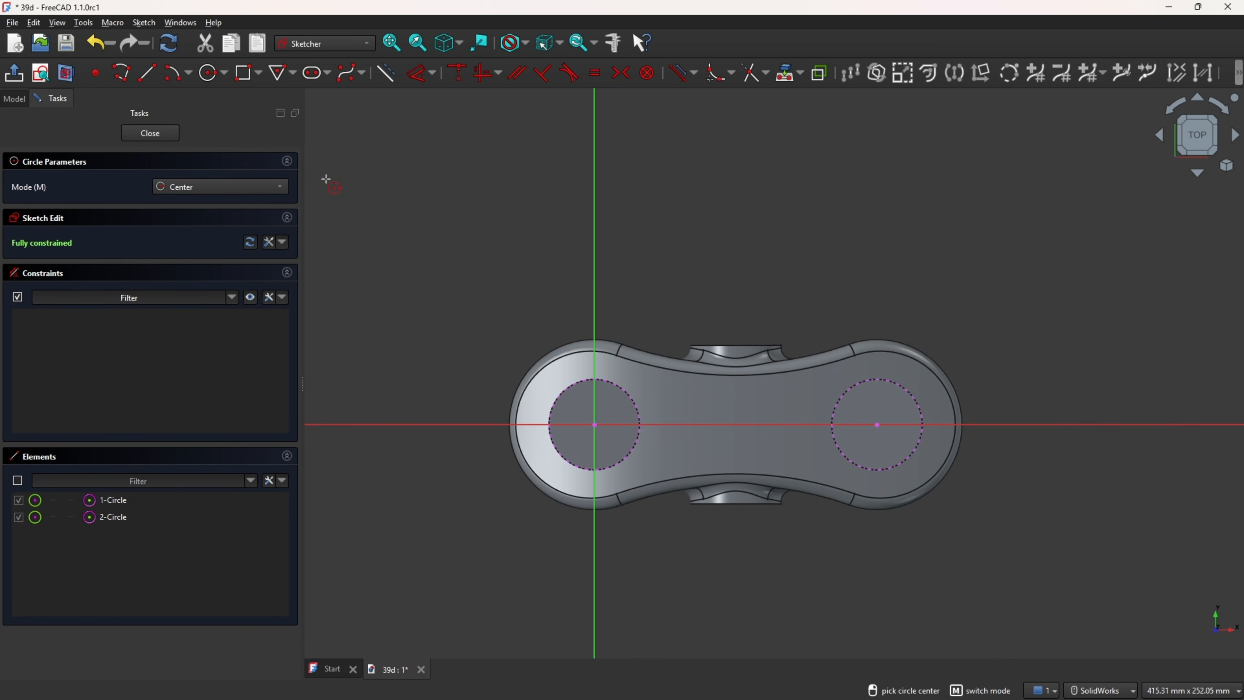
{"action": "left_click", "coordinate": [594, 425]}
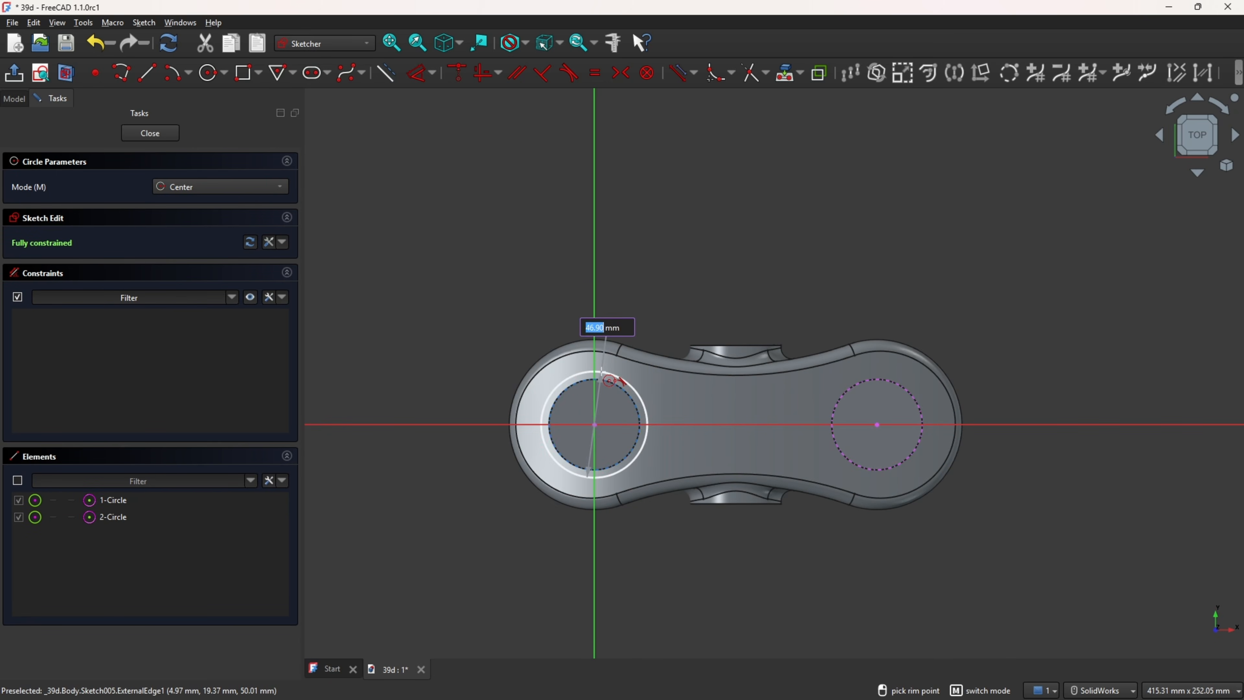
{"action": "type", "text": "34"}
{"action": "left_click", "coordinate": [657, 316]}
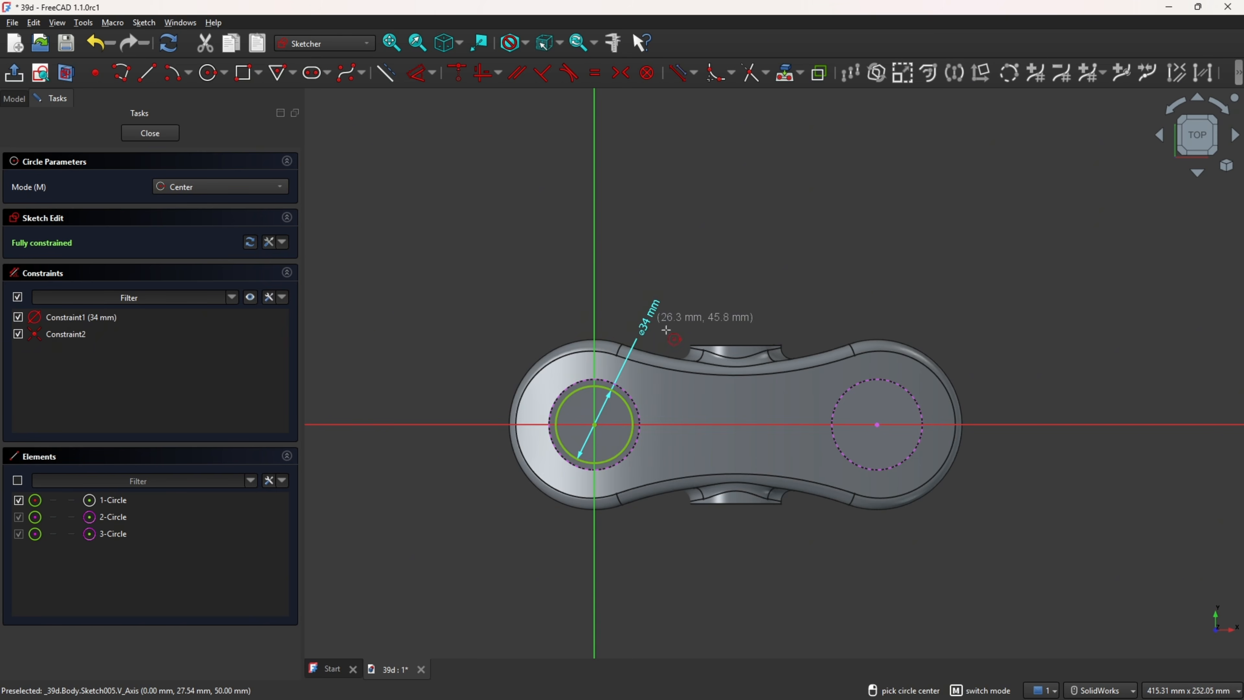
{"action": "left_click", "coordinate": [877, 425]}
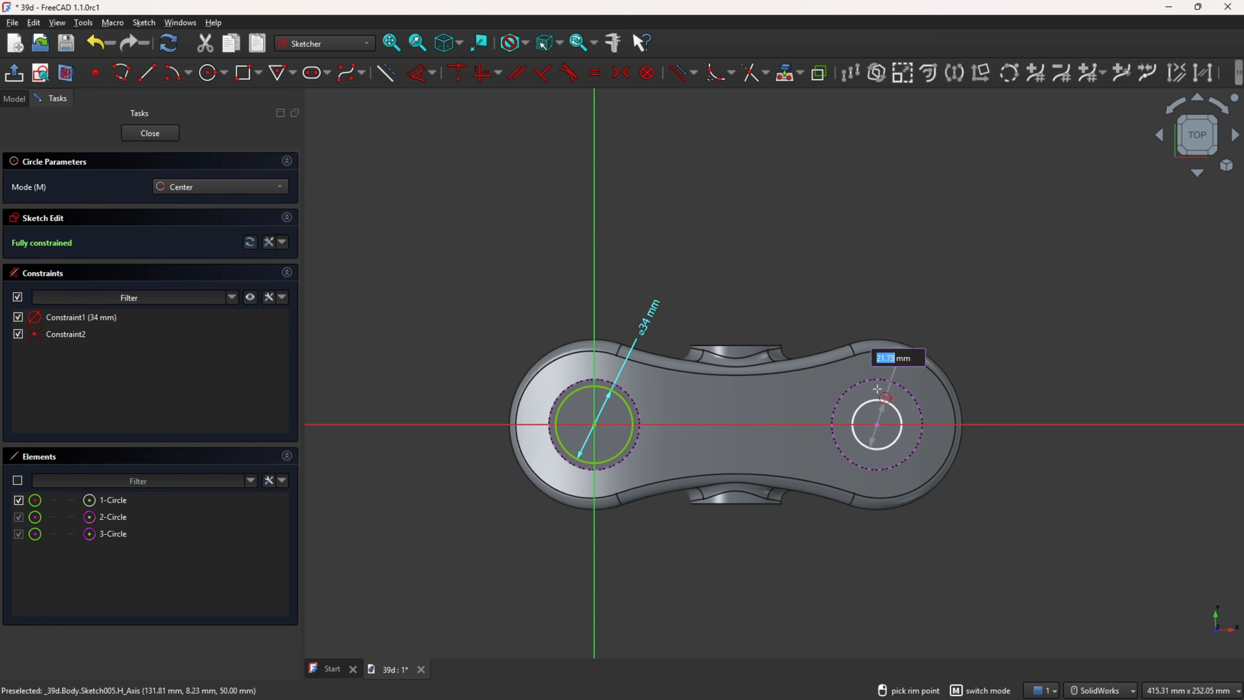
{"action": "type", "text": "34"}
{"action": "key", "text": "Return"}
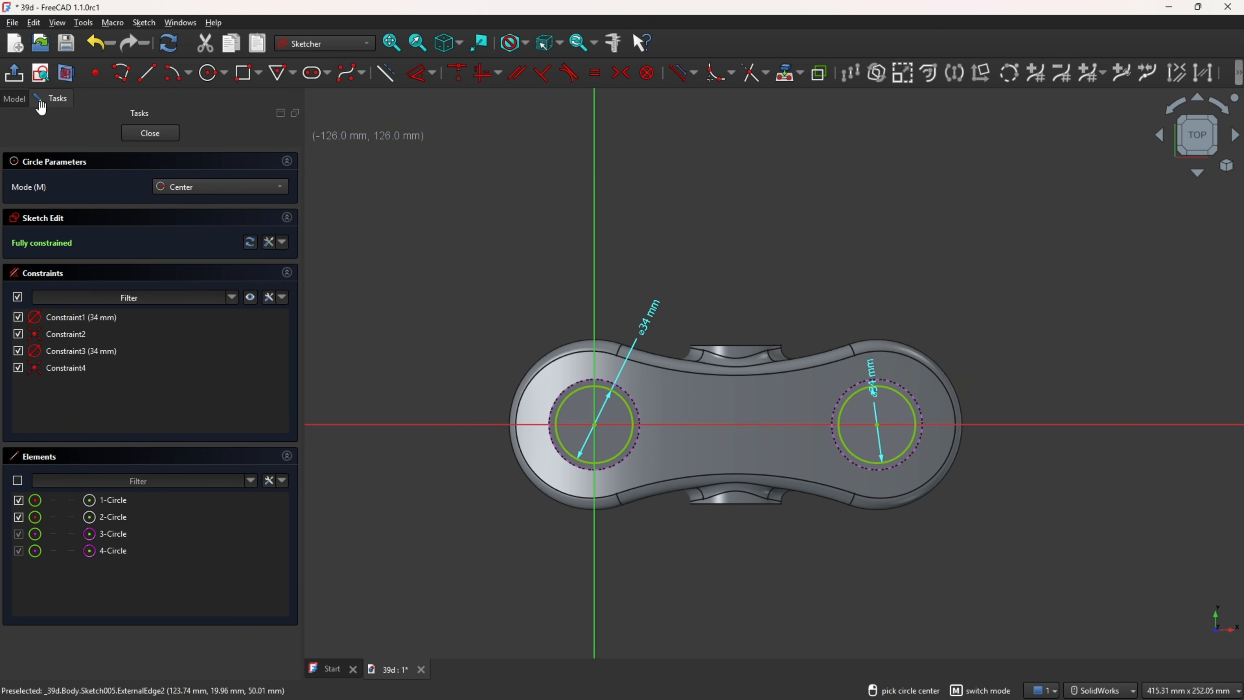
{"action": "left_click", "coordinate": [9, 74]}
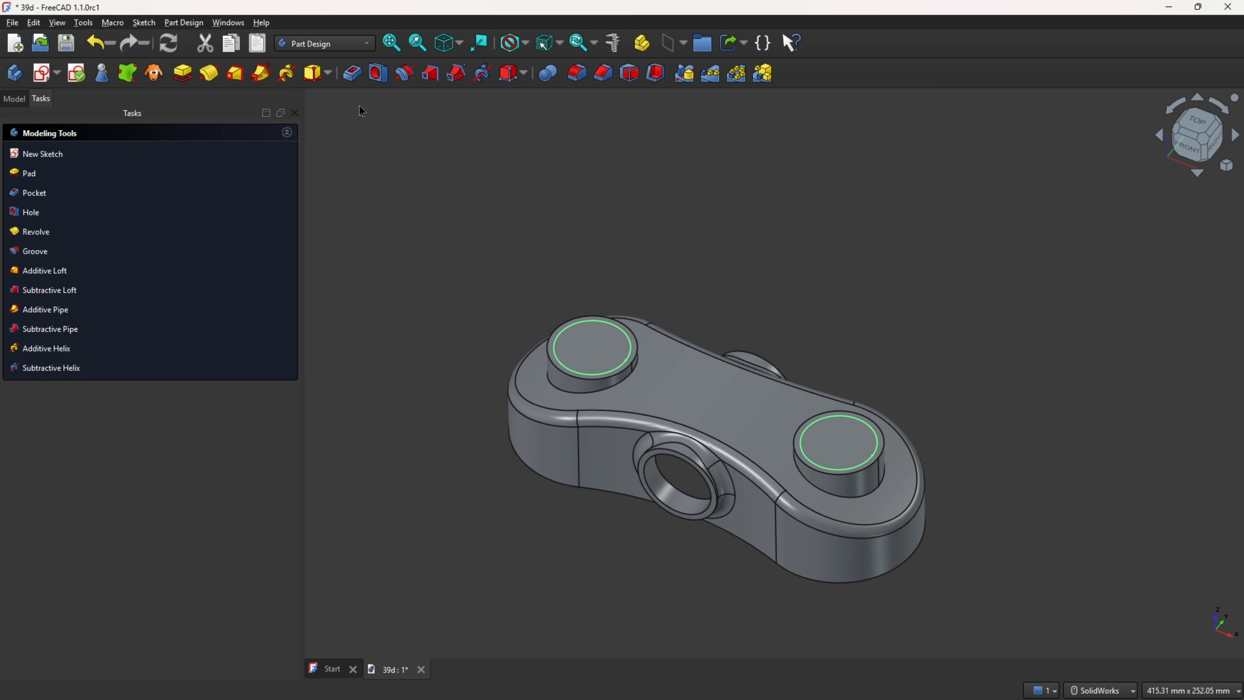
Pocket the two 34 mm circles with the Through all type to bore the upper bosses
{"action": "left_click", "coordinate": [363, 84]}
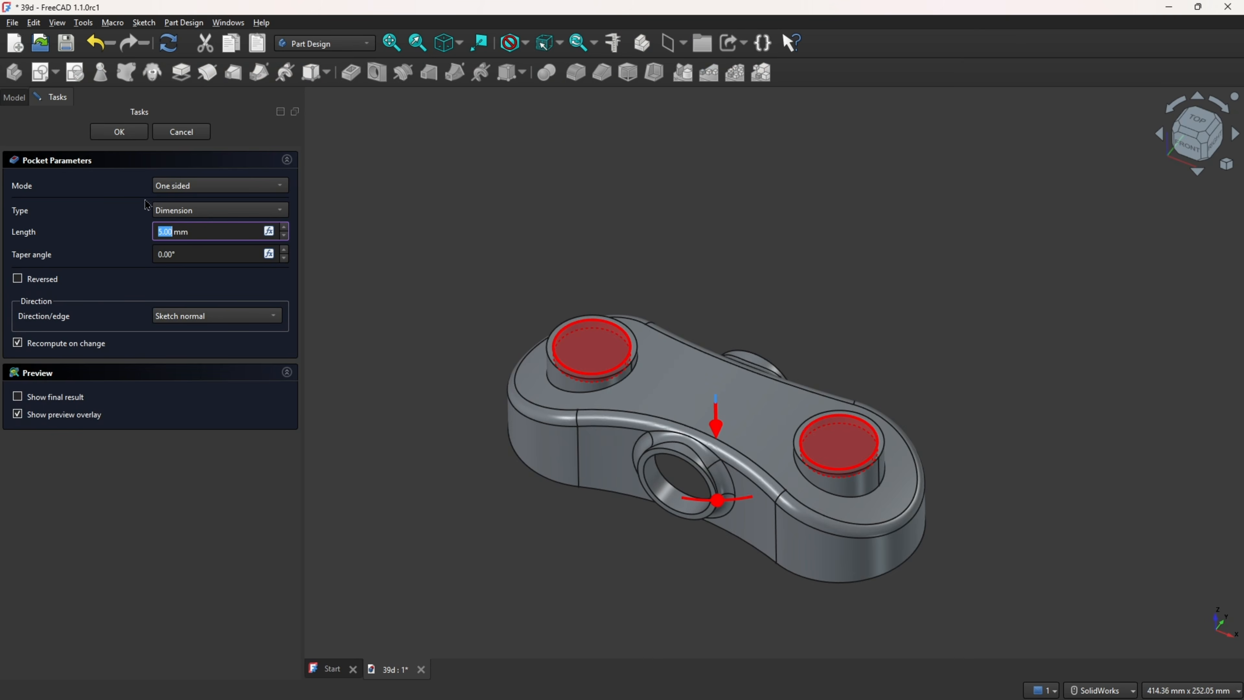
{"action": "left_click", "coordinate": [156, 212]}
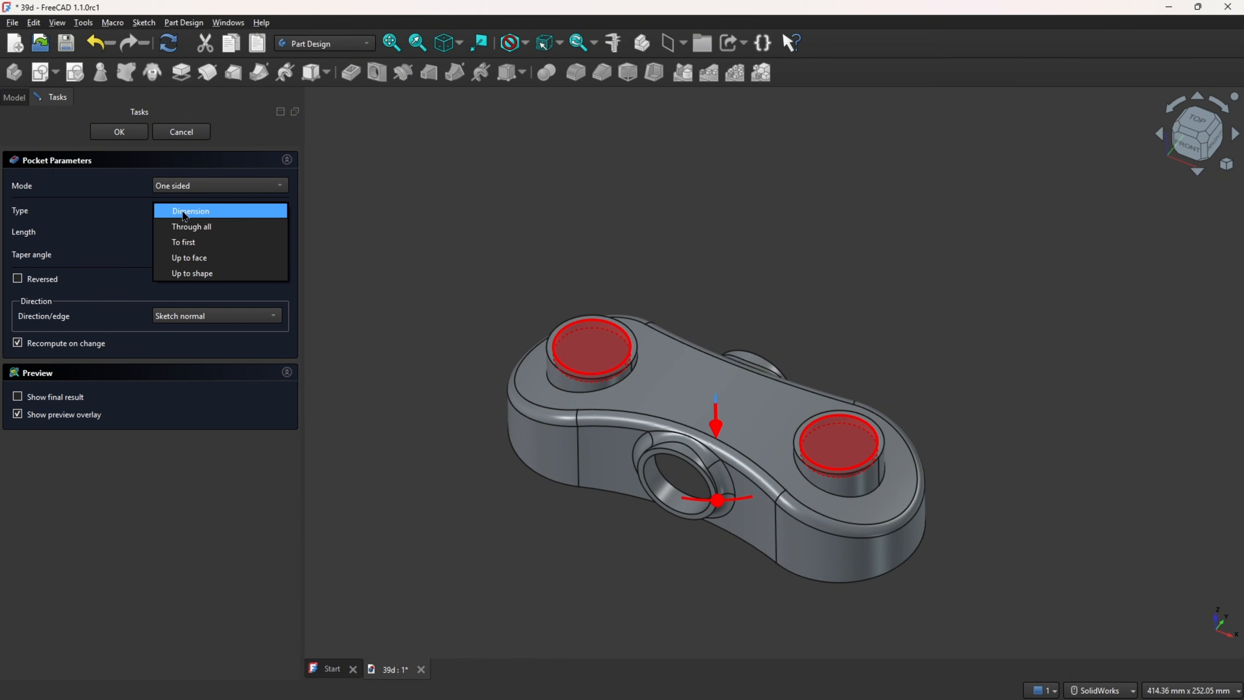
{"action": "left_click", "coordinate": [198, 228]}
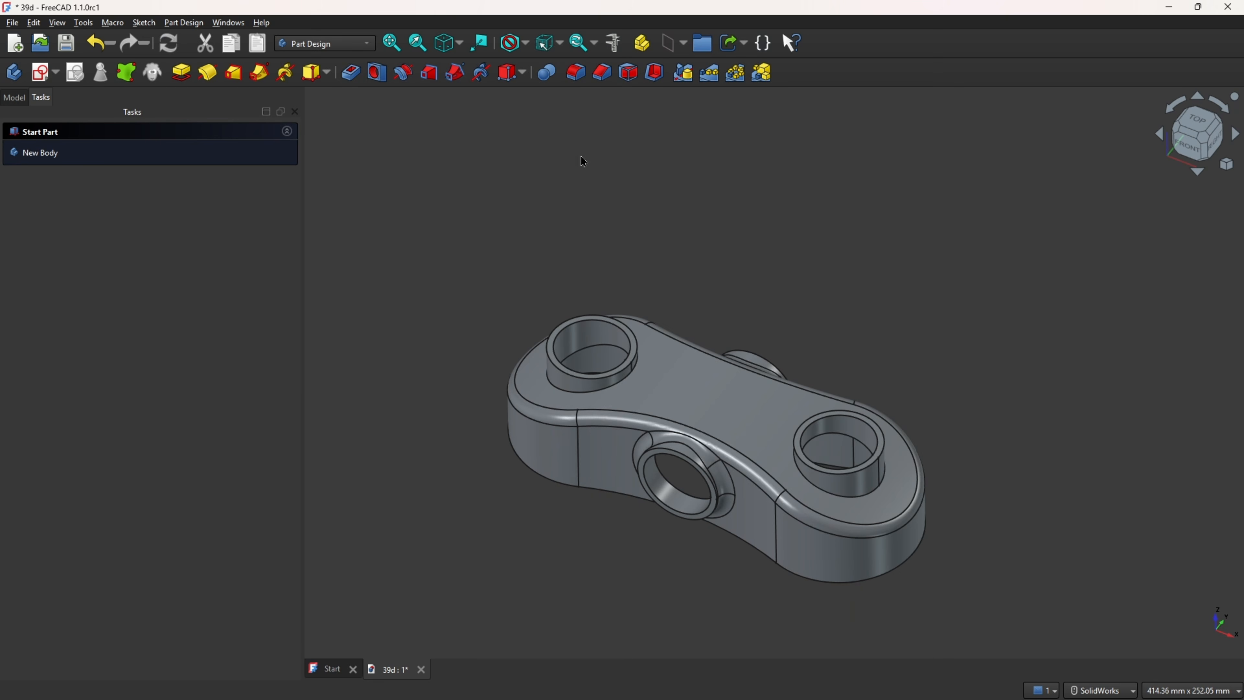
Fillet the base edges of both upper bosses with a 5 mm radius
{"action": "left_click", "coordinate": [576, 74]}
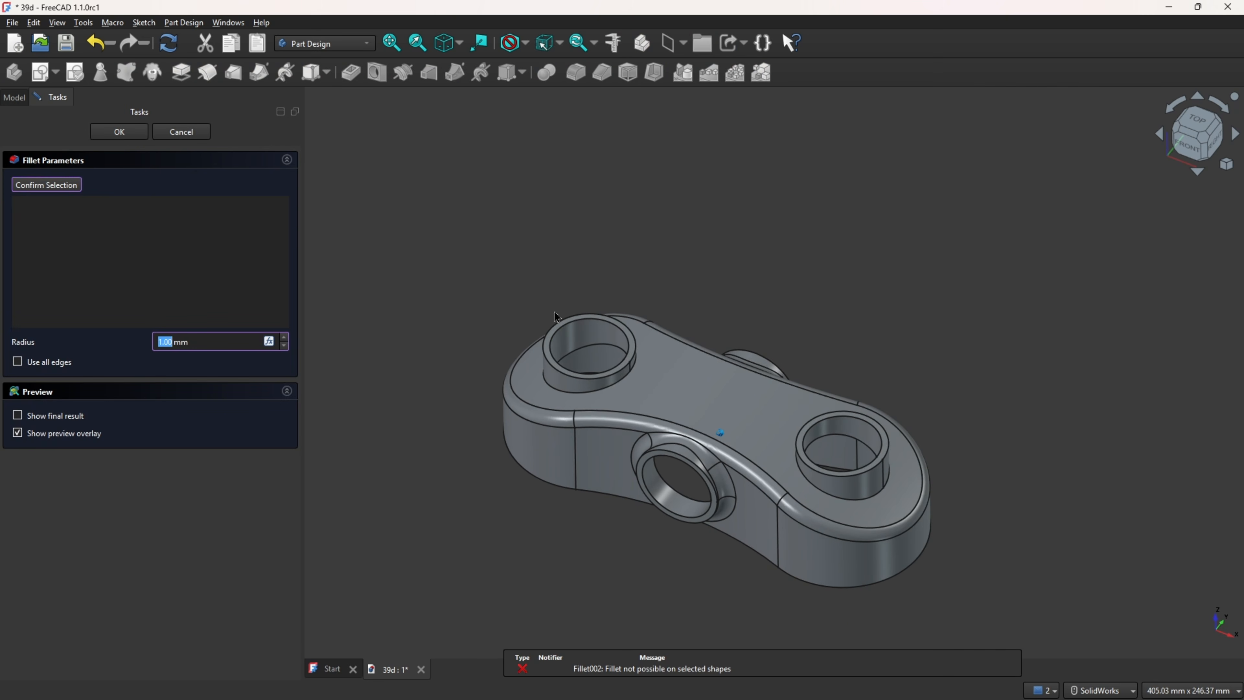
{"action": "left_click", "coordinate": [555, 391]}
{"action": "left_click", "coordinate": [825, 490]}
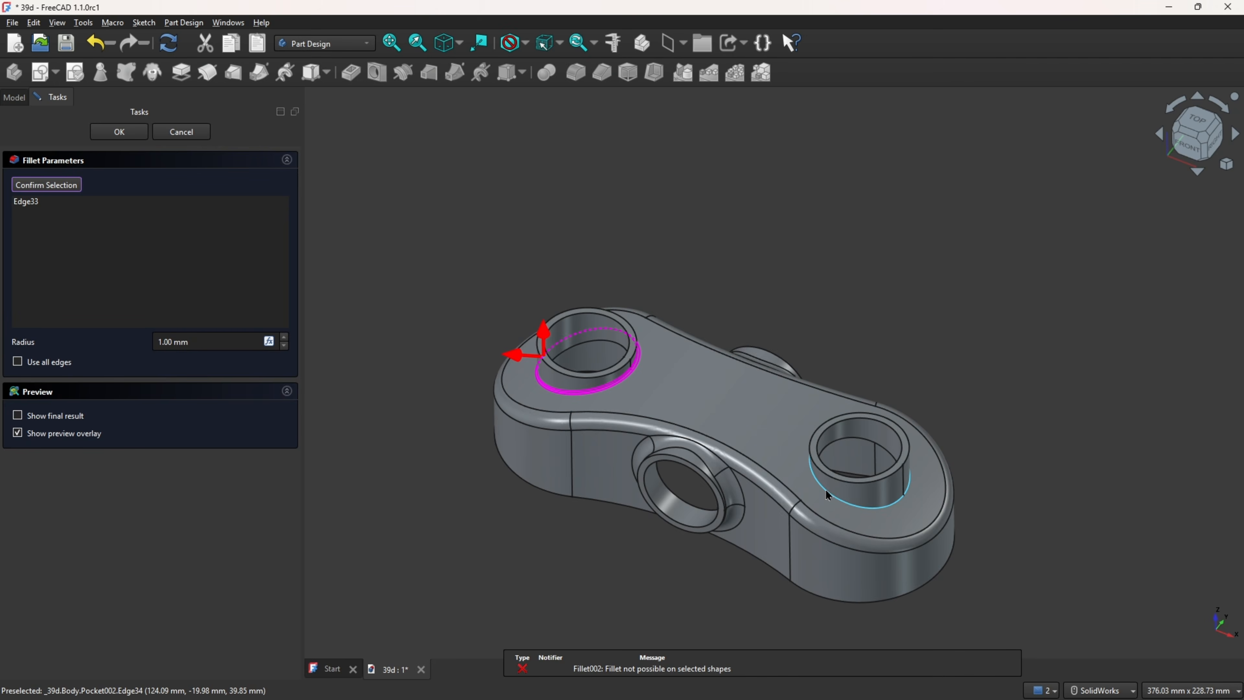
{"action": "left_click_drag", "start_coordinate": [208, 342], "coordinate": [90, 323]}
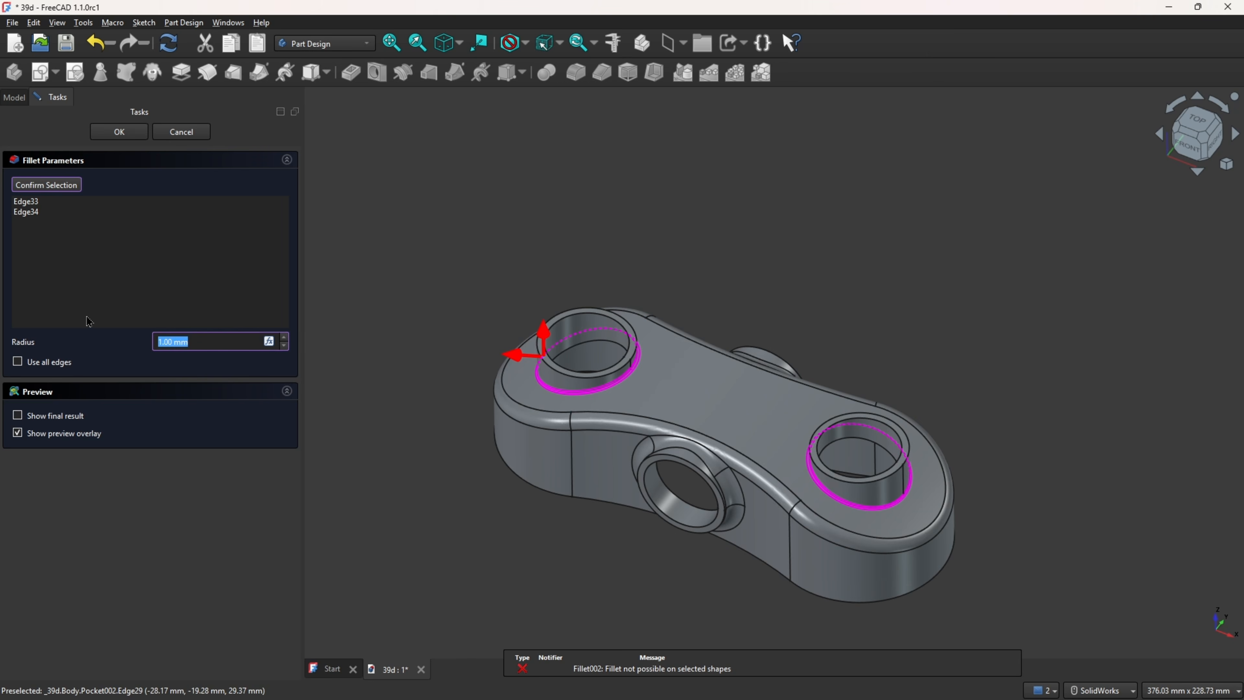
{"action": "type", "text": "5"}
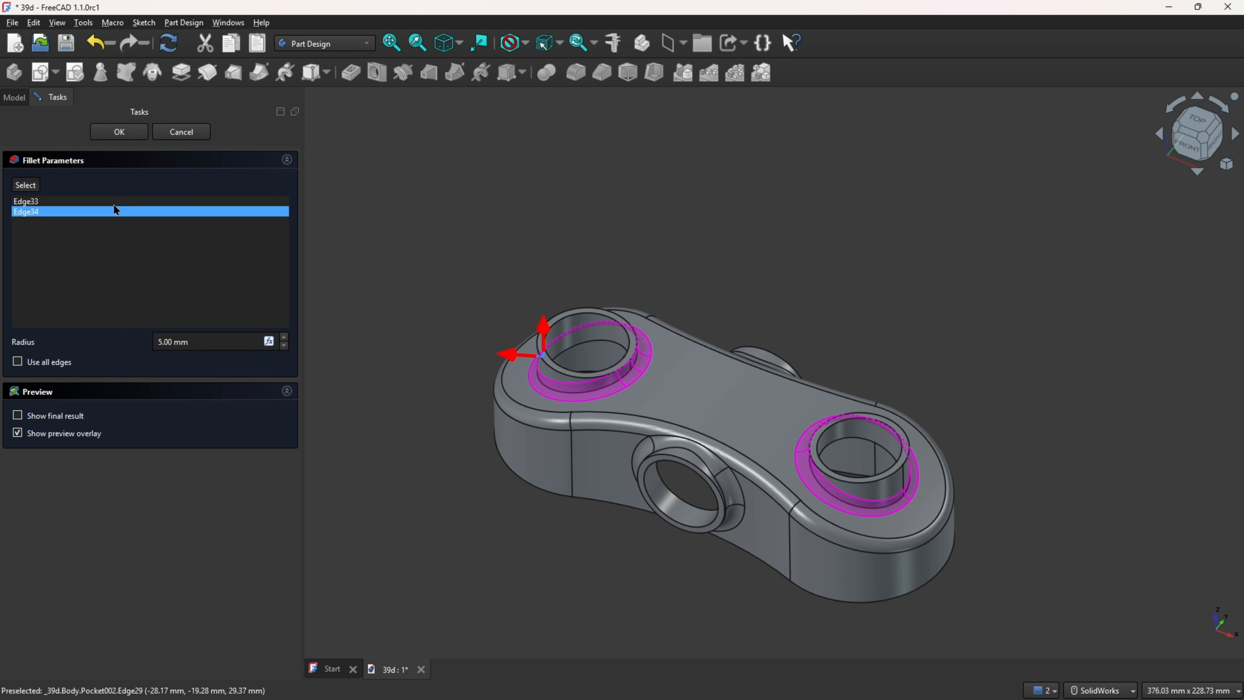
{"action": "middle_click_drag", "start_coordinate": [483, 162], "coordinate": [706, 166]}
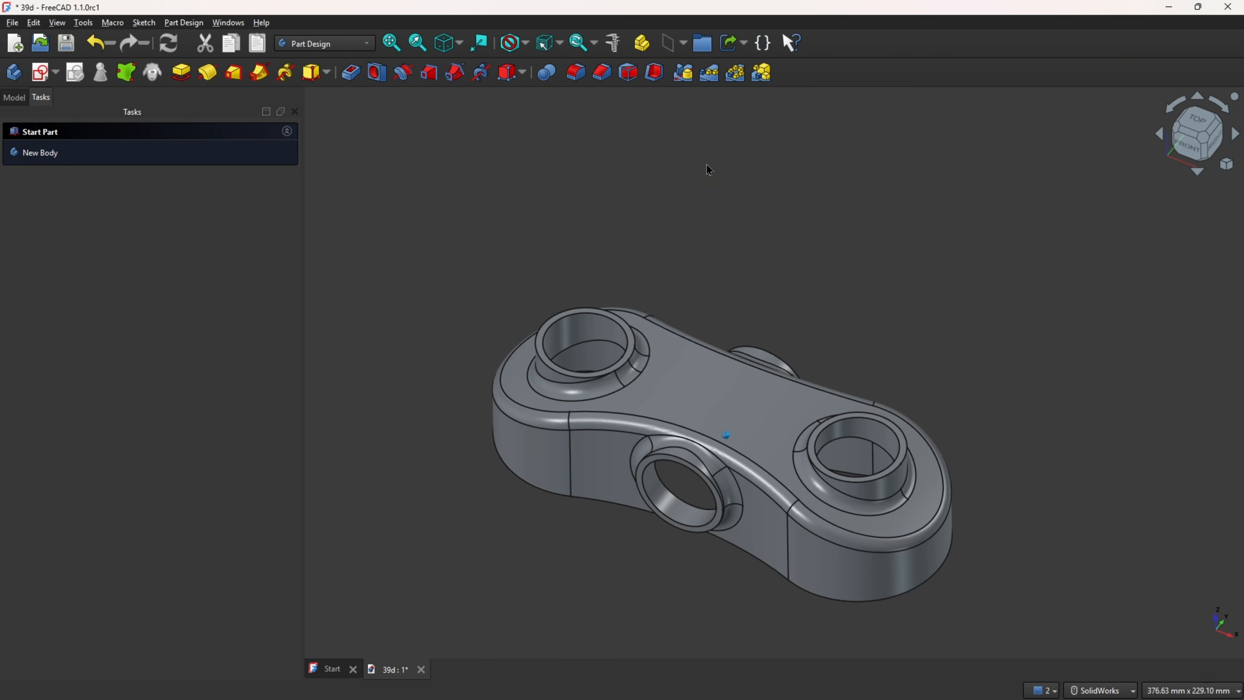